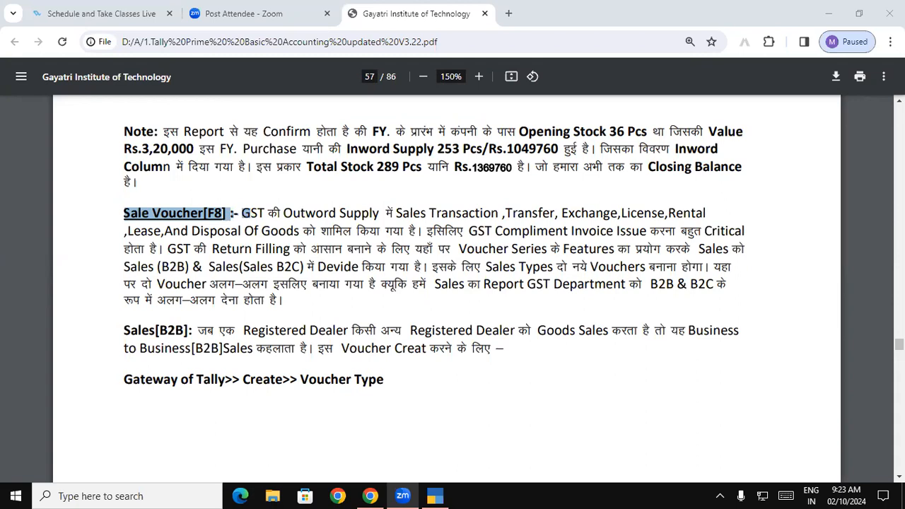
Read the Sale Voucher[F8] definition, marking the supply types from Transfer, Exchange and License to Disposal Of Goods.
{"action": "left_click_drag", "start_coordinate": [241, 213], "coordinate": [685, 213]}
{"action": "left_click", "coordinate": [516, 208]}
{"action": "left_click", "coordinate": [680, 212]}
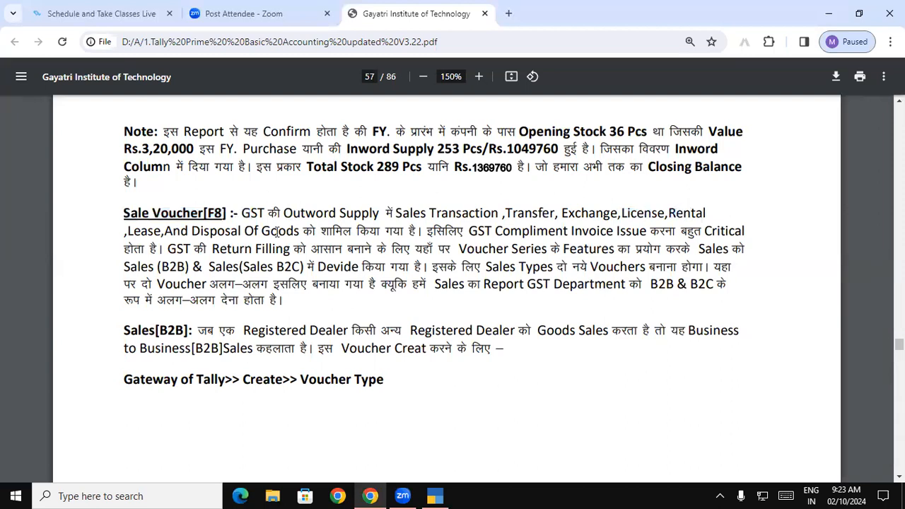
{"action": "left_click_drag", "start_coordinate": [129, 231], "coordinate": [302, 233]}
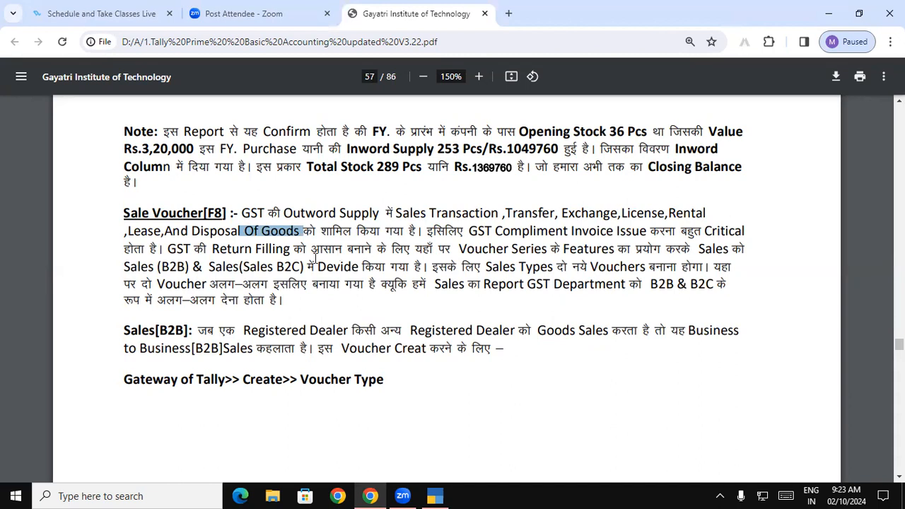
{"action": "left_click_drag", "start_coordinate": [125, 212], "coordinate": [222, 208]}
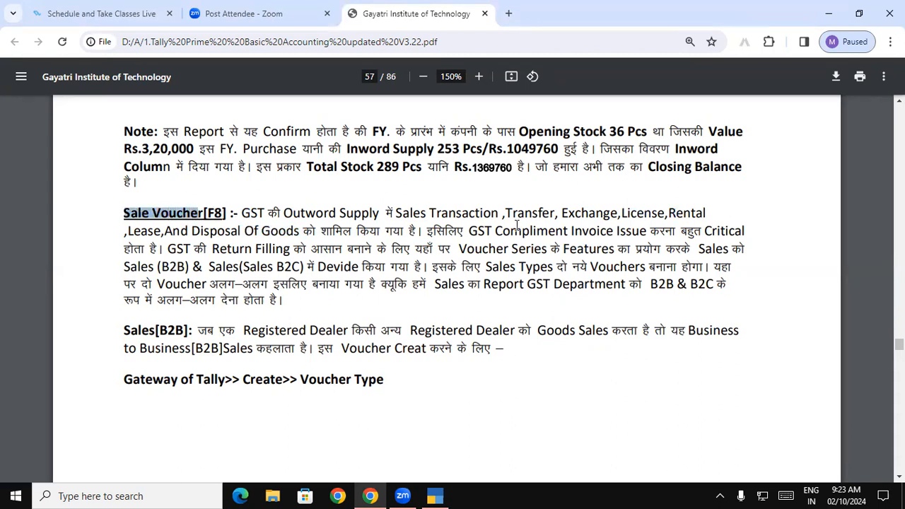
{"action": "left_click", "coordinate": [511, 209]}
{"action": "left_click_drag", "start_coordinate": [508, 210], "coordinate": [664, 213]}
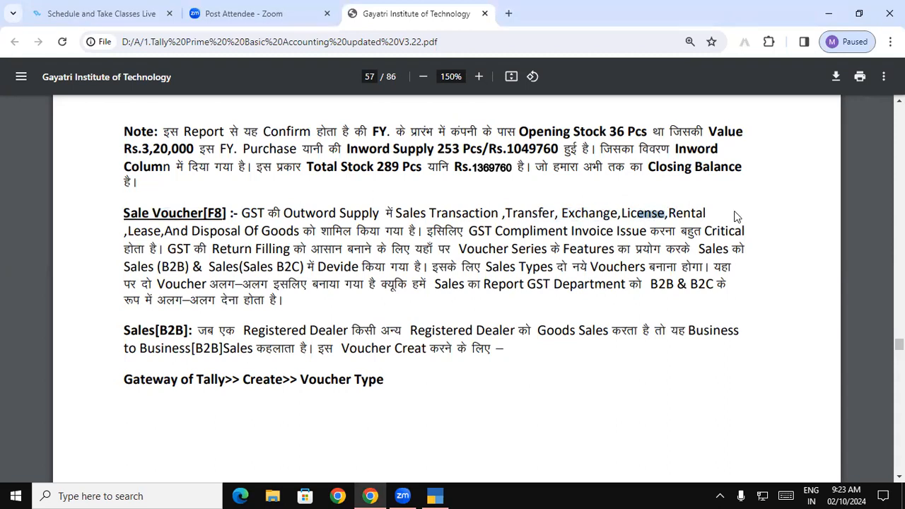
{"action": "left_click_drag", "start_coordinate": [203, 230], "coordinate": [277, 228]}
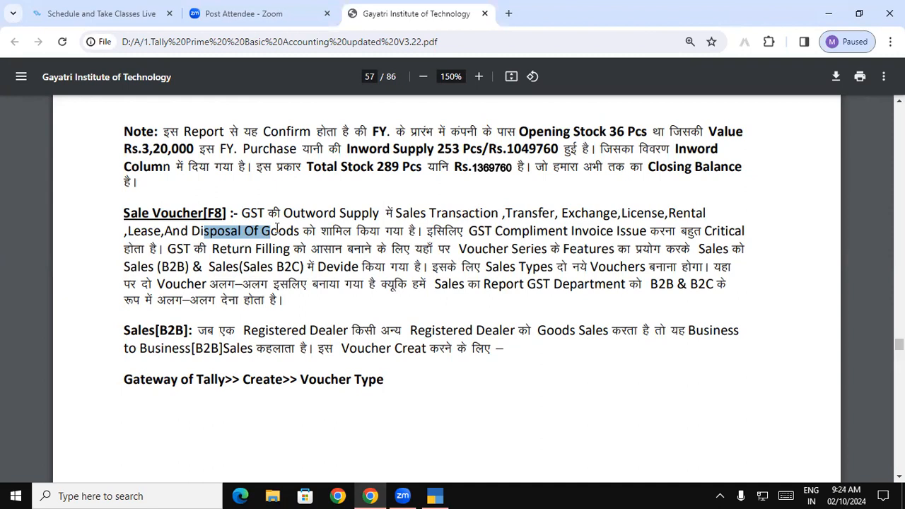
Mark the Sale Voucher heading and the sentence about GST Compliment Invoice Issue in its paragraph.
{"action": "left_click", "coordinate": [125, 212]}
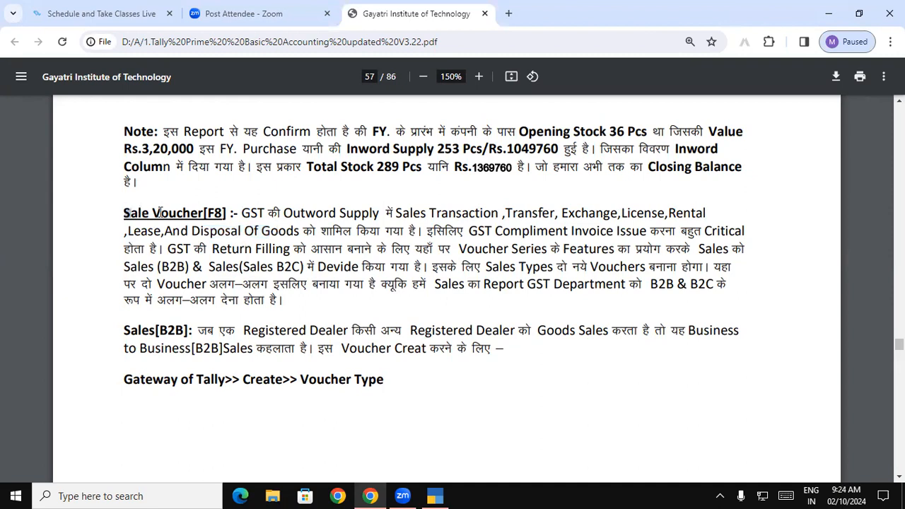
{"action": "left_click_drag", "start_coordinate": [161, 212], "coordinate": [203, 213]}
{"action": "left_click_drag", "start_coordinate": [429, 230], "coordinate": [735, 232]}
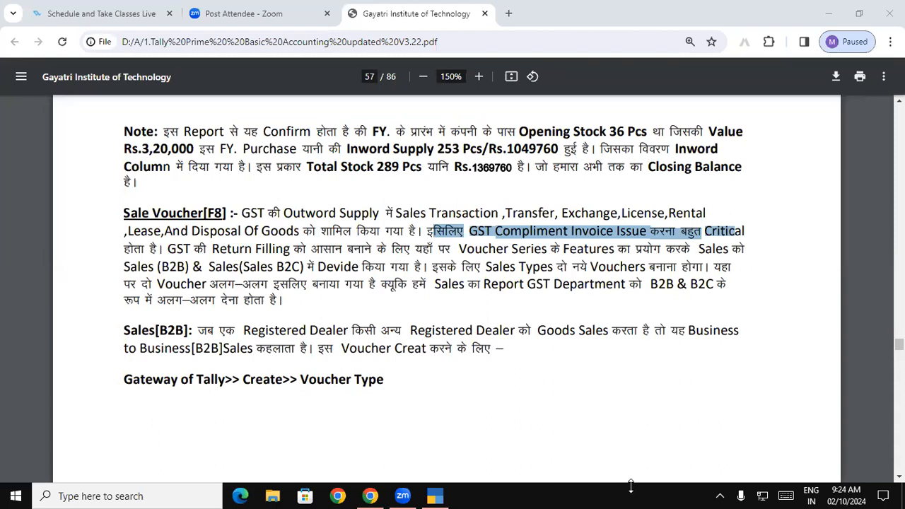
Handwrite a circled "Cos" with an arrow to "Busi" over the Sales[B2B] text, and underline both words.
{"action": "mouse_move", "coordinate": [161, 349]}
{"action": "left_mouse_down"}
{"action": "mouse_move", "coordinate": [145, 369]}
{"action": "mouse_move", "coordinate": [161, 358]}
{"action": "mouse_move", "coordinate": [178, 368]}
{"action": "left_mouse_up"}
{"action": "left_click_drag", "start_coordinate": [130, 334], "coordinate": [287, 359]}
{"action": "mouse_move", "coordinate": [268, 348]}
{"action": "left_mouse_down"}
{"action": "mouse_move", "coordinate": [288, 361]}
{"action": "mouse_move", "coordinate": [278, 371]}
{"action": "left_mouse_up"}
{"action": "mouse_move", "coordinate": [336, 343]}
{"action": "left_mouse_down"}
{"action": "mouse_move", "coordinate": [336, 372]}
{"action": "mouse_move", "coordinate": [378, 367]}
{"action": "left_mouse_up"}
{"action": "mouse_move", "coordinate": [394, 355]}
{"action": "left_mouse_down"}
{"action": "mouse_move", "coordinate": [383, 371]}
{"action": "mouse_move", "coordinate": [400, 372]}
{"action": "left_mouse_up"}
{"action": "left_click_drag", "start_coordinate": [334, 381], "coordinate": [410, 381]}
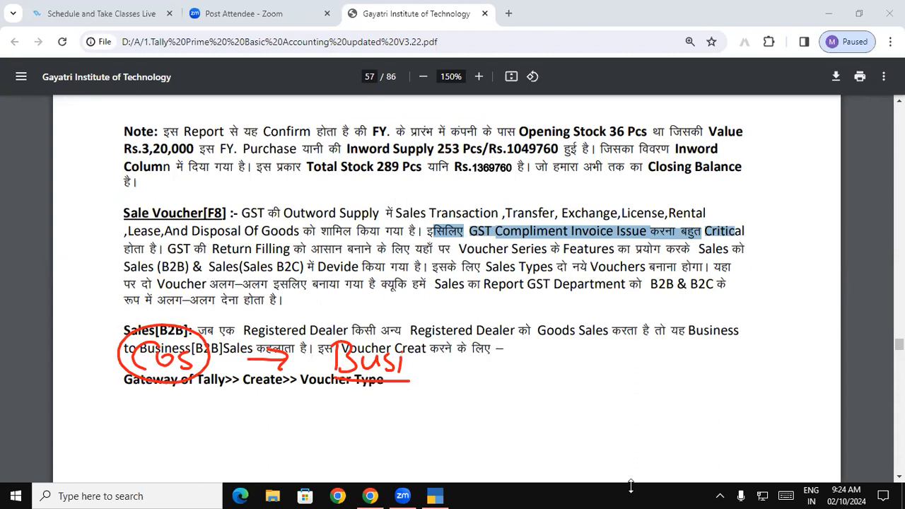
{"action": "left_click_drag", "start_coordinate": [119, 384], "coordinate": [196, 384]}
{"action": "left_click_drag", "start_coordinate": [310, 379], "coordinate": [422, 380]}
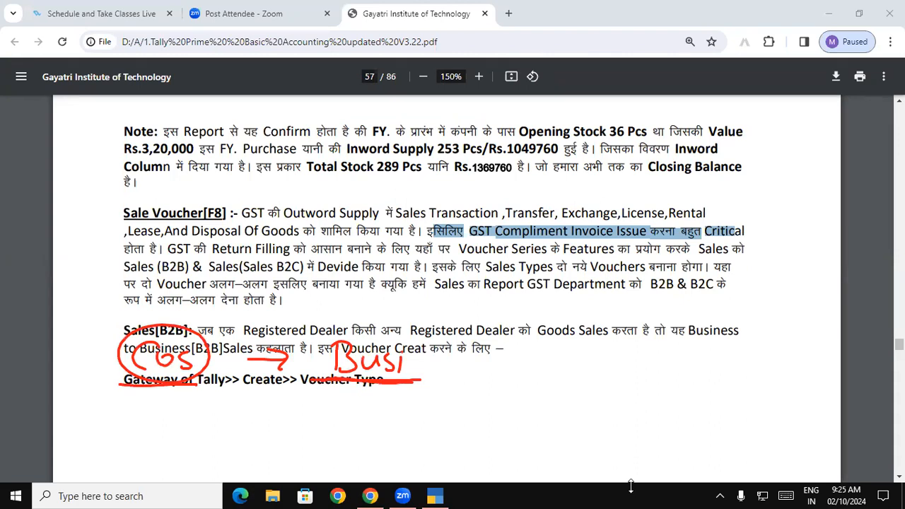
{"action": "left_click_drag", "start_coordinate": [113, 385], "coordinate": [204, 384]}
Handwrite "Rate" beneath both "Cos" and "Busi" and underline each one.
{"action": "left_click_drag", "start_coordinate": [135, 394], "coordinate": [135, 420]}
{"action": "left_click_drag", "start_coordinate": [134, 394], "coordinate": [152, 415]}
{"action": "mouse_move", "coordinate": [153, 414]}
{"action": "left_mouse_down"}
{"action": "mouse_move", "coordinate": [199, 402]}
{"action": "mouse_move", "coordinate": [209, 411]}
{"action": "left_mouse_up"}
{"action": "left_click_drag", "start_coordinate": [351, 389], "coordinate": [351, 413]}
{"action": "mouse_move", "coordinate": [349, 388]}
{"action": "left_mouse_down"}
{"action": "mouse_move", "coordinate": [368, 396]}
{"action": "mouse_move", "coordinate": [371, 410]}
{"action": "left_mouse_up"}
{"action": "mouse_move", "coordinate": [392, 399]}
{"action": "left_mouse_down"}
{"action": "mouse_move", "coordinate": [380, 407]}
{"action": "mouse_move", "coordinate": [391, 413]}
{"action": "left_mouse_up"}
{"action": "left_click_drag", "start_coordinate": [387, 403], "coordinate": [406, 409]}
{"action": "mouse_move", "coordinate": [407, 408]}
{"action": "left_mouse_down"}
{"action": "mouse_move", "coordinate": [431, 394]}
{"action": "mouse_move", "coordinate": [436, 413]}
{"action": "left_mouse_up"}
{"action": "left_click_drag", "start_coordinate": [377, 419], "coordinate": [419, 417]}
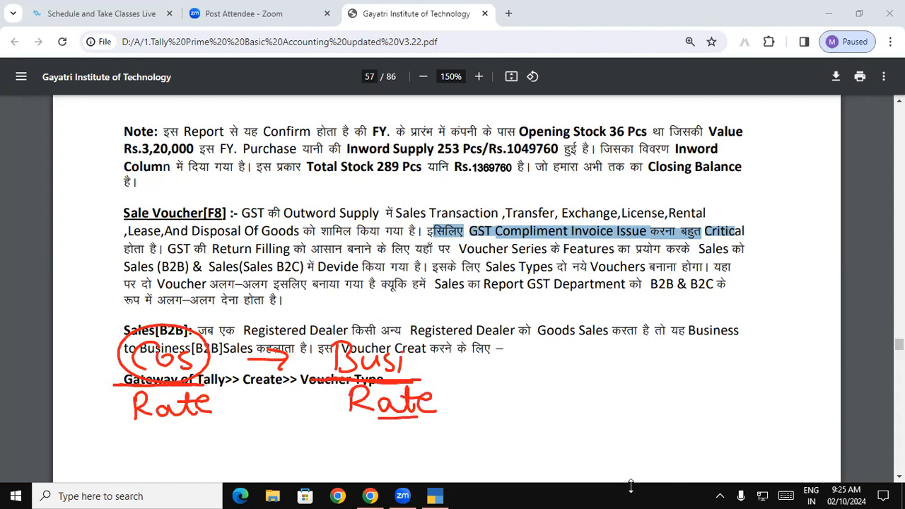
{"action": "left_click_drag", "start_coordinate": [143, 423], "coordinate": [222, 421]}
Handwrite "Pen" above the circled "Cos" and "10-2" below its "Rate".
{"action": "left_click_drag", "start_coordinate": [173, 287], "coordinate": [175, 315]}
{"action": "mouse_move", "coordinate": [170, 291]}
{"action": "left_mouse_down"}
{"action": "mouse_move", "coordinate": [181, 287]}
{"action": "mouse_move", "coordinate": [177, 301]}
{"action": "left_mouse_up"}
{"action": "left_click_drag", "start_coordinate": [188, 299], "coordinate": [207, 307]}
{"action": "mouse_move", "coordinate": [209, 281]}
{"action": "left_mouse_down"}
{"action": "mouse_move", "coordinate": [212, 308]}
{"action": "mouse_move", "coordinate": [235, 300]}
{"action": "left_mouse_up"}
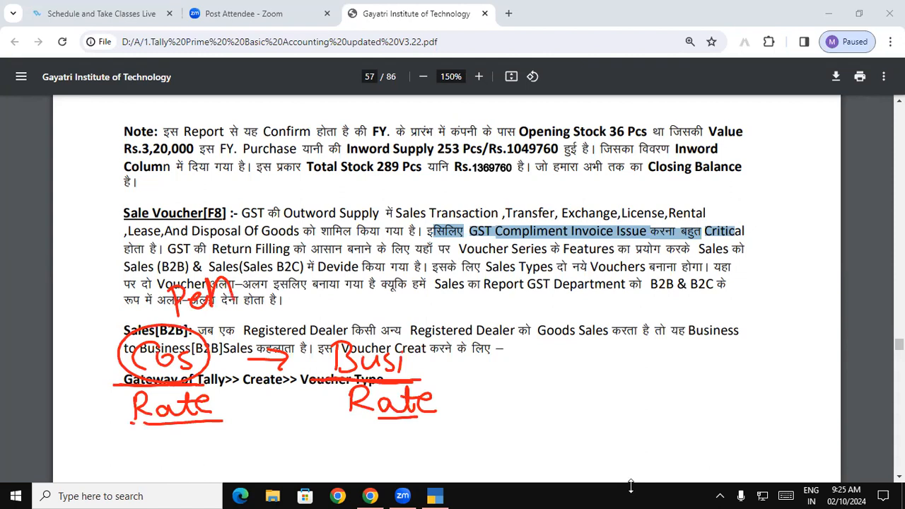
{"action": "mouse_move", "coordinate": [129, 429]}
{"action": "left_mouse_down"}
{"action": "mouse_move", "coordinate": [128, 449]}
{"action": "mouse_move", "coordinate": [149, 440]}
{"action": "mouse_move", "coordinate": [142, 431]}
{"action": "mouse_move", "coordinate": [184, 448]}
{"action": "left_mouse_up"}
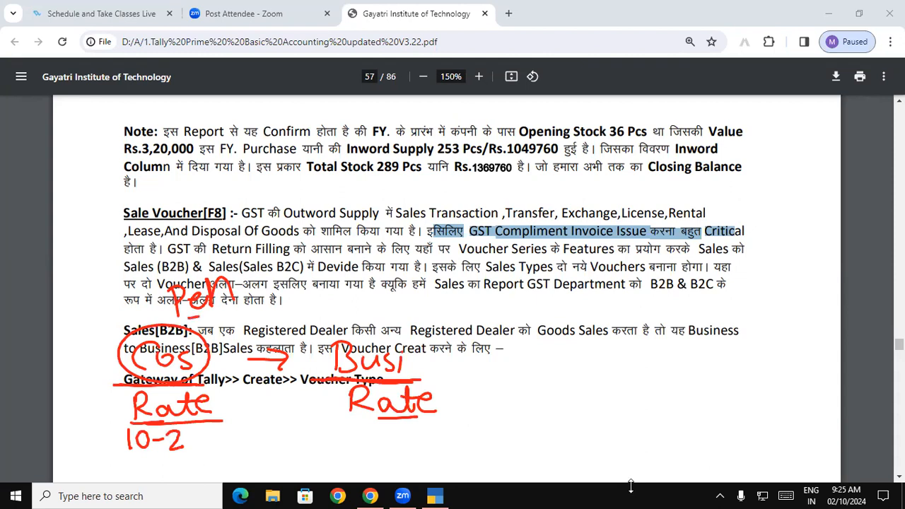
Underline the "Rate" under "Busi", write "9+1.50" beside it, and turn "10-2" into "10+2".
{"action": "left_click_drag", "start_coordinate": [330, 419], "coordinate": [414, 417]}
{"action": "left_click_drag", "start_coordinate": [331, 418], "coordinate": [388, 417]}
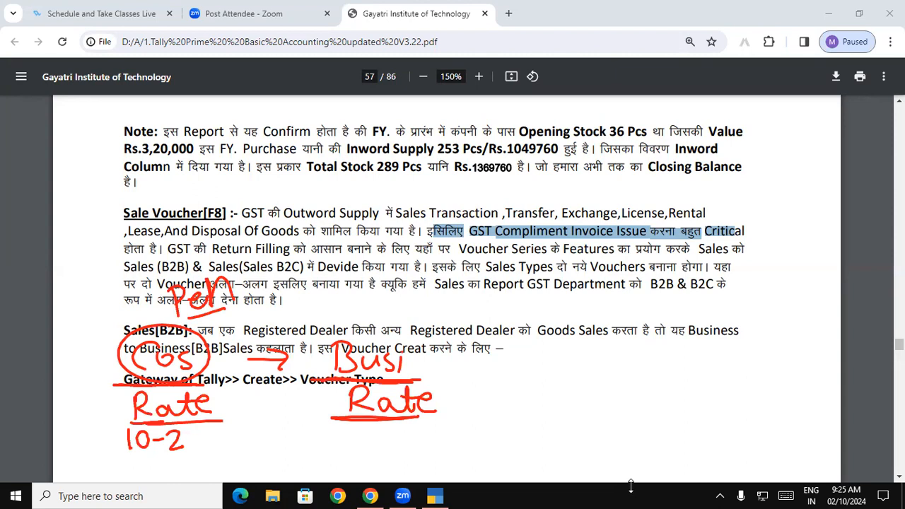
{"action": "left_click_drag", "start_coordinate": [475, 382], "coordinate": [472, 407]}
{"action": "mouse_move", "coordinate": [491, 393]}
{"action": "left_mouse_down"}
{"action": "mouse_move", "coordinate": [508, 392]}
{"action": "mouse_move", "coordinate": [499, 404]}
{"action": "left_mouse_up"}
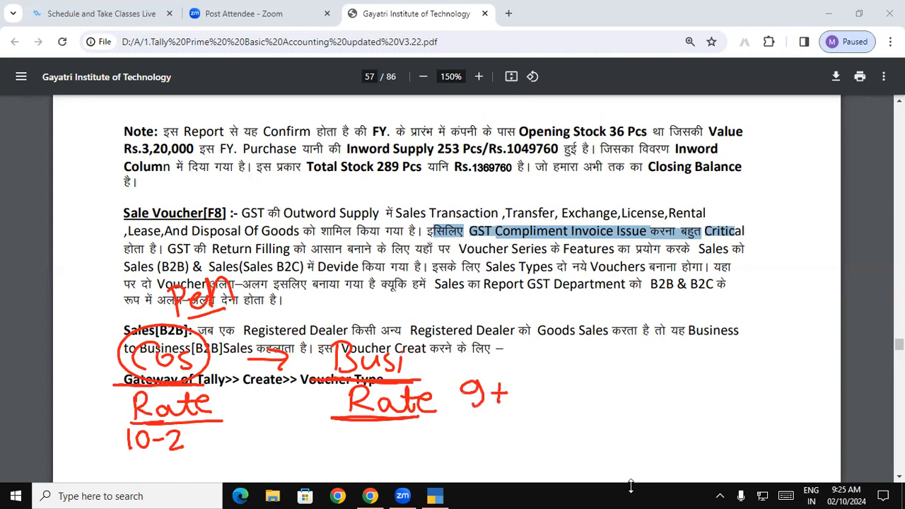
{"action": "left_click_drag", "start_coordinate": [155, 430], "coordinate": [157, 449]}
{"action": "mouse_move", "coordinate": [527, 380]}
{"action": "left_mouse_down"}
{"action": "mouse_move", "coordinate": [528, 402]}
{"action": "mouse_move", "coordinate": [567, 387]}
{"action": "left_mouse_up"}
{"action": "left_click", "coordinate": [535, 400]}
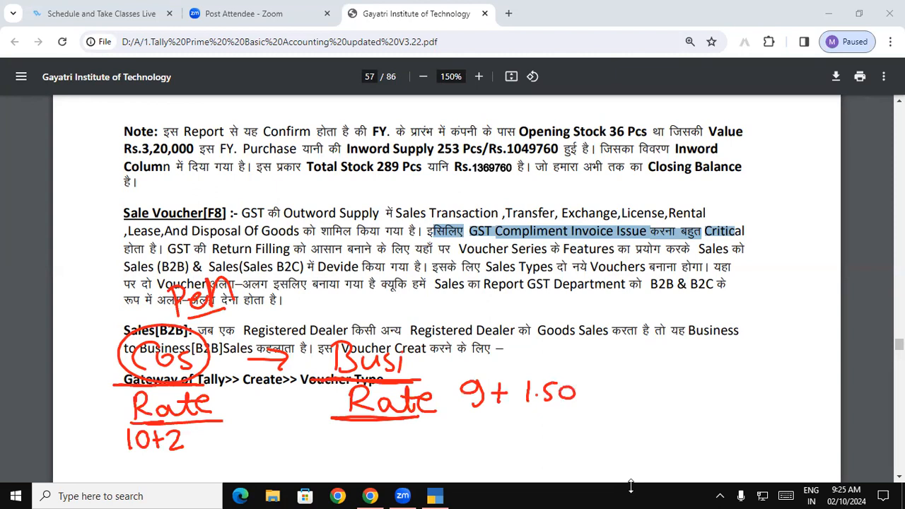
Extend "10+2" with "- 2" and write an underlined "1.50" beyond a vertical divider after "9+1.50".
{"action": "left_click_drag", "start_coordinate": [188, 436], "coordinate": [242, 437]}
{"action": "left_click_drag", "start_coordinate": [602, 370], "coordinate": [601, 420]}
{"action": "mouse_move", "coordinate": [640, 382]}
{"action": "left_mouse_down"}
{"action": "mouse_move", "coordinate": [640, 399]}
{"action": "mouse_move", "coordinate": [662, 396]}
{"action": "mouse_move", "coordinate": [665, 385]}
{"action": "mouse_move", "coordinate": [681, 405]}
{"action": "left_mouse_up"}
{"action": "left_click", "coordinate": [650, 397]}
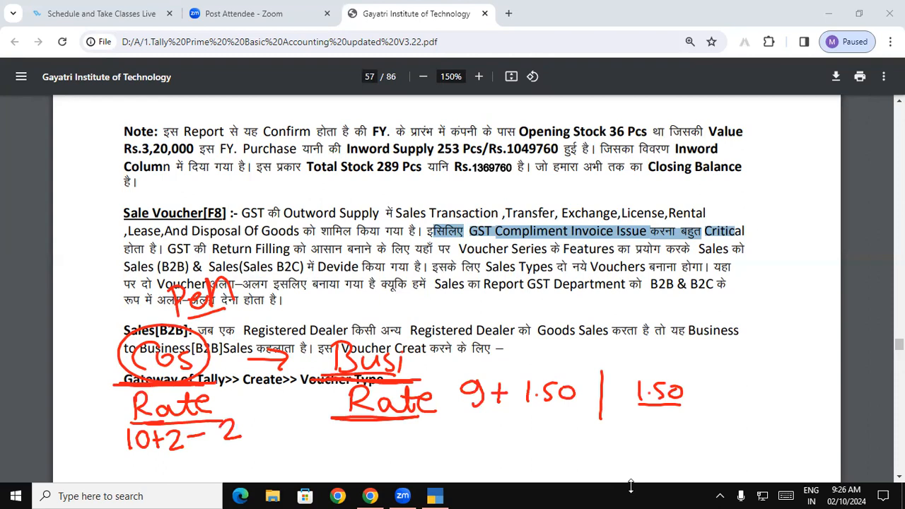
Underline Compliment and Invoice, and the phrase about making GST Return Filling easier, in the Sale Voucher paragraph.
{"action": "left_click_drag", "start_coordinate": [500, 242], "coordinate": [526, 241]}
{"action": "left_click_drag", "start_coordinate": [578, 240], "coordinate": [617, 239]}
{"action": "left_click_drag", "start_coordinate": [168, 260], "coordinate": [189, 260]}
{"action": "left_click_drag", "start_coordinate": [193, 260], "coordinate": [342, 259]}
{"action": "left_click_drag", "start_coordinate": [347, 259], "coordinate": [374, 260]}
{"action": "left_click_drag", "start_coordinate": [377, 259], "coordinate": [386, 259]}
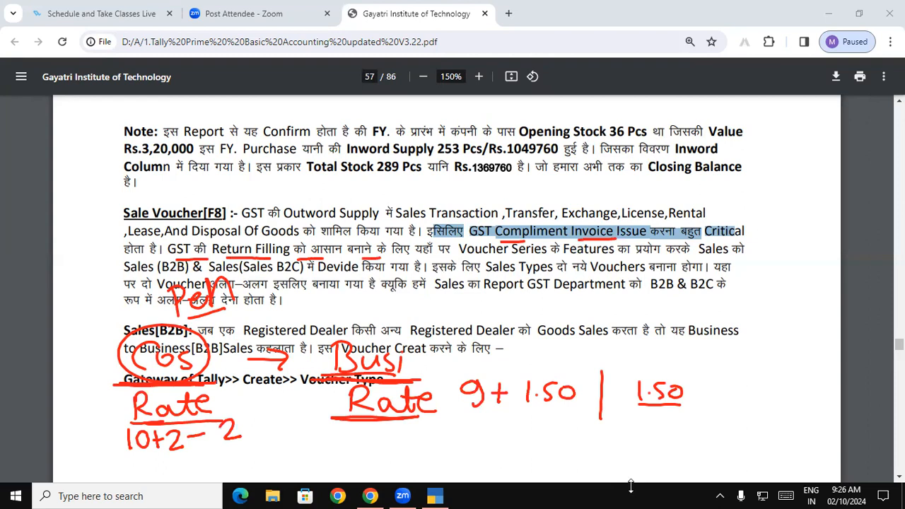
Underline Sales (B2B), Sales(Sales B2C), Devide, Voucher Series and Sales in the Sale Voucher paragraph.
{"action": "left_click_drag", "start_coordinate": [125, 276], "coordinate": [291, 278]}
{"action": "left_click_drag", "start_coordinate": [318, 278], "coordinate": [380, 277]}
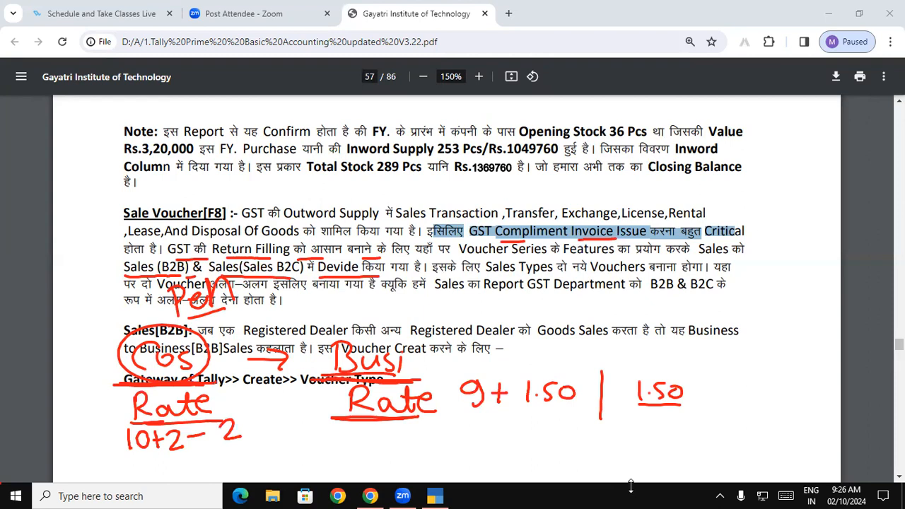
{"action": "left_click_drag", "start_coordinate": [424, 263], "coordinate": [542, 257]}
{"action": "left_click_drag", "start_coordinate": [698, 256], "coordinate": [731, 256]}
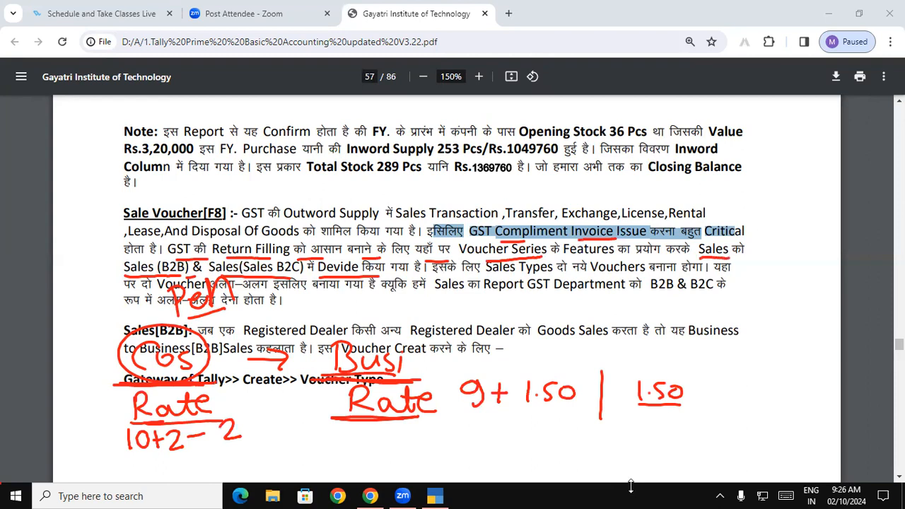
{"action": "left_click_drag", "start_coordinate": [124, 279], "coordinate": [182, 278]}
Handwrite a large "B2B" below the Sale Voucher paragraph and draw a curve linking its two Bs.
{"action": "left_click_drag", "start_coordinate": [514, 292], "coordinate": [515, 323]}
{"action": "left_click_drag", "start_coordinate": [510, 291], "coordinate": [519, 326]}
{"action": "left_click_drag", "start_coordinate": [542, 297], "coordinate": [563, 318]}
{"action": "mouse_move", "coordinate": [574, 292]}
{"action": "left_mouse_down"}
{"action": "mouse_move", "coordinate": [574, 322]}
{"action": "mouse_move", "coordinate": [577, 308]}
{"action": "left_mouse_up"}
{"action": "left_click_drag", "start_coordinate": [577, 309], "coordinate": [575, 322]}
{"action": "mouse_move", "coordinate": [512, 332]}
{"action": "left_mouse_down"}
{"action": "mouse_move", "coordinate": [515, 344]}
{"action": "mouse_move", "coordinate": [574, 321]}
{"action": "left_mouse_up"}
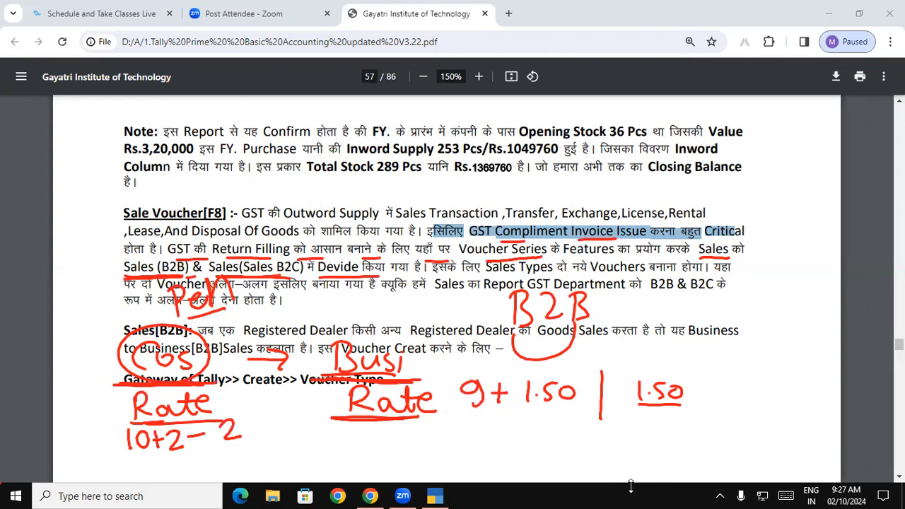
Handwrite an underlined "B2C" beside "B2B" and clear all drawn annotations from the page.
{"action": "left_click_drag", "start_coordinate": [667, 291], "coordinate": [668, 320]}
{"action": "mouse_move", "coordinate": [666, 289]}
{"action": "left_mouse_down"}
{"action": "mouse_move", "coordinate": [674, 293]}
{"action": "mouse_move", "coordinate": [670, 321]}
{"action": "left_mouse_up"}
{"action": "mouse_move", "coordinate": [695, 292]}
{"action": "left_mouse_down"}
{"action": "mouse_move", "coordinate": [716, 320]}
{"action": "mouse_move", "coordinate": [726, 317]}
{"action": "left_mouse_up"}
{"action": "mouse_move", "coordinate": [754, 291]}
{"action": "left_mouse_down"}
{"action": "mouse_move", "coordinate": [739, 306]}
{"action": "mouse_move", "coordinate": [753, 316]}
{"action": "left_mouse_up"}
{"action": "left_click_drag", "start_coordinate": [675, 331], "coordinate": [754, 325]}
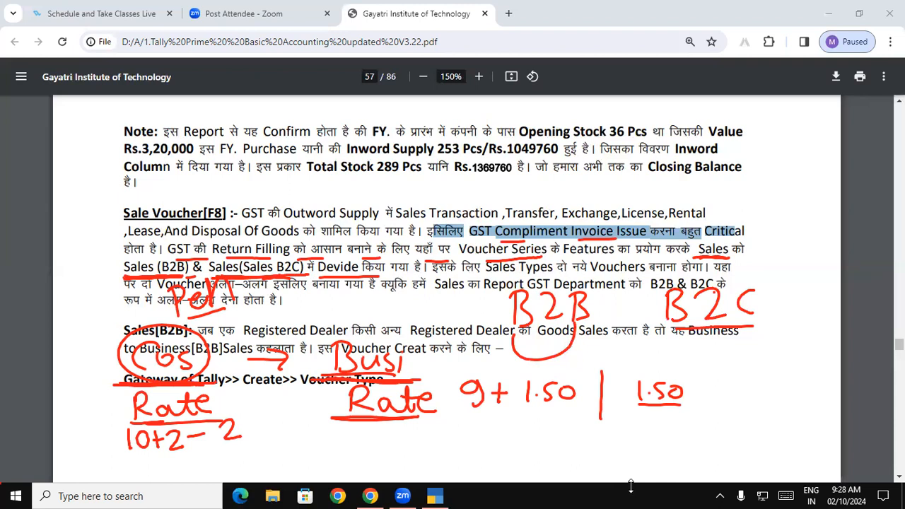
{"action": "key", "text": "Escape"}
Underline the reason for separate vouchers, Report GST Department, B2B & B2C, and Sales in the Sale Voucher paragraph.
{"action": "left_click_drag", "start_coordinate": [190, 292], "coordinate": [317, 292]}
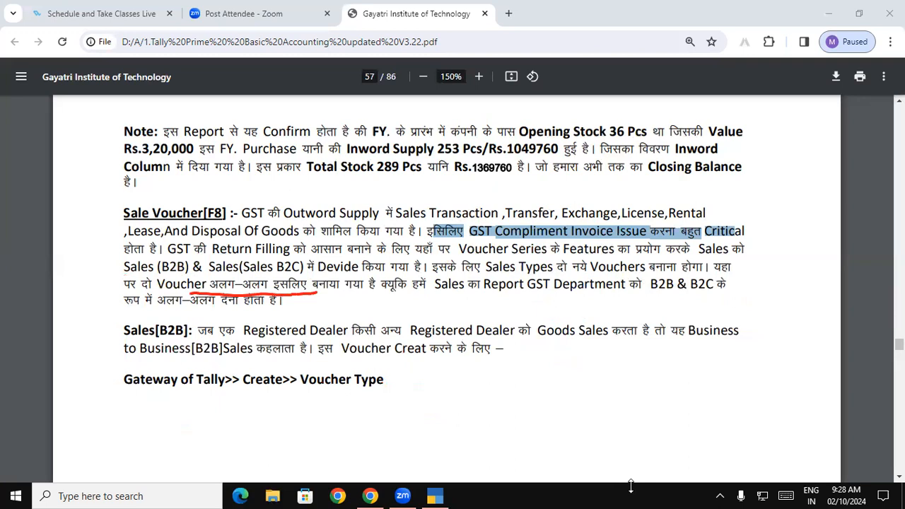
{"action": "left_click_drag", "start_coordinate": [499, 296], "coordinate": [577, 295]}
{"action": "left_click_drag", "start_coordinate": [650, 293], "coordinate": [721, 290]}
{"action": "left_click_drag", "start_coordinate": [690, 257], "coordinate": [731, 255]}
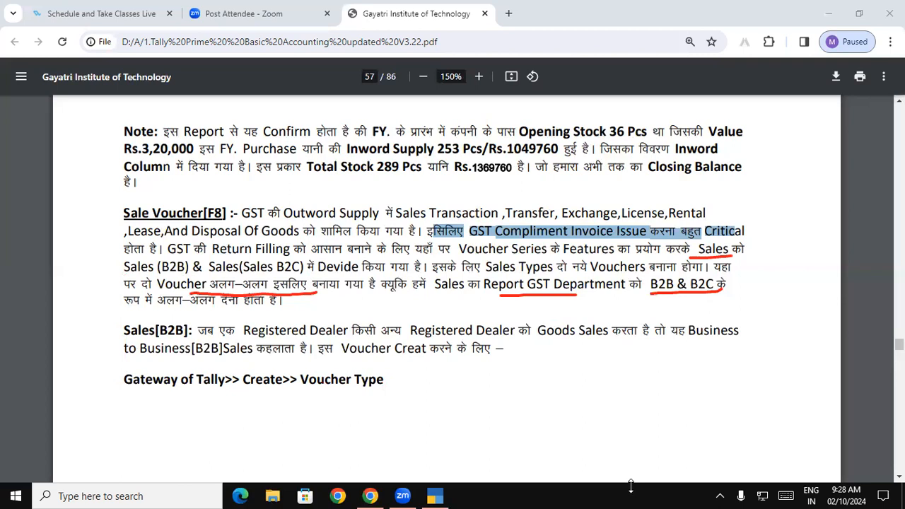
Draw a circled 1 beside the Gateway of Tally line and erase all drawn annotations.
{"action": "left_click_drag", "start_coordinate": [117, 373], "coordinate": [122, 390]}
{"action": "left_click_drag", "start_coordinate": [116, 372], "coordinate": [106, 377]}
{"action": "left_click_drag", "start_coordinate": [122, 365], "coordinate": [118, 364]}
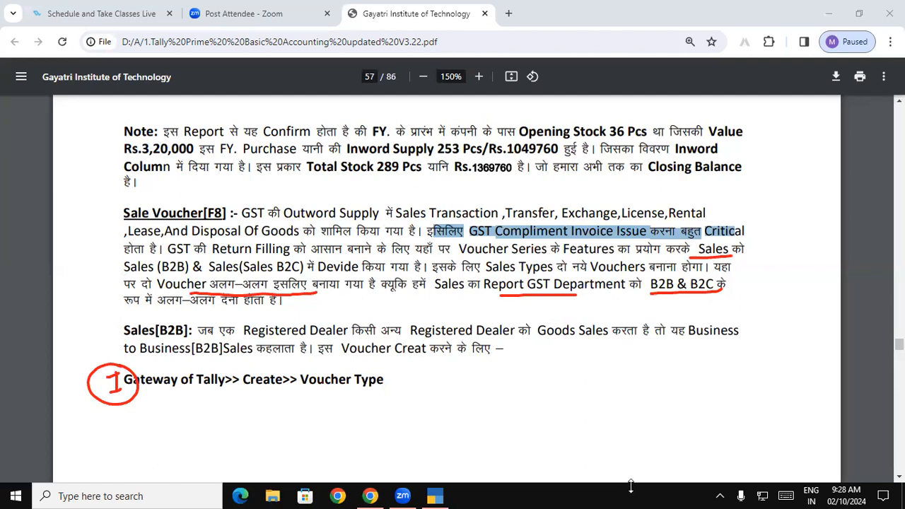
{"action": "left_click_drag", "start_coordinate": [119, 310], "coordinate": [188, 308]}
{"action": "key", "text": "e"}
Circle the Sales[B2B] heading and underline both Registered Dealer mentions and Business[B2B]Sales in its definition.
{"action": "left_click_drag", "start_coordinate": [118, 340], "coordinate": [186, 342]}
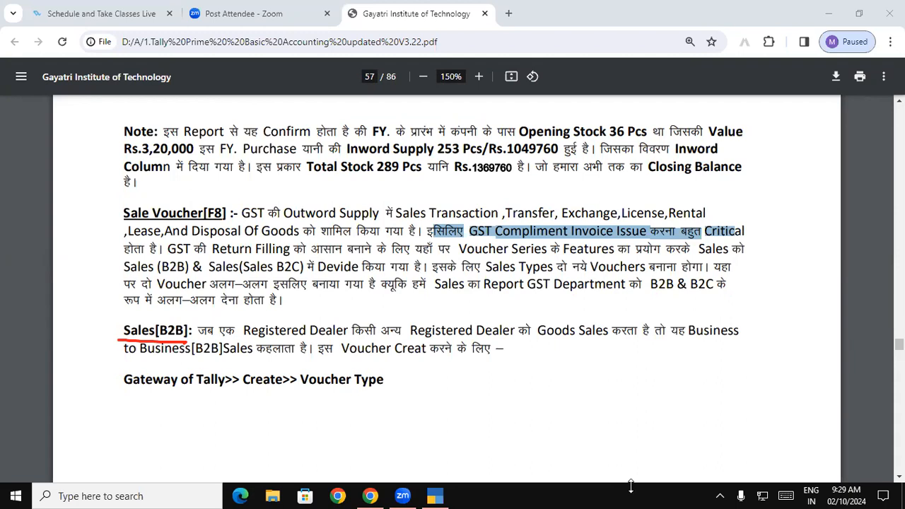
{"action": "mouse_move", "coordinate": [113, 341]}
{"action": "left_mouse_down"}
{"action": "mouse_move", "coordinate": [192, 320]}
{"action": "mouse_move", "coordinate": [112, 334]}
{"action": "mouse_move", "coordinate": [121, 342]}
{"action": "left_mouse_up"}
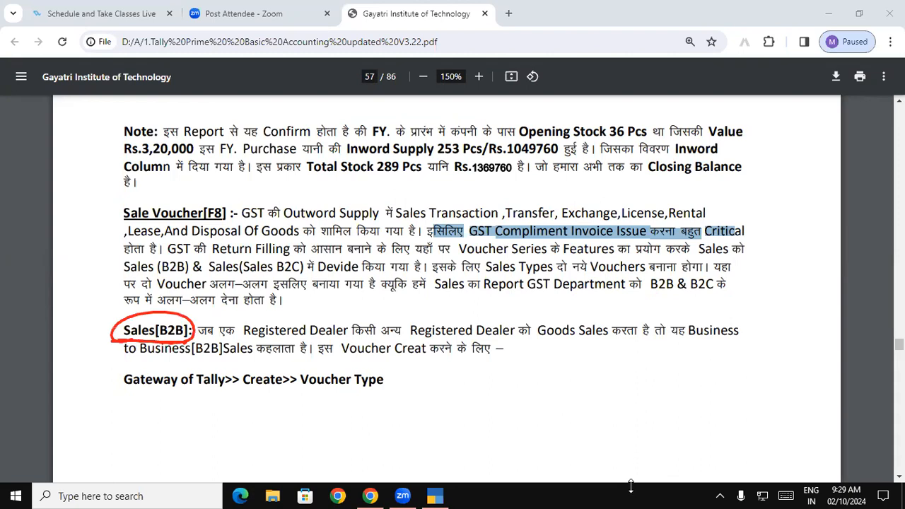
{"action": "left_click_drag", "start_coordinate": [200, 338], "coordinate": [400, 337]}
{"action": "left_click_drag", "start_coordinate": [436, 342], "coordinate": [514, 337]}
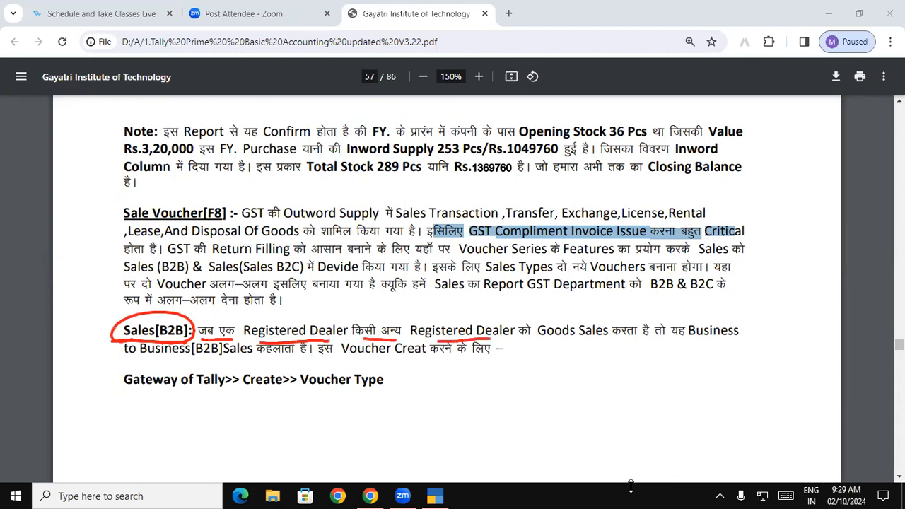
{"action": "left_click_drag", "start_coordinate": [125, 357], "coordinate": [294, 358]}
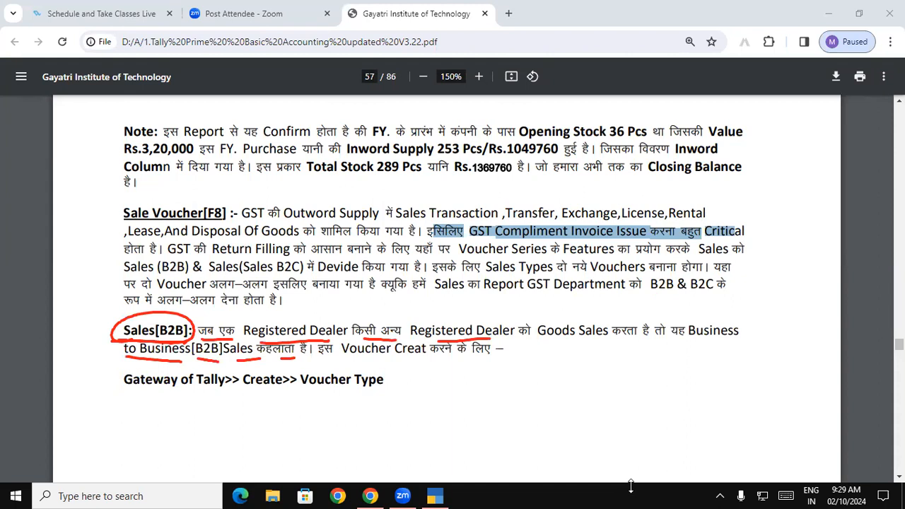
Underline the voucher creation phrase and the Gateway of Tally>> Create>> Voucher Type path, and clear the annotations.
{"action": "left_click_drag", "start_coordinate": [121, 361], "coordinate": [177, 357]}
{"action": "left_click_drag", "start_coordinate": [99, 342], "coordinate": [195, 341]}
{"action": "left_click_drag", "start_coordinate": [316, 359], "coordinate": [494, 360]}
{"action": "left_click_drag", "start_coordinate": [117, 390], "coordinate": [383, 389]}
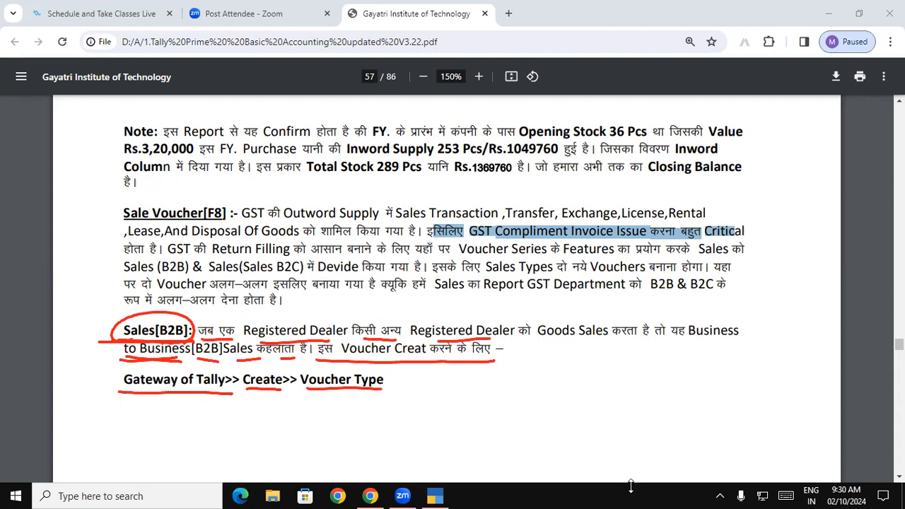
{"action": "key", "text": "Escape"}
Underline Sale Voucher, Sales (B2B) and Sales(Sales B2C), circle the Sales[B2B] heading, and clear the annotations.
{"action": "left_click_drag", "start_coordinate": [114, 226], "coordinate": [187, 218]}
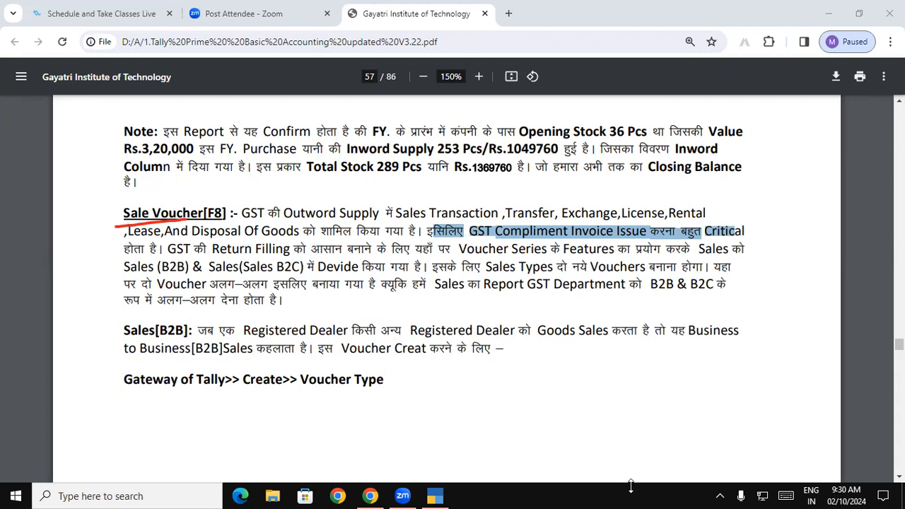
{"action": "left_click_drag", "start_coordinate": [125, 222], "coordinate": [205, 223]}
{"action": "left_click_drag", "start_coordinate": [124, 276], "coordinate": [300, 273]}
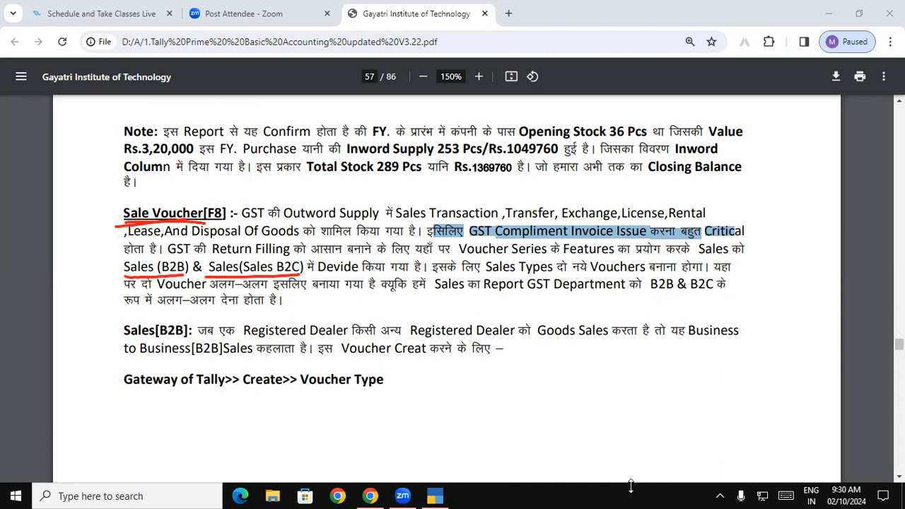
{"action": "left_click_drag", "start_coordinate": [115, 278], "coordinate": [303, 278]}
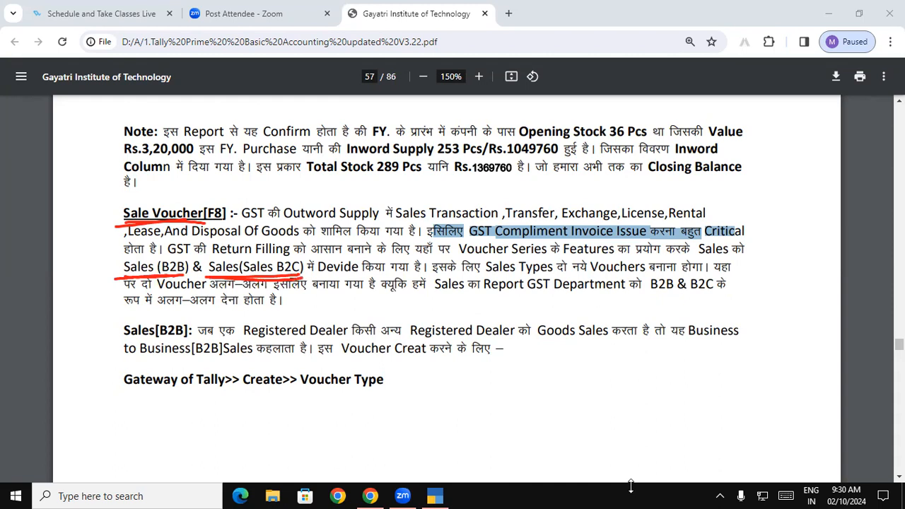
{"action": "left_click_drag", "start_coordinate": [218, 279], "coordinate": [297, 278]}
{"action": "mouse_move", "coordinate": [119, 338]}
{"action": "left_mouse_down"}
{"action": "mouse_move", "coordinate": [159, 347]}
{"action": "mouse_move", "coordinate": [196, 327]}
{"action": "mouse_move", "coordinate": [140, 311]}
{"action": "mouse_move", "coordinate": [120, 339]}
{"action": "left_mouse_up"}
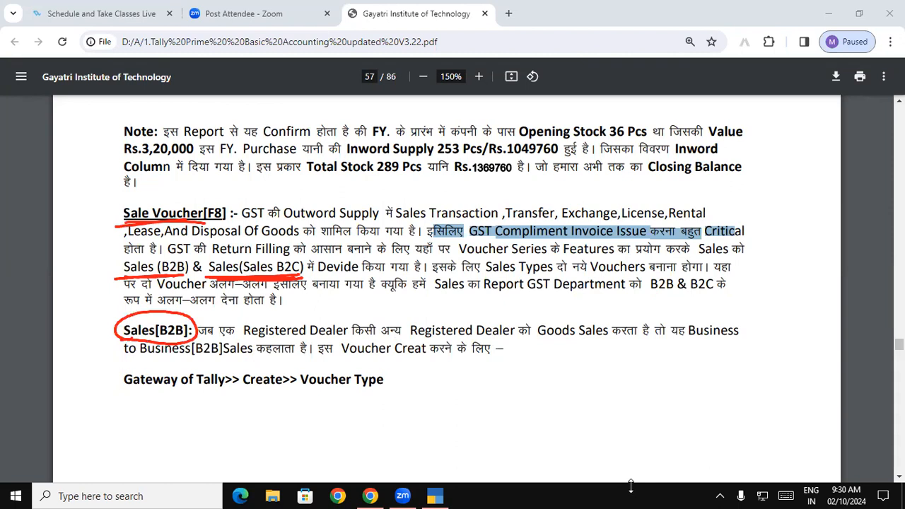
{"action": "key", "text": "Escape"}
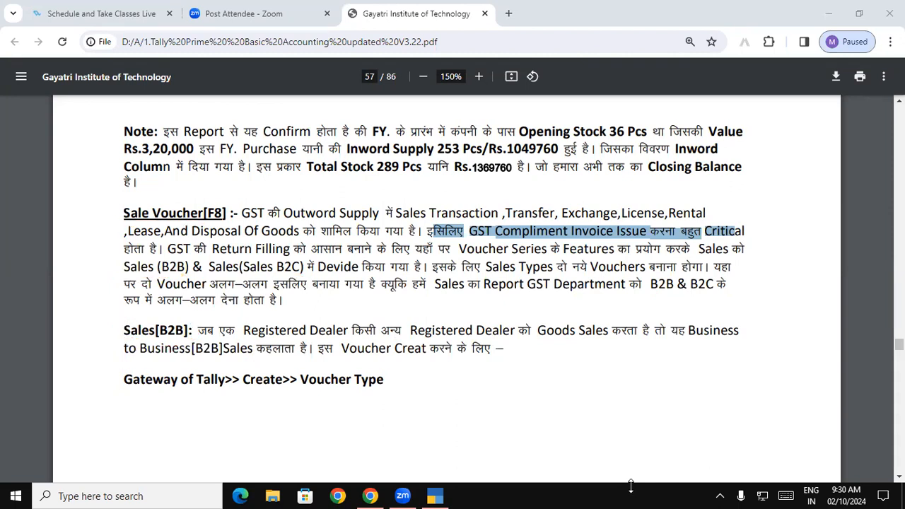
Mark the Gateway of Tally>> Create>> Voucher Type path and view the end of page 57.
{"action": "left_click_drag", "start_coordinate": [124, 389], "coordinate": [383, 393]}
{"action": "scroll", "coordinate": [447, 283], "scroll_direction": "down", "scroll_amount": 6}
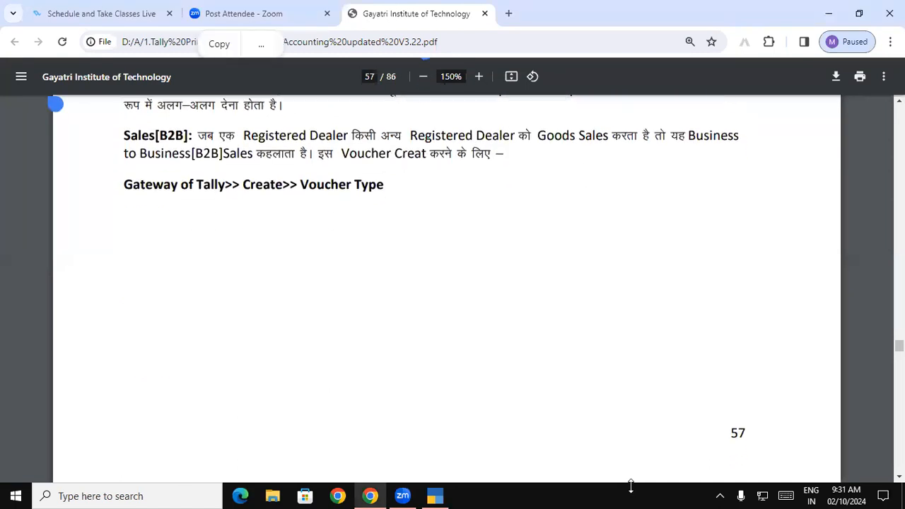
View the Sales[B2B] voucher type example on page 58 of the PDF, switch to TallyPrime and open the master creation list.
{"action": "scroll", "coordinate": [446, 282], "scroll_direction": "down", "scroll_amount": 3}
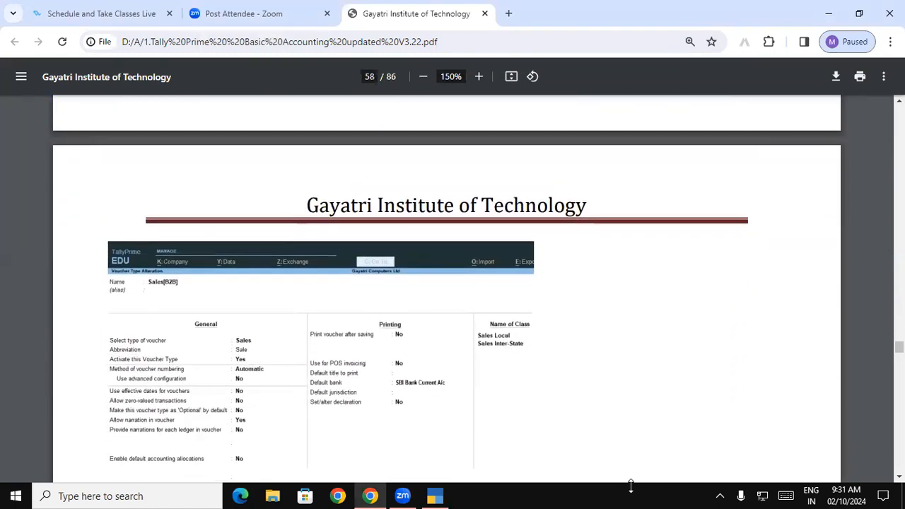
{"action": "scroll", "coordinate": [447, 283], "scroll_direction": "down", "scroll_amount": 1}
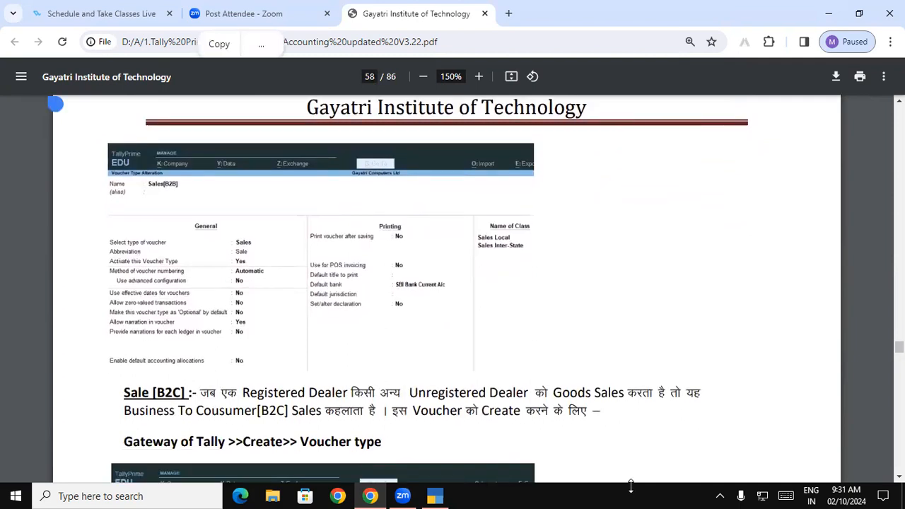
{"action": "left_click", "coordinate": [435, 496]}
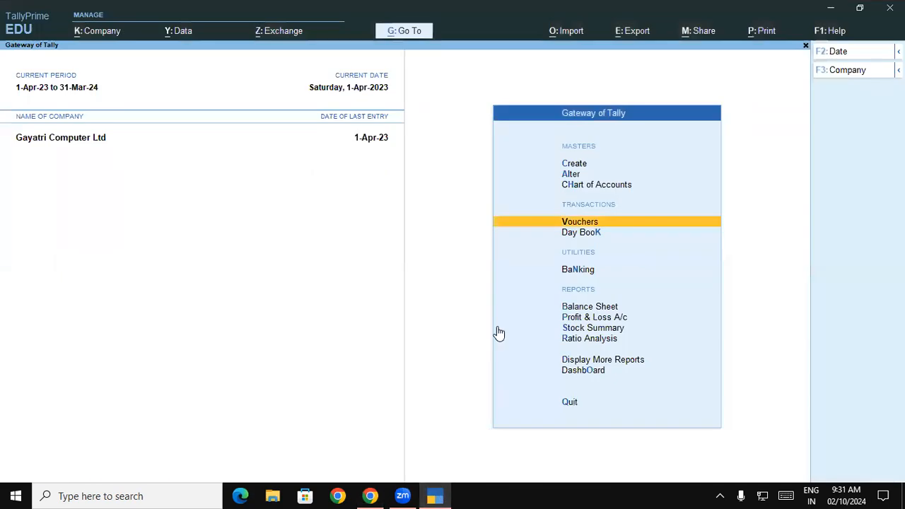
{"action": "key", "text": "Up"}
{"action": "key", "text": "Up"}
{"action": "key", "text": "Up"}
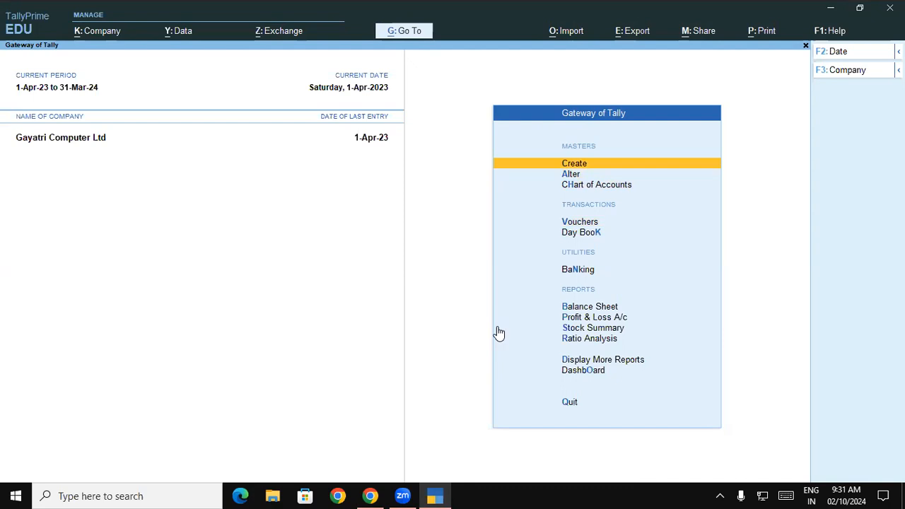
{"action": "key", "text": "Return"}
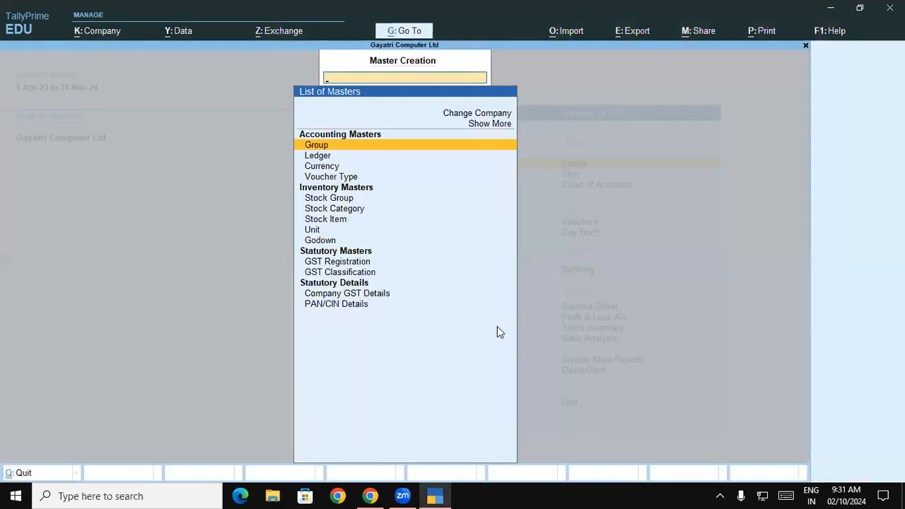
Open the list of existing voucher types for alteration and point out the Sales voucher type.
{"action": "key", "text": "Escape"}
{"action": "key", "text": "Down"}
{"action": "key", "text": "Return"}
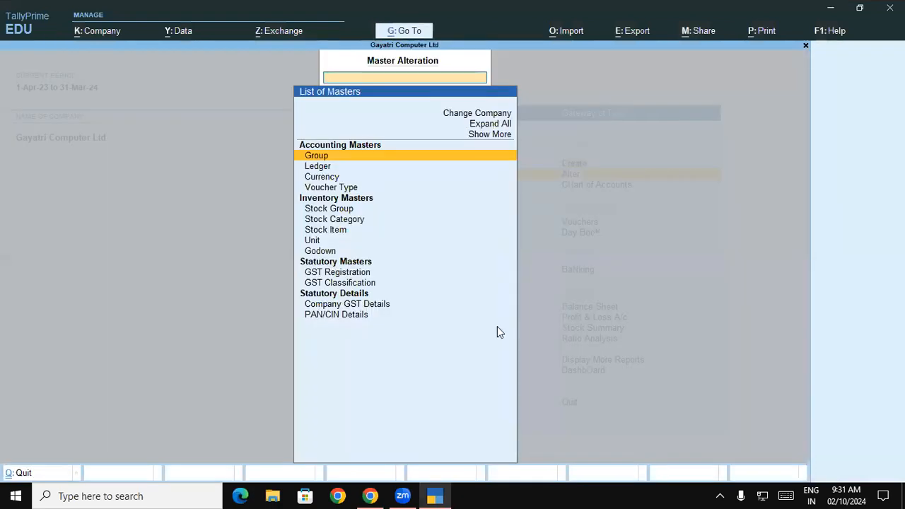
{"action": "key", "text": "Down"}
{"action": "key", "text": "Down"}
{"action": "key", "text": "Down"}
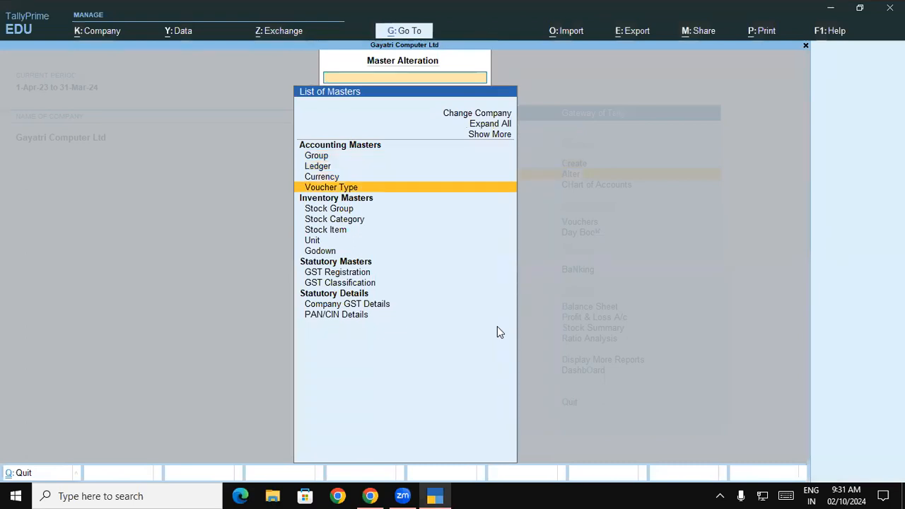
{"action": "key", "text": "Return"}
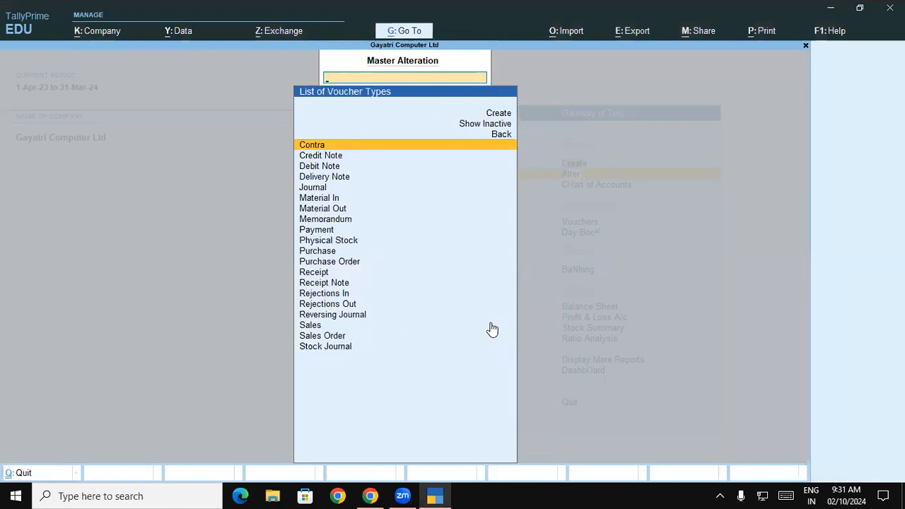
{"action": "left_click", "coordinate": [306, 328]}
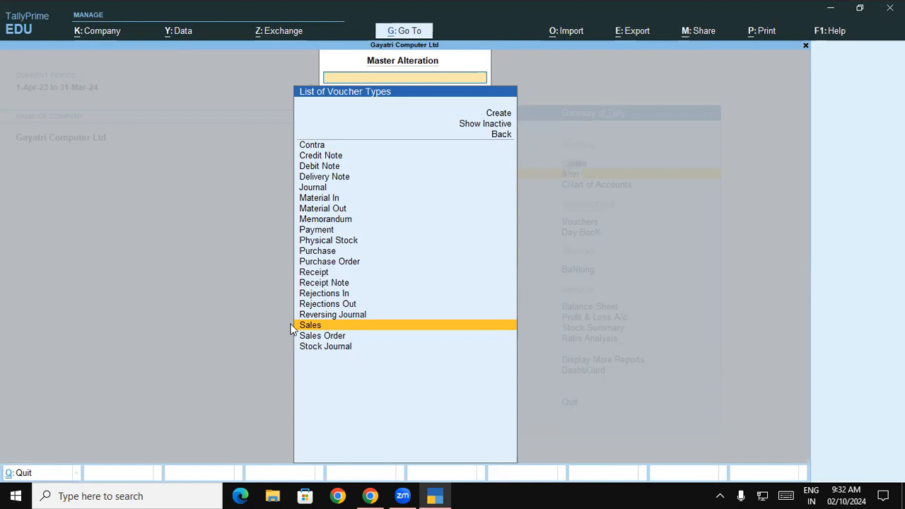
Return to the Gateway of Tally and start creating a new voucher type.
{"action": "key", "text": "Escape"}
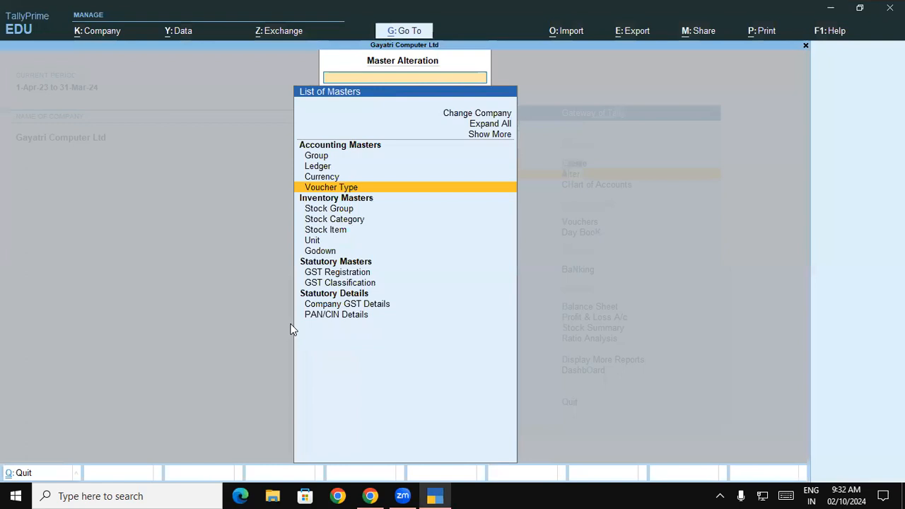
{"action": "key", "text": "Escape"}
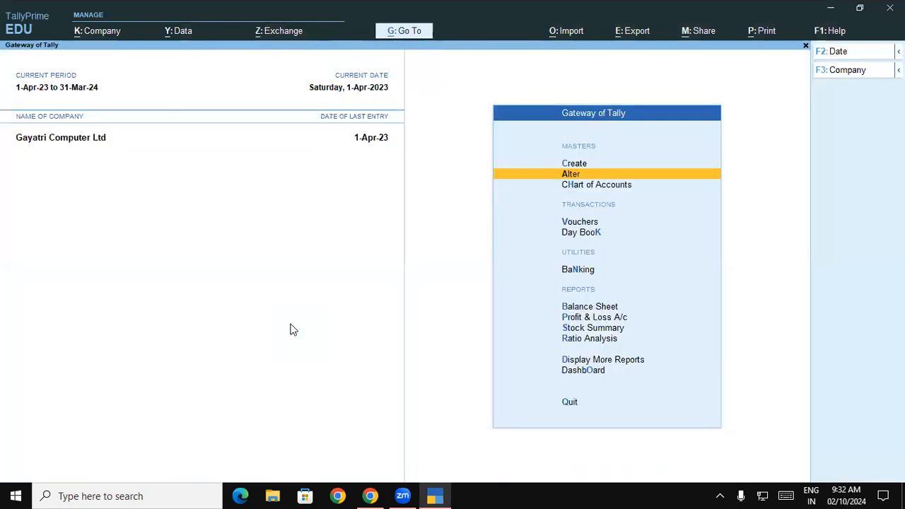
{"action": "key", "text": "Up"}
{"action": "key", "text": "Return"}
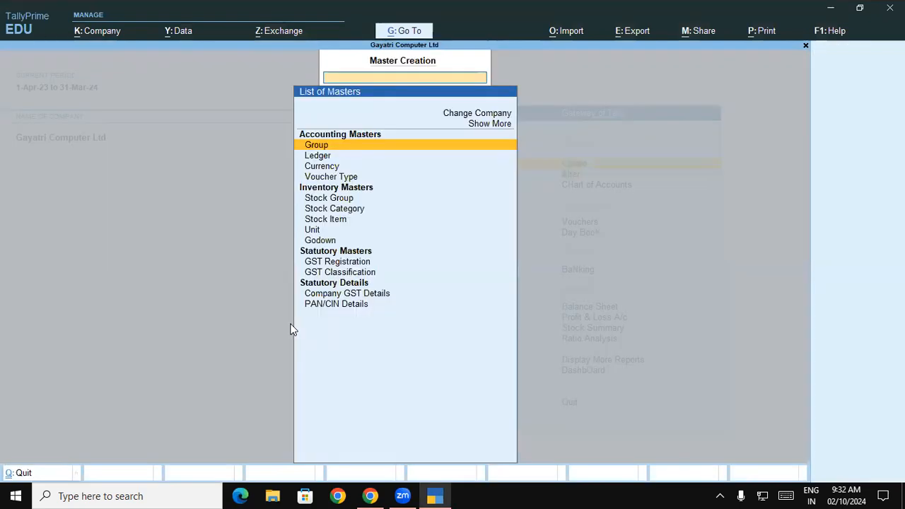
{"action": "key", "text": "Down"}
{"action": "key", "text": "Down"}
{"action": "key", "text": "Down"}
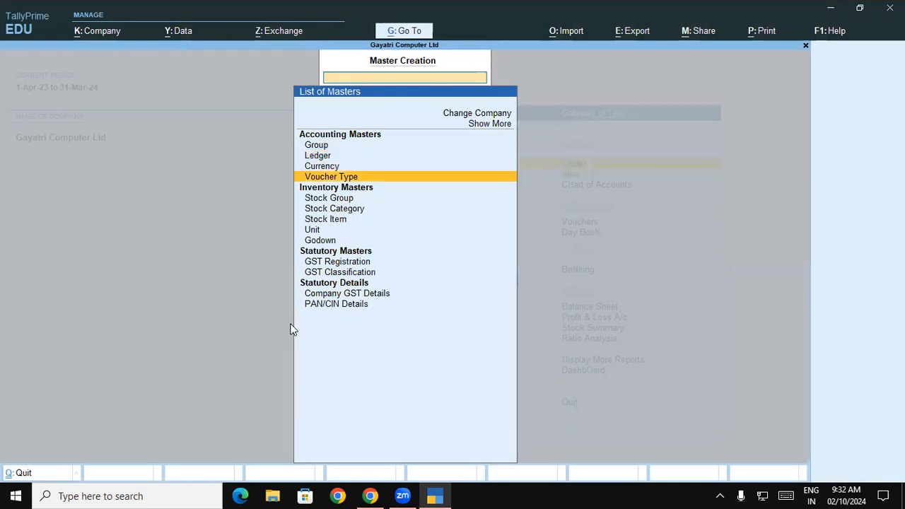
{"action": "key", "text": "Return"}
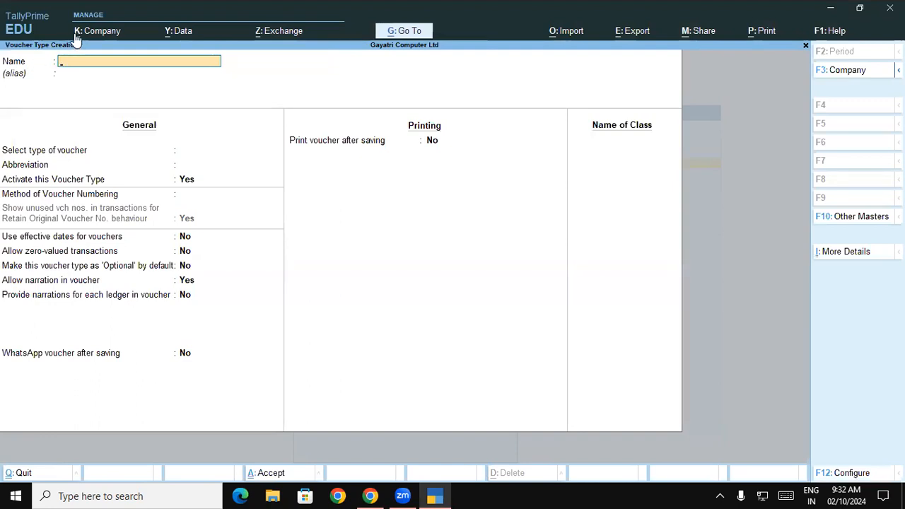
Name the new voucher type Sales B2B, leave its alias blank and set its type of voucher to Sales.
{"action": "type", "text": "Sales B2B"}
{"action": "key", "text": "Return"}
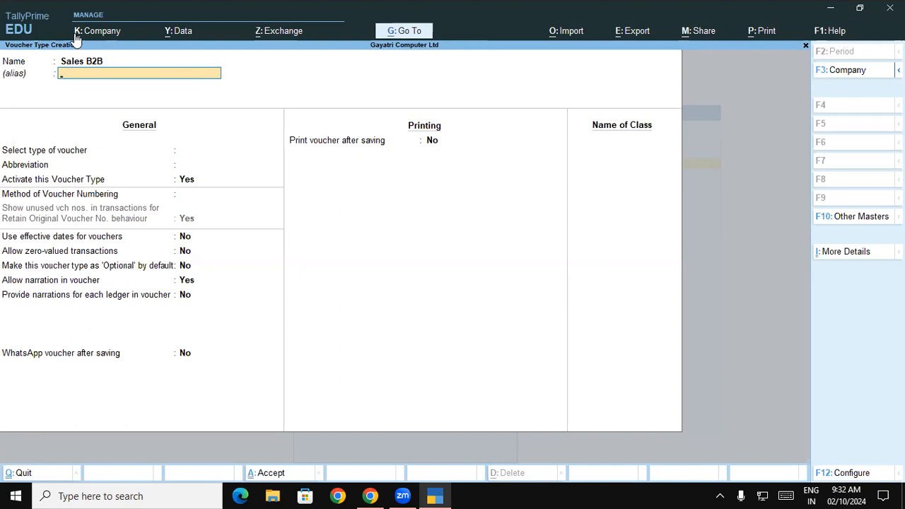
{"action": "key", "text": "Return"}
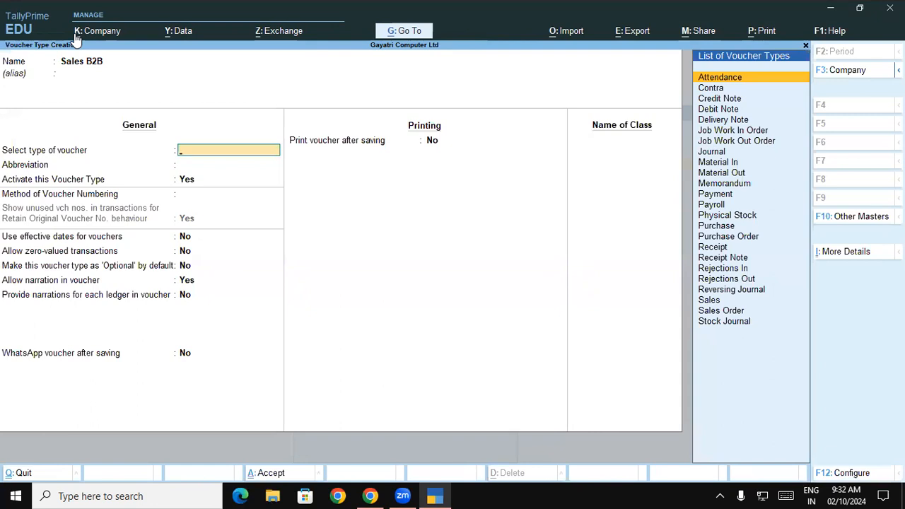
{"action": "type", "text": "Sa"}
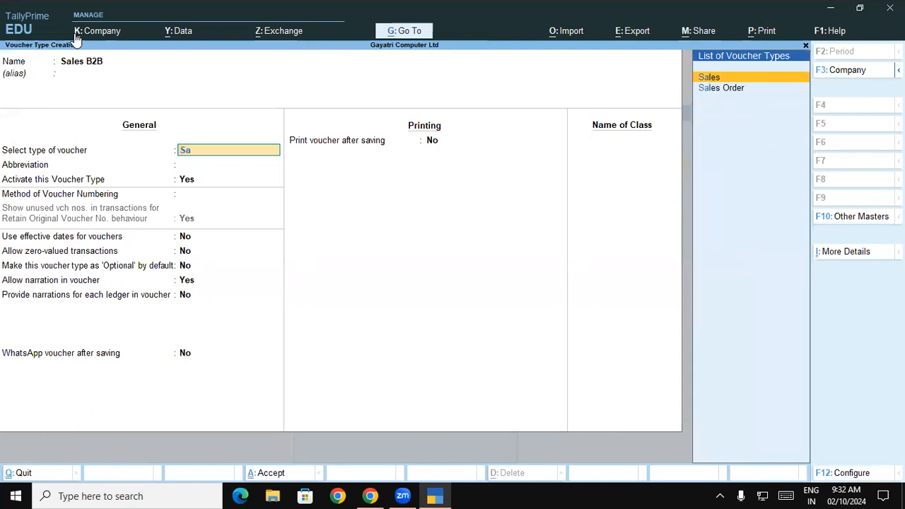
{"action": "key", "text": "Return"}
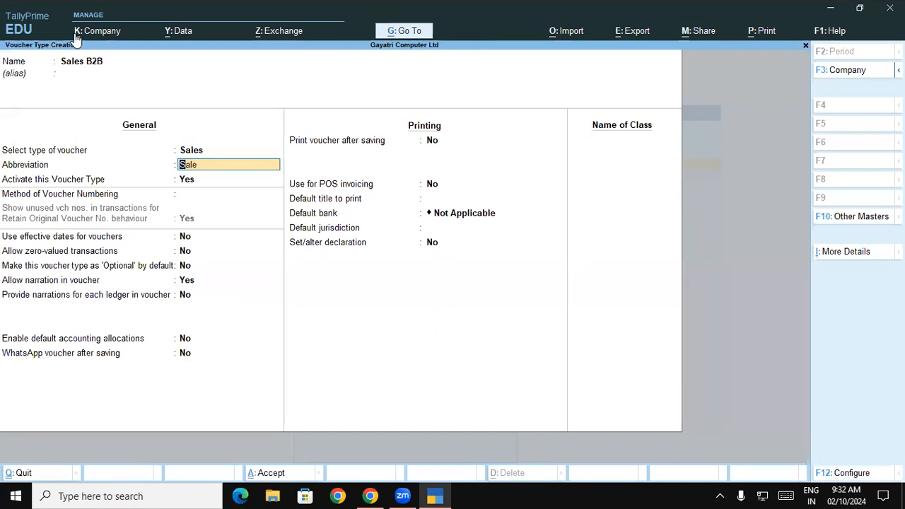
Keep the abbreviation Sale, Automatic numbering and the other default settings, and save the Sales B2B voucher type.
{"action": "key", "text": "Return"}
{"action": "key", "text": "Return"}
{"action": "key", "text": "Return"}
{"action": "key", "text": "Return"}
{"action": "key", "text": "Return"}
{"action": "key", "text": "Return"}
{"action": "key", "text": "Return"}
{"action": "key", "text": "ctrl"}
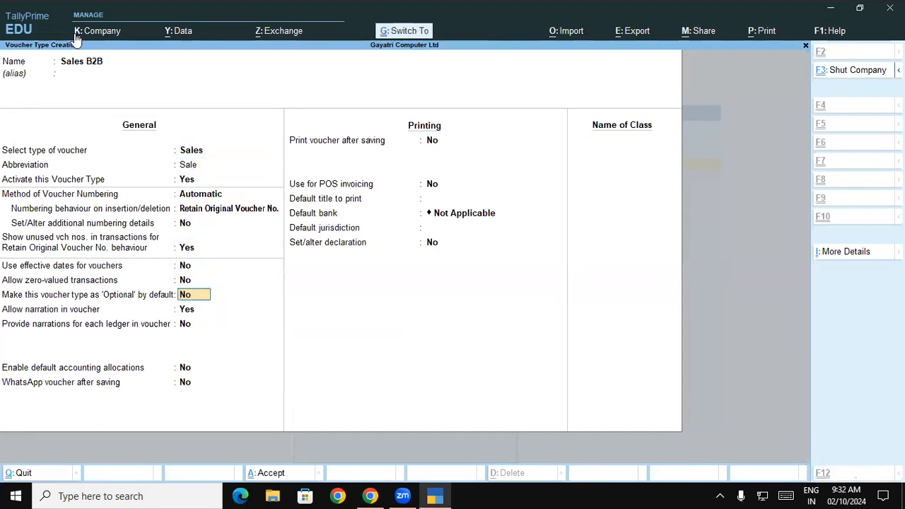
{"action": "key", "text": "ctrl+a"}
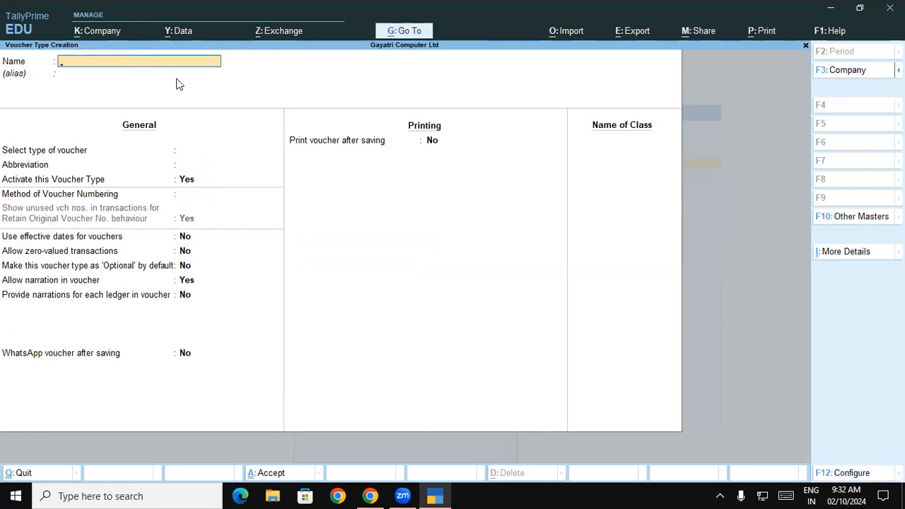
Glance at the PDF example, return to TallyPrime and locate Sales B2B in the list of voucher types for alteration.
{"action": "left_click", "coordinate": [380, 494]}
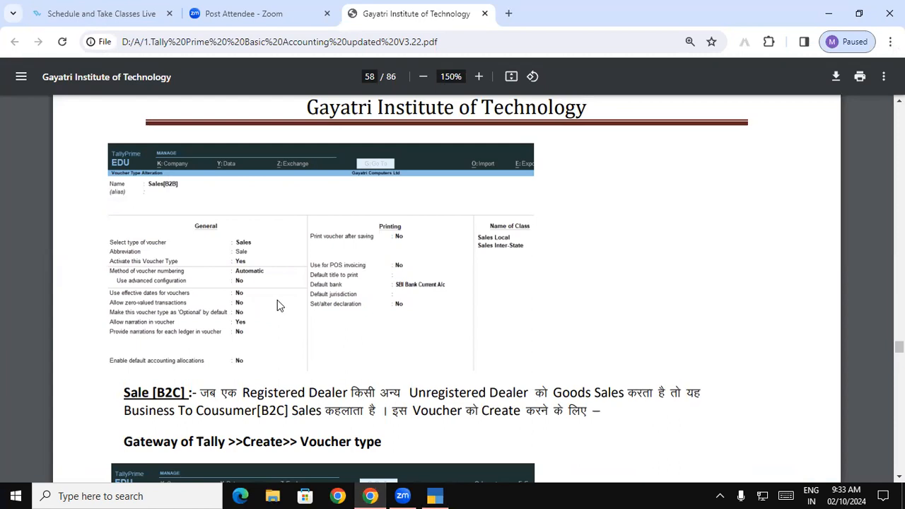
{"action": "left_click", "coordinate": [435, 496]}
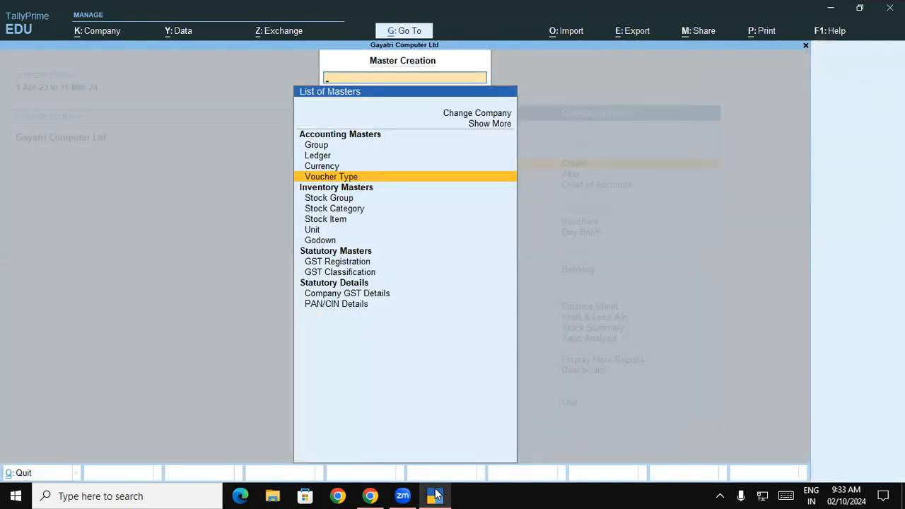
{"action": "key", "text": "Escape"}
{"action": "key", "text": "Down"}
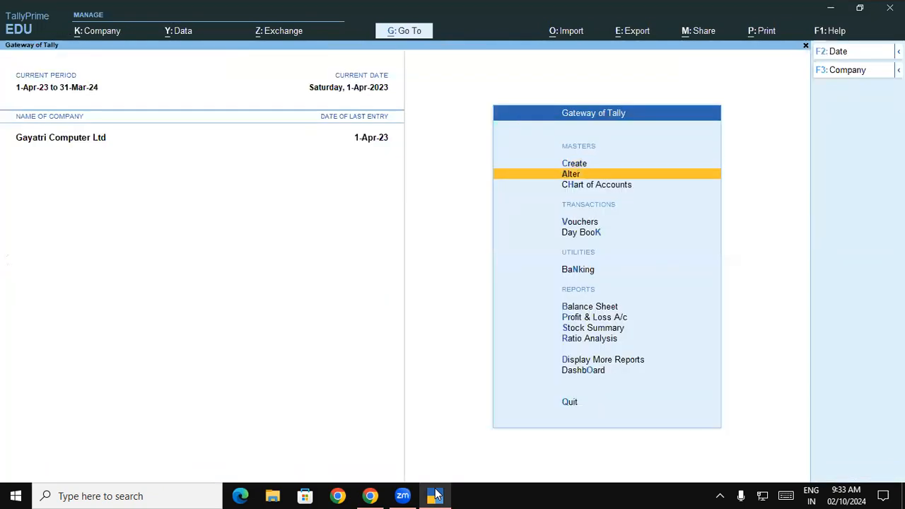
{"action": "key", "text": "Return"}
{"action": "key", "text": "Down"}
{"action": "key", "text": "Down"}
{"action": "key", "text": "Down"}
{"action": "key", "text": "Return"}
{"action": "key", "text": "Down"}
{"action": "key", "text": "Down"}
{"action": "key", "text": "Down"}
{"action": "key", "text": "Down"}
{"action": "key", "text": "Down"}
{"action": "key", "text": "Down"}
{"action": "key", "text": "Down"}
{"action": "key", "text": "Down"}
{"action": "key", "text": "Down"}
{"action": "key", "text": "Down"}
{"action": "key", "text": "Down"}
{"action": "key", "text": "Down"}
{"action": "key", "text": "Down"}
{"action": "key", "text": "Down"}
{"action": "key", "text": "Down"}
{"action": "key", "text": "Down"}
{"action": "key", "text": "Down"}
{"action": "key", "text": "Down"}
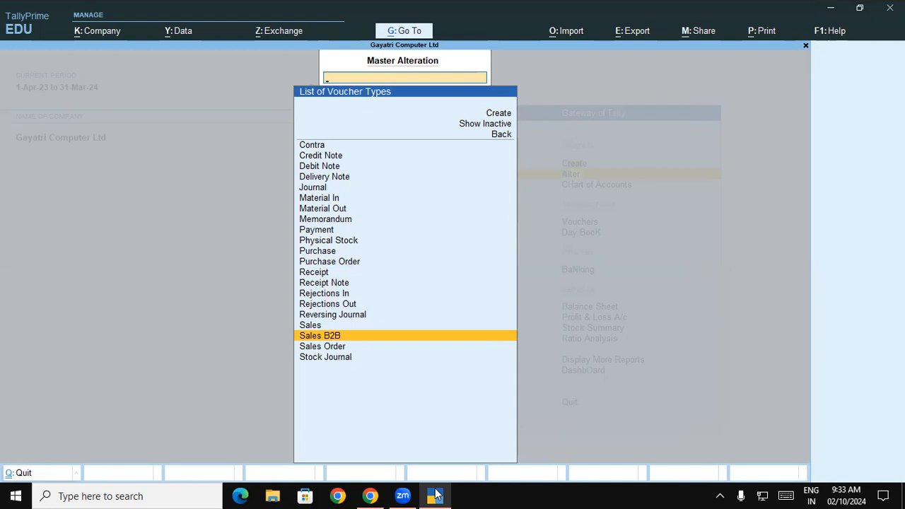
Leave the alteration list and open a blank voucher type creation form.
{"action": "key", "text": "Escape"}
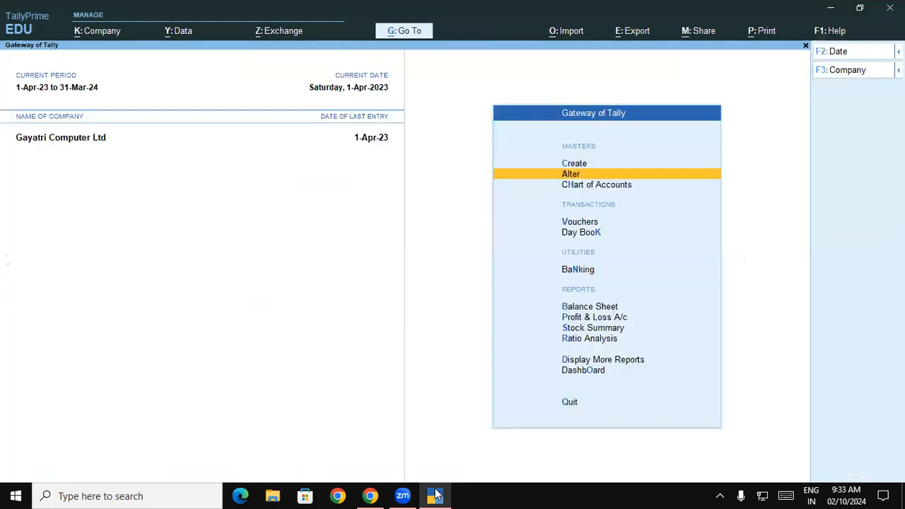
{"action": "key", "text": "Up"}
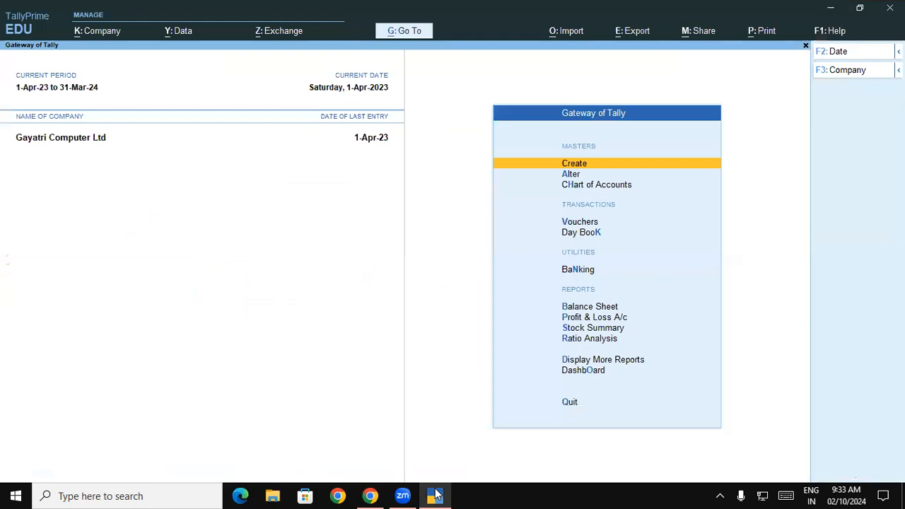
{"action": "key", "text": "Return"}
{"action": "key", "text": "Down"}
{"action": "key", "text": "Down"}
{"action": "key", "text": "Down"}
{"action": "key", "text": "Return"}
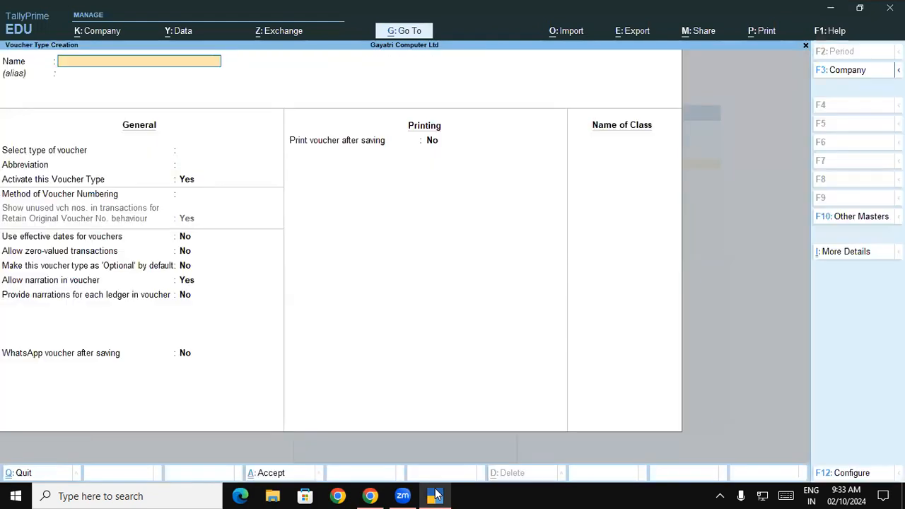
Name the voucher type Sales B2C without an alias and base it on the Sales voucher.
{"action": "type", "text": "B"}
{"action": "key", "text": "BackSpace"}
{"action": "type", "text": "Sales B2C"}
{"action": "key", "text": "Return"}
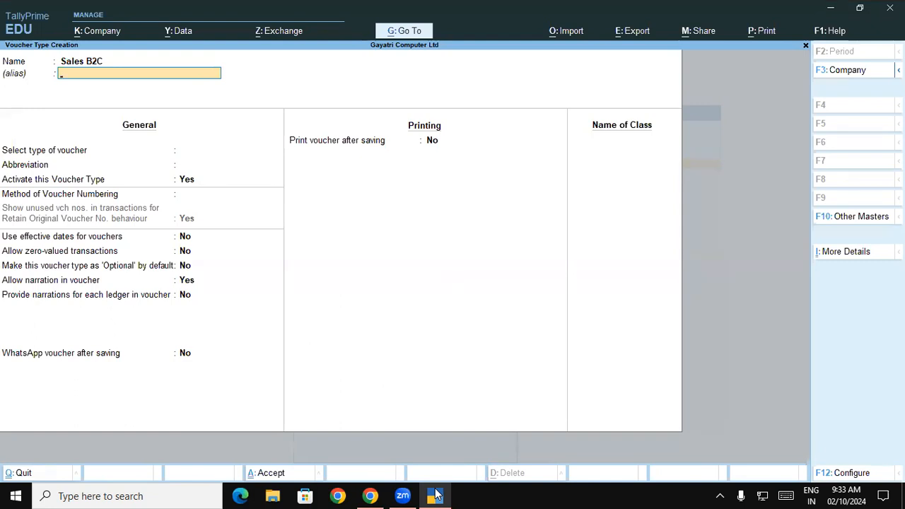
{"action": "key", "text": "Return"}
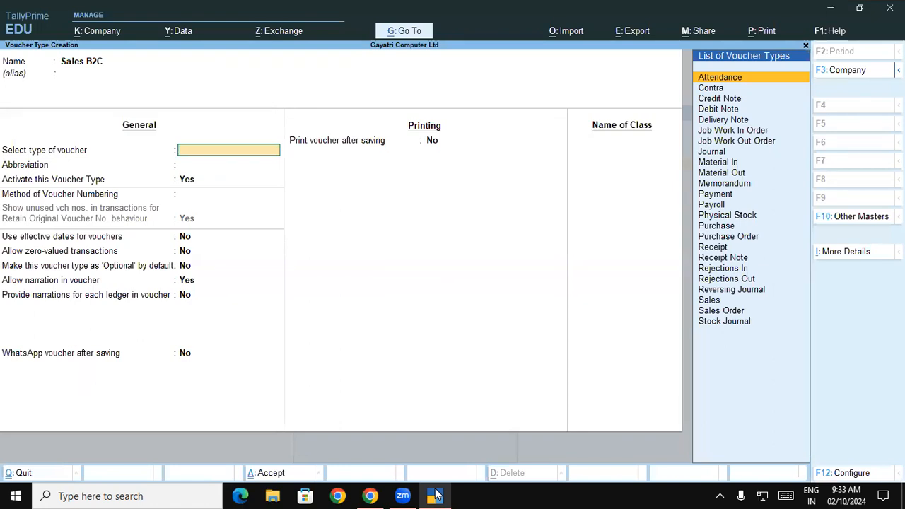
{"action": "type", "text": "Sa"}
{"action": "key", "text": "Return"}
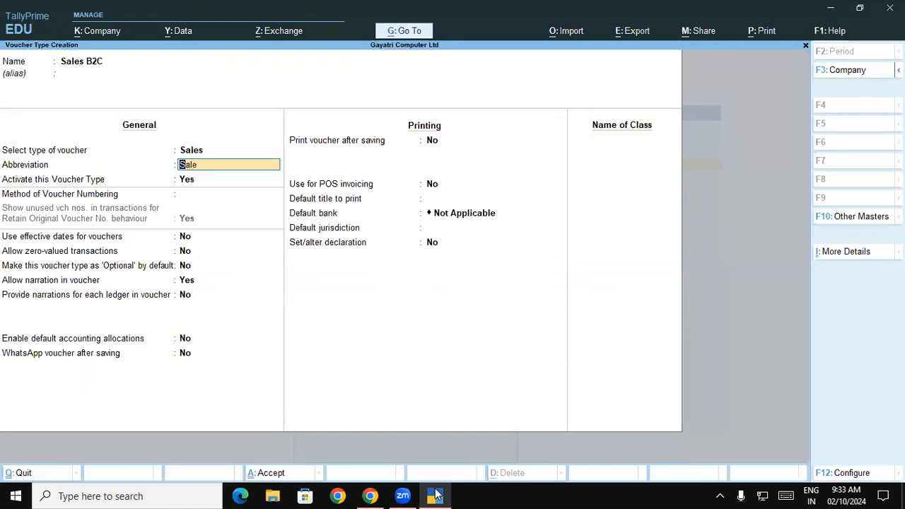
Accept the default numbering and other general settings for Sales B2C and save the voucher type.
{"action": "key", "text": "Return"}
{"action": "key", "text": "Return"}
{"action": "key", "text": "Return"}
{"action": "key", "text": "Return"}
{"action": "key", "text": "Return"}
{"action": "key", "text": "Return"}
{"action": "key", "text": "Return"}
{"action": "key", "text": "Return"}
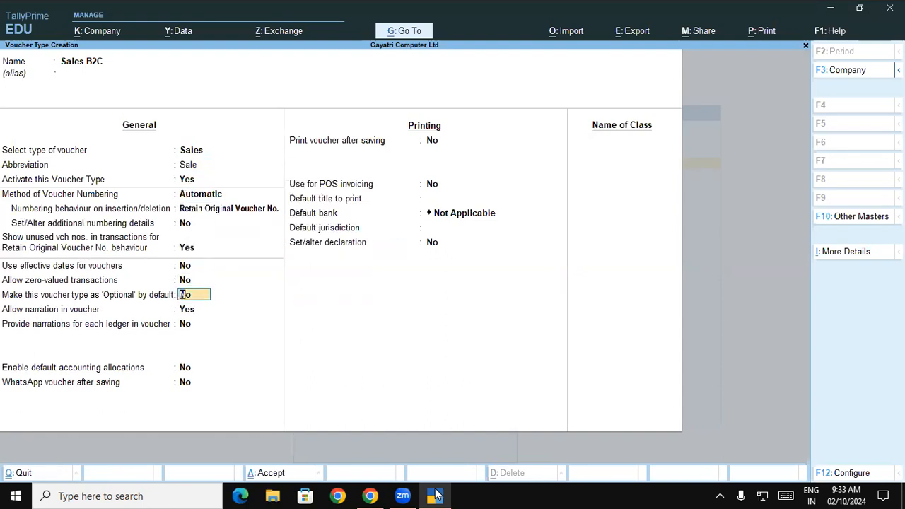
{"action": "key", "text": "ctrl"}
{"action": "key", "text": "ctrl+a"}
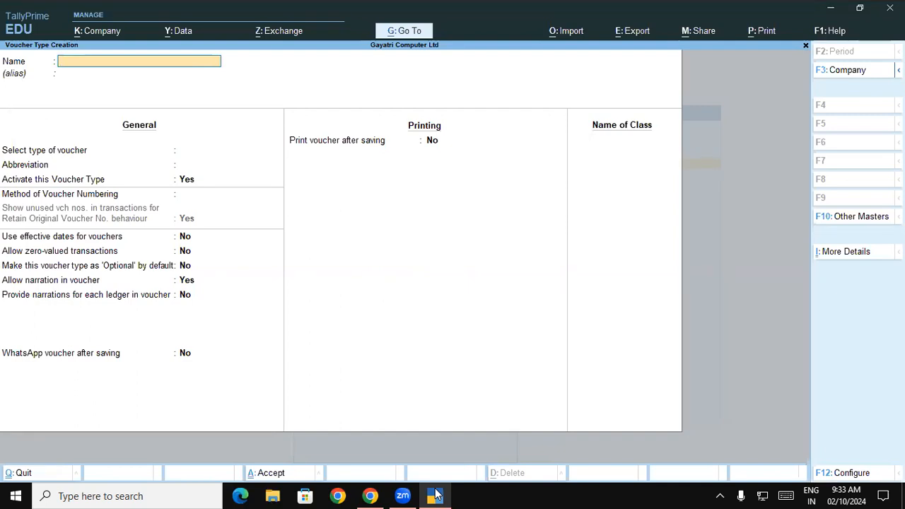
Switch to the course PDF in Chrome and highlight the Sales[B2B] definition on page 57, including to Business[B2B]Sales.
{"action": "left_click", "coordinate": [370, 495]}
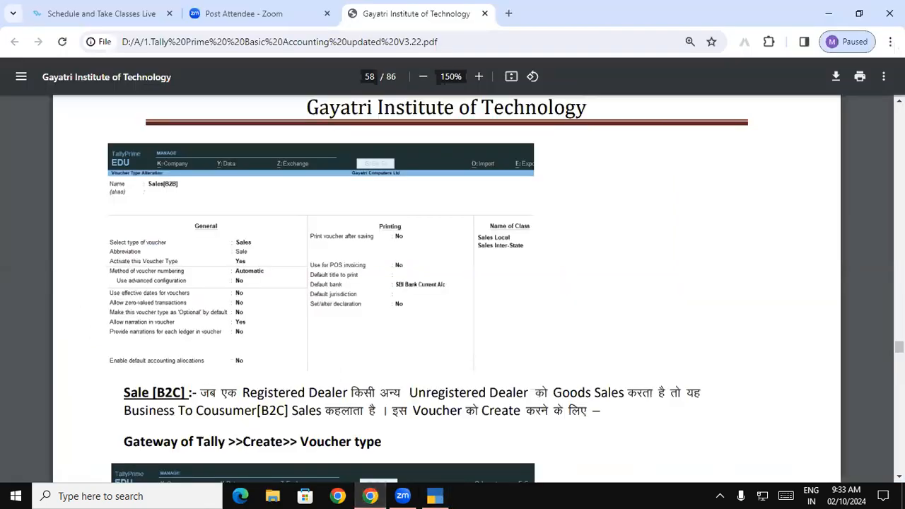
{"action": "scroll", "coordinate": [446, 290], "scroll_direction": "up", "scroll_amount": 5}
{"action": "scroll", "coordinate": [137, 303], "scroll_direction": "up", "scroll_amount": 4}
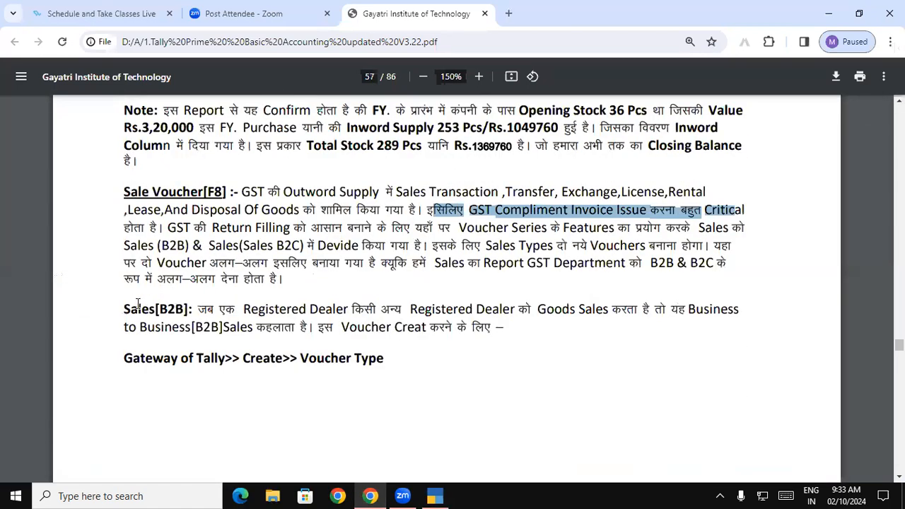
{"action": "left_click", "coordinate": [138, 303]}
{"action": "left_click_drag", "start_coordinate": [212, 311], "coordinate": [679, 311]}
{"action": "left_click_drag", "start_coordinate": [124, 328], "coordinate": [262, 327]}
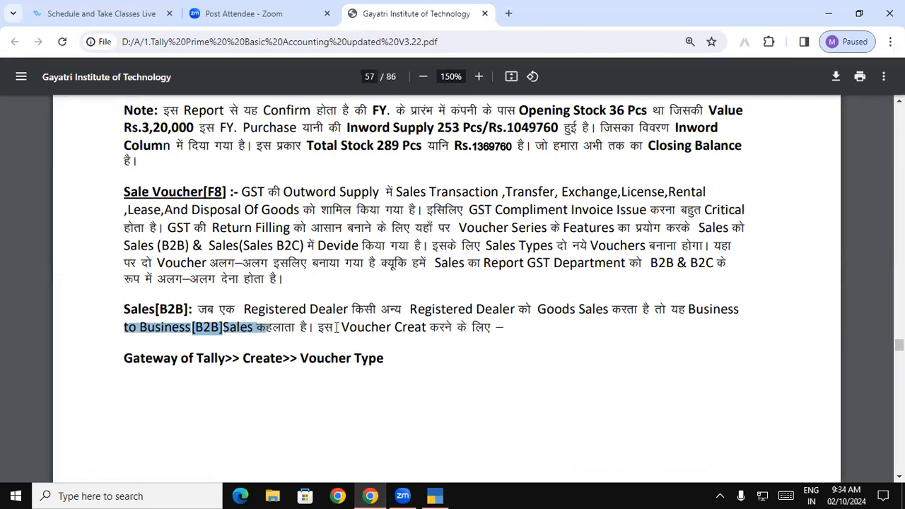
Highlight the voucher type creation path on page 57, and the Sale [B2C] definition and its creation path on page 58.
{"action": "left_click_drag", "start_coordinate": [324, 328], "coordinate": [364, 328]}
{"action": "left_click_drag", "start_coordinate": [133, 357], "coordinate": [377, 358]}
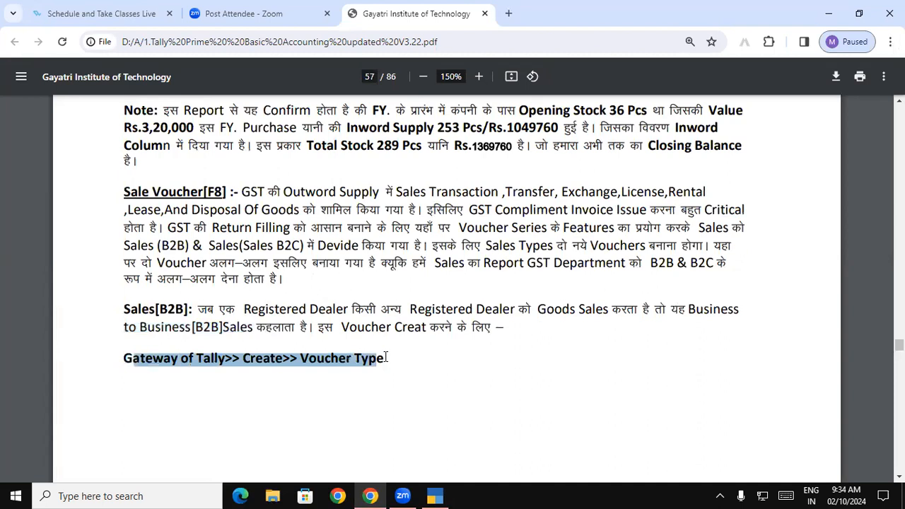
{"action": "left_click", "coordinate": [898, 477]}
{"action": "left_click", "coordinate": [898, 476]}
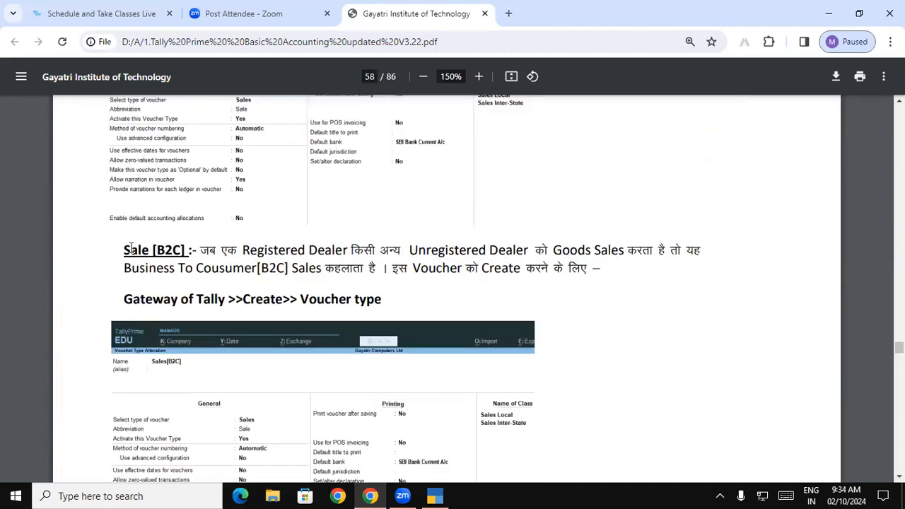
{"action": "left_click_drag", "start_coordinate": [124, 250], "coordinate": [187, 249]}
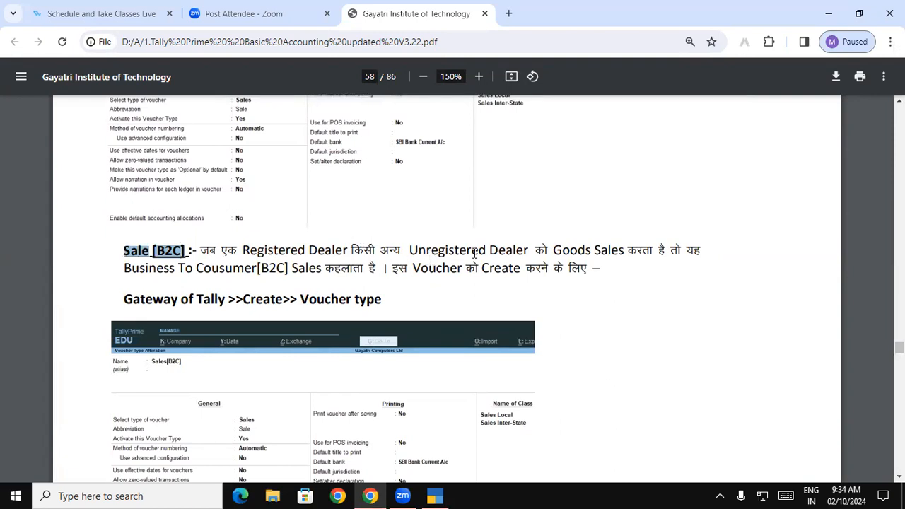
{"action": "left_click_drag", "start_coordinate": [459, 251], "coordinate": [537, 251]}
{"action": "left_click", "coordinate": [624, 253]}
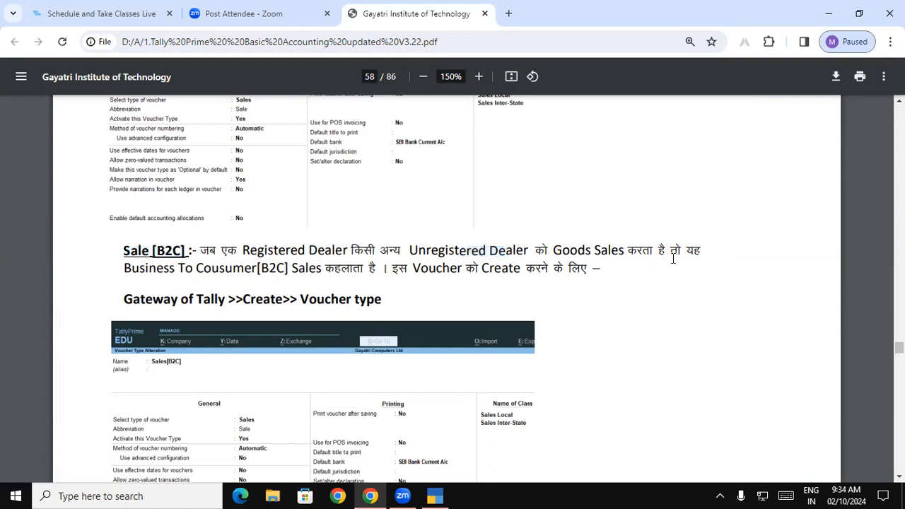
{"action": "left_click_drag", "start_coordinate": [157, 269], "coordinate": [580, 272]}
{"action": "left_click_drag", "start_coordinate": [123, 299], "coordinate": [381, 299]}
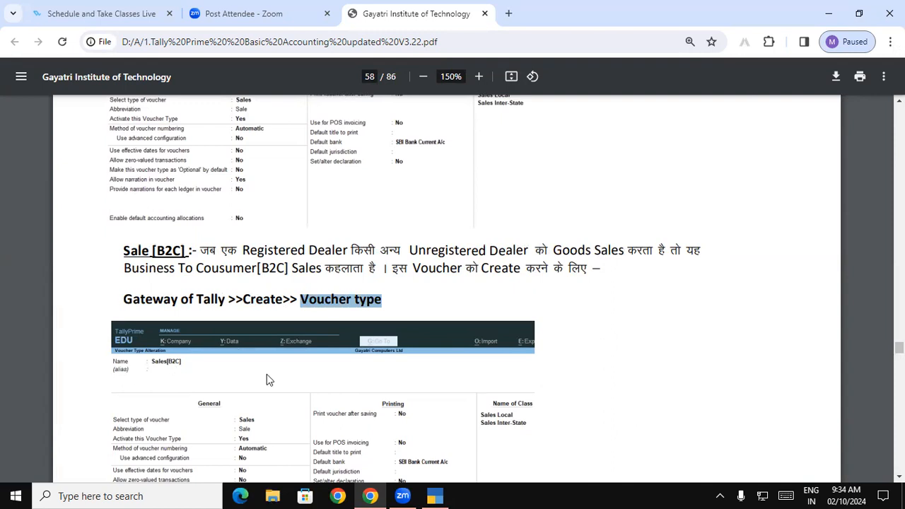
Go to the two-ledger instruction on page 58 and highlight the ledger name Sales Local.
{"action": "scroll", "coordinate": [389, 140], "scroll_direction": "down", "scroll_amount": 5}
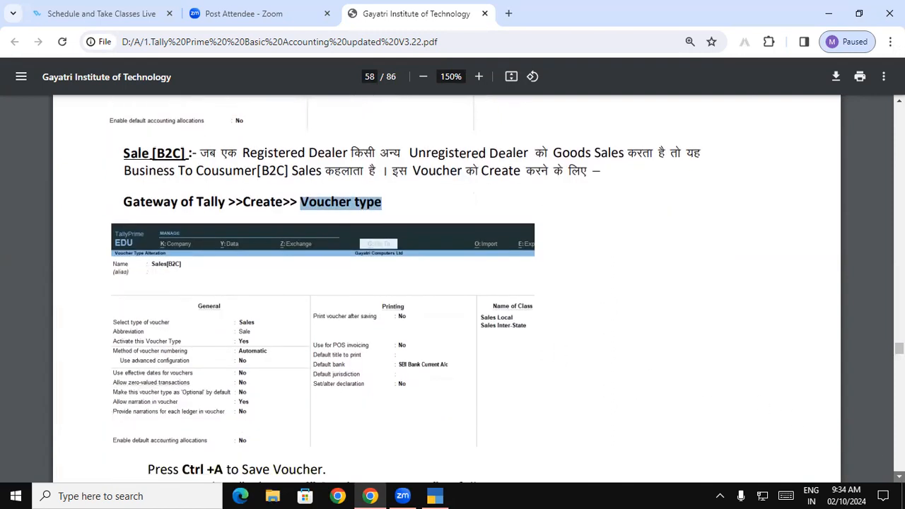
{"action": "scroll", "coordinate": [389, 145], "scroll_direction": "down", "scroll_amount": 1}
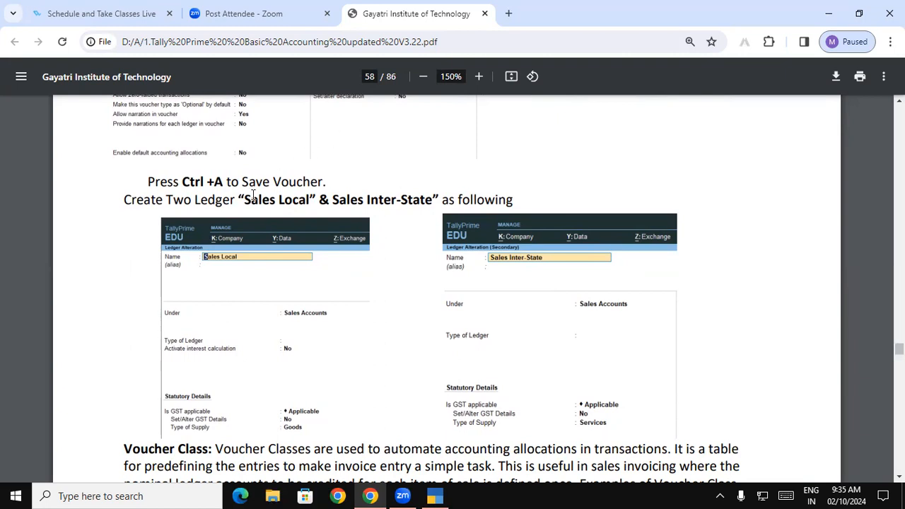
{"action": "left_click_drag", "start_coordinate": [245, 201], "coordinate": [309, 201]}
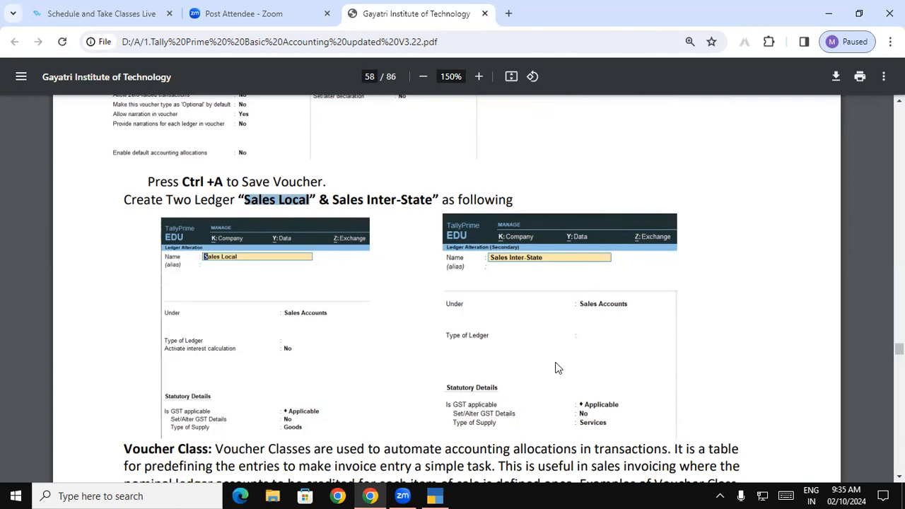
Switch to TallyPrime, quit the blank voucher type form and open a new ledger creation form.
{"action": "left_click", "coordinate": [442, 495]}
{"action": "key", "text": "Escape"}
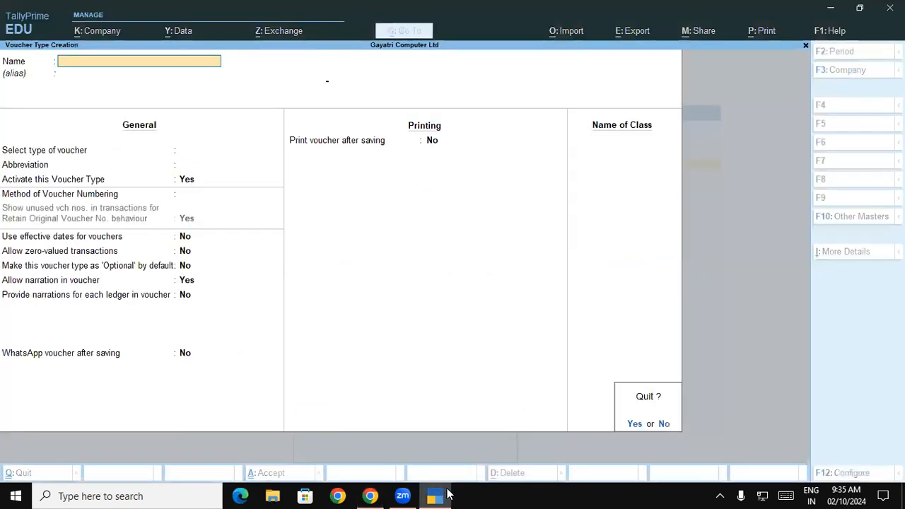
{"action": "key", "text": "Return"}
{"action": "key", "text": "Return"}
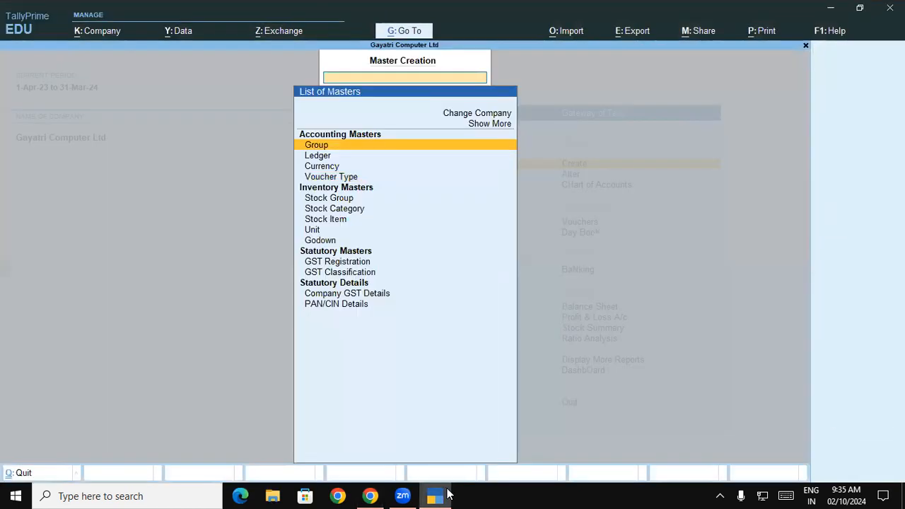
{"action": "key", "text": "Down"}
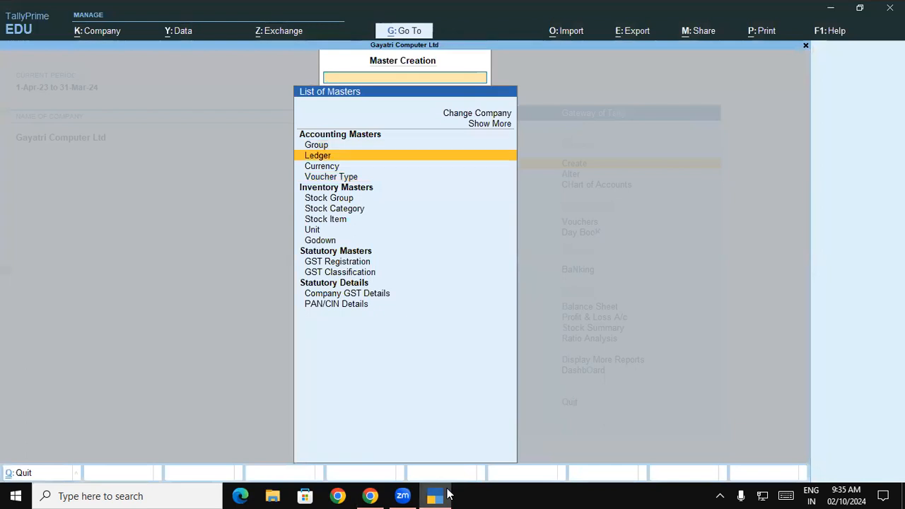
{"action": "key", "text": "Return"}
Create the Sales Local ledger under Sales Accounts with the ledger type Not Applicable and save it with the remaining defaults.
{"action": "type", "text": "Sales Local"}
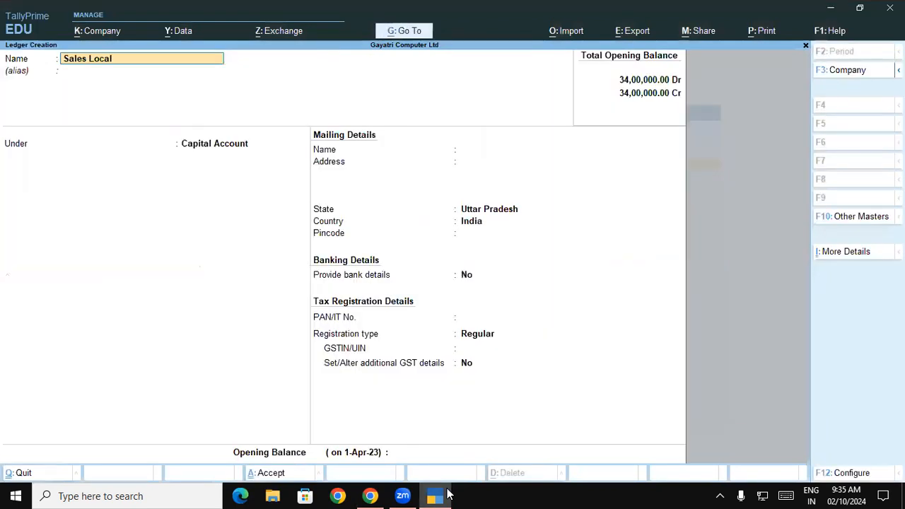
{"action": "key", "text": "Return"}
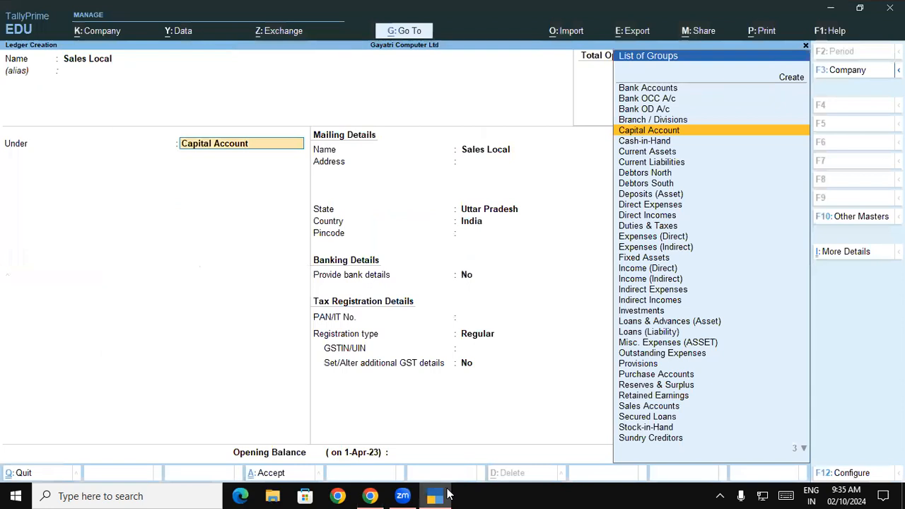
{"action": "type", "text": "Sa"}
{"action": "key", "text": "Return"}
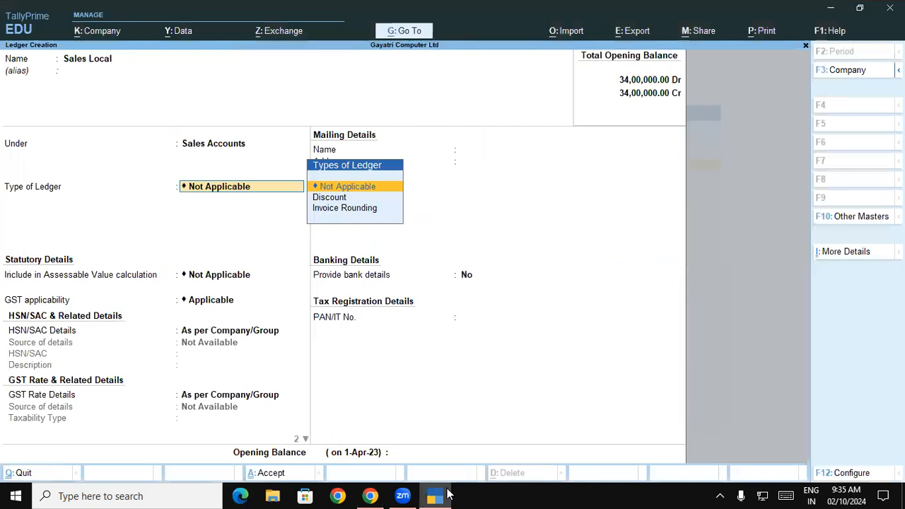
{"action": "key", "text": "Return"}
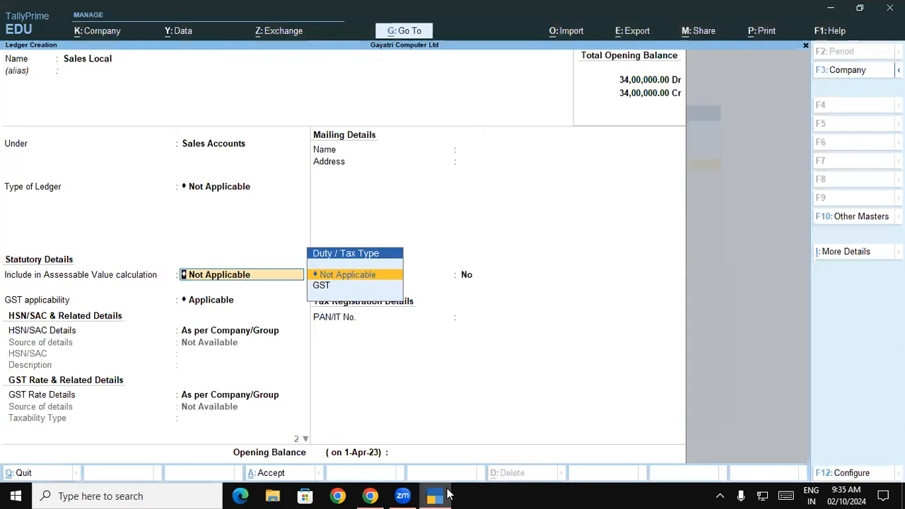
{"action": "key", "text": "ctrl"}
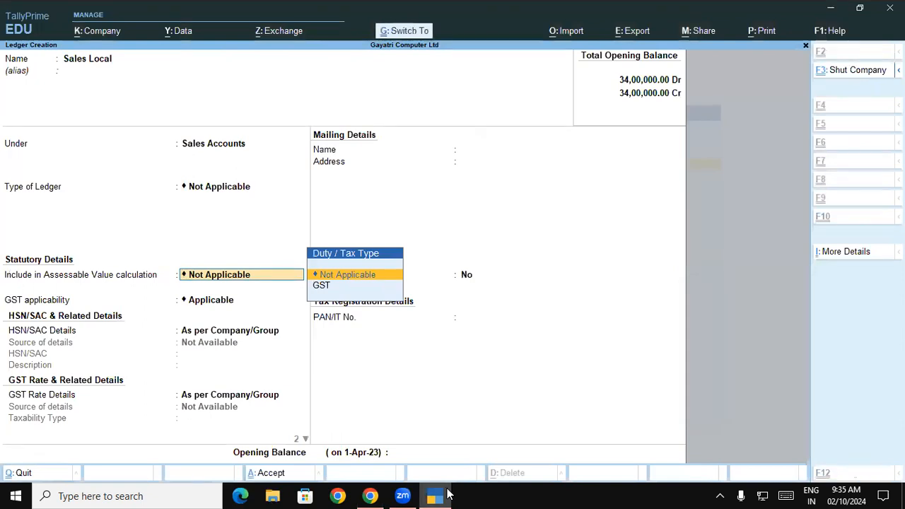
{"action": "key", "text": "ctrl+a"}
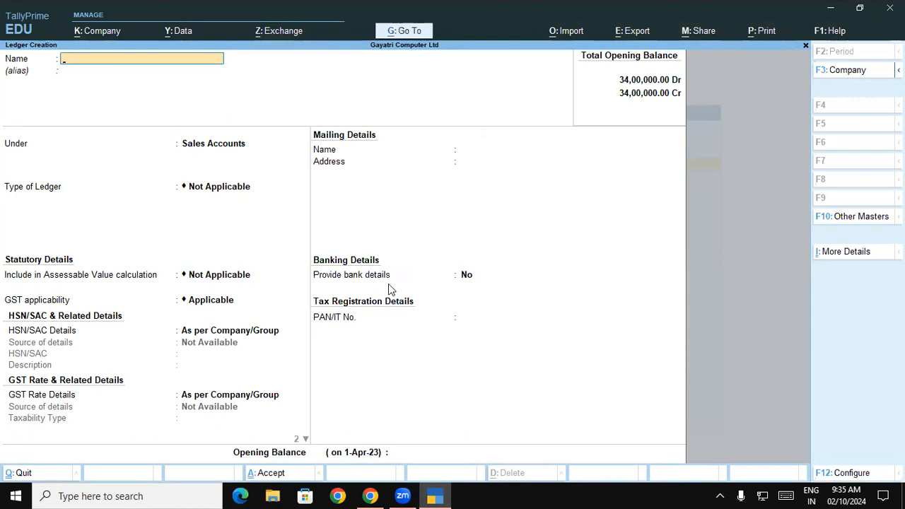
Copy the ledger name Sales Inter-State from the course PDF in Chrome and paste it as the new ledger's name in TallyPrime.
{"action": "key", "text": "alt+Tab"}
{"action": "left_click_drag", "start_coordinate": [332, 199], "coordinate": [432, 201]}
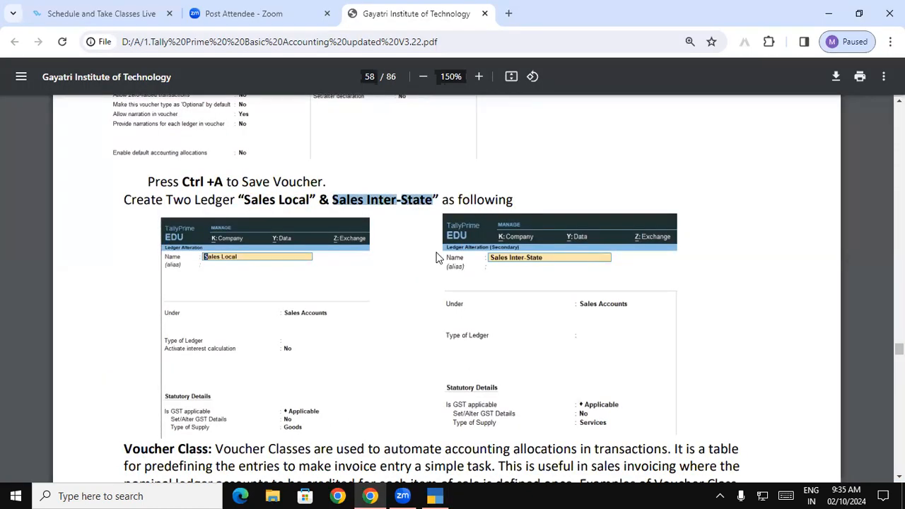
{"action": "key", "text": "alt+Tab"}
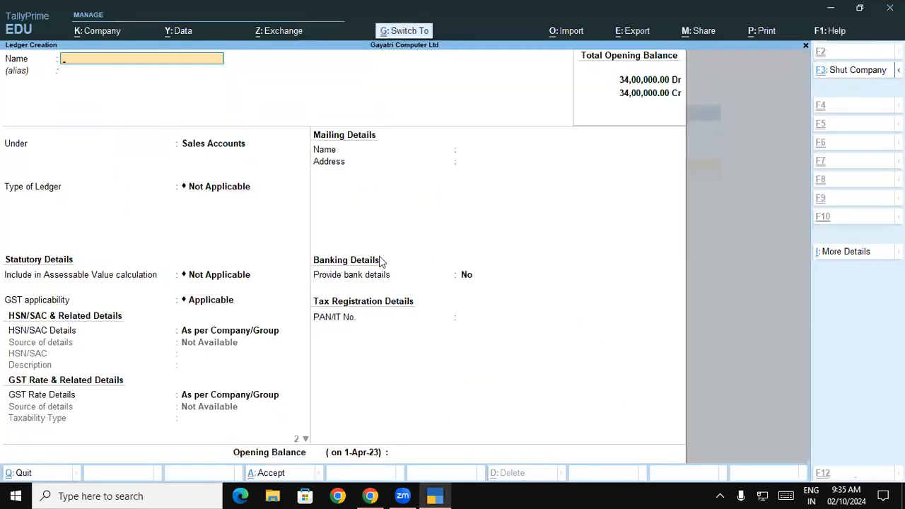
{"action": "key", "text": "ctrl+alt+v"}
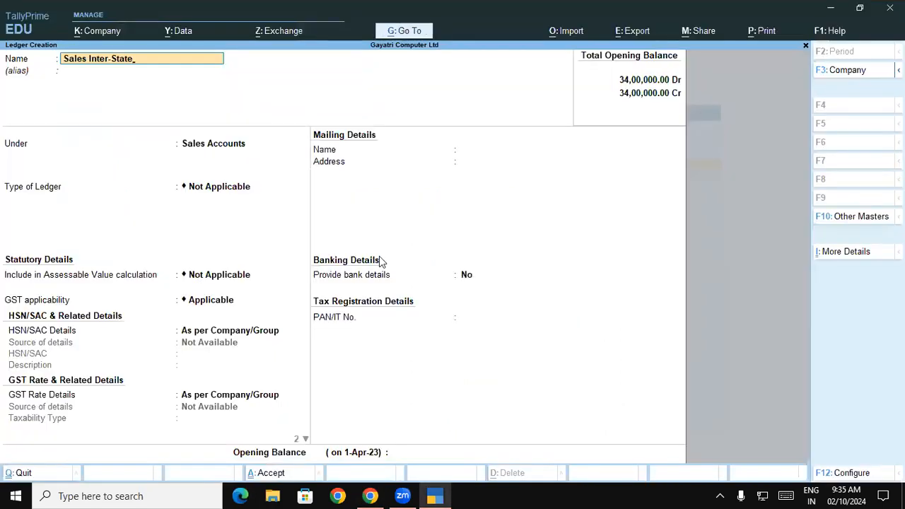
Keep Sales Inter-State under Sales Accounts, accept the default GST and other ledger details without an opening balance, and save the ledger.
{"action": "key", "text": "Return"}
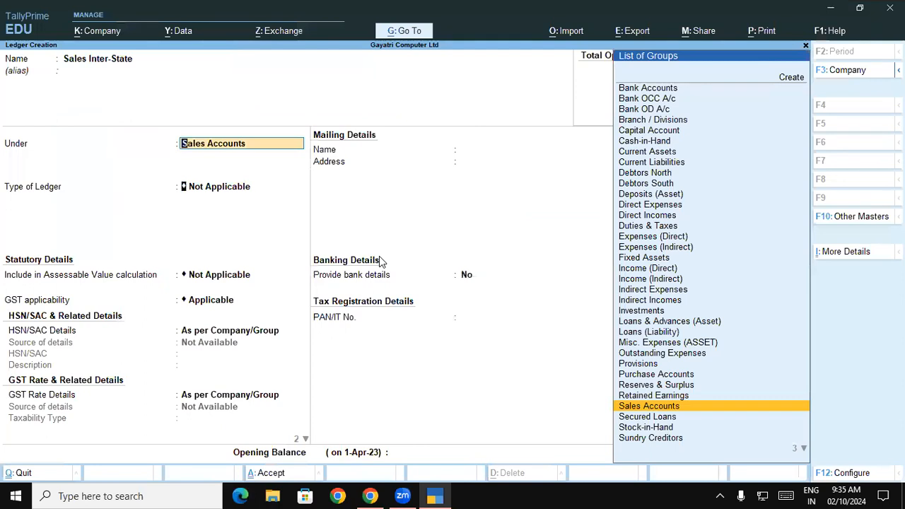
{"action": "key", "text": "Return"}
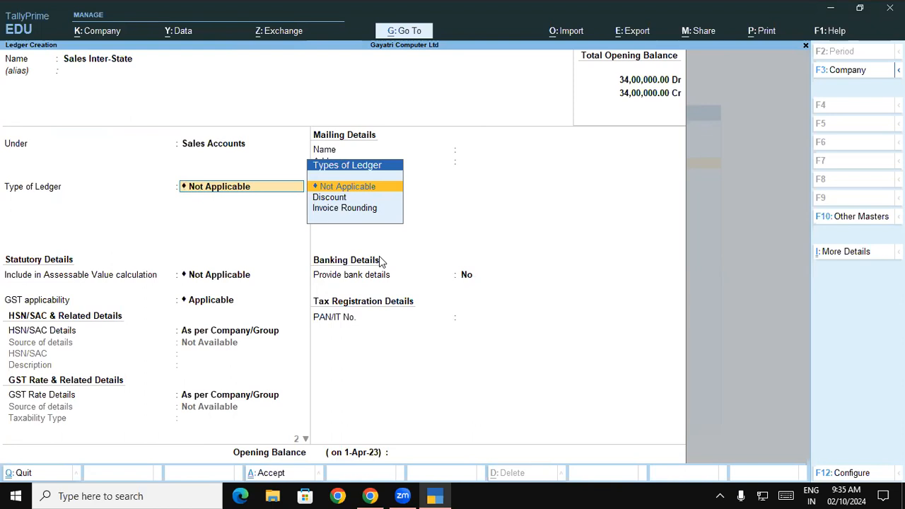
{"action": "key", "text": "Return"}
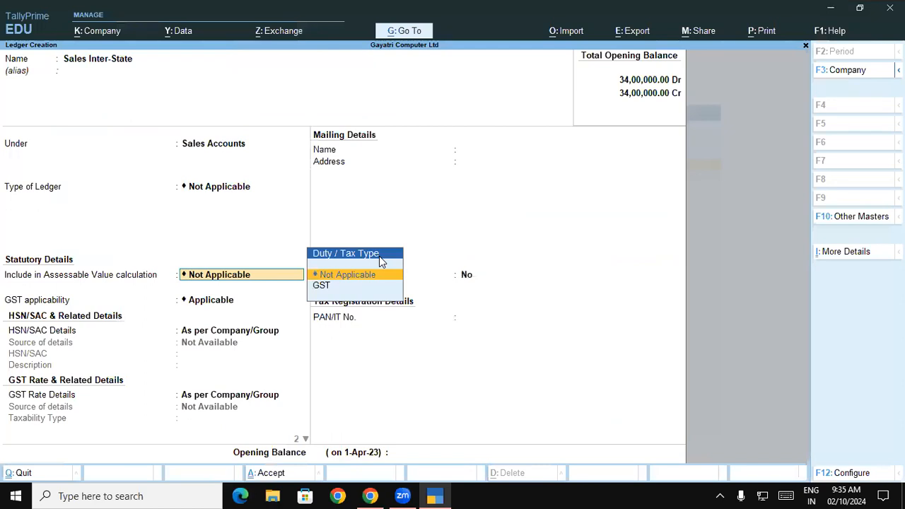
{"action": "key", "text": "Return"}
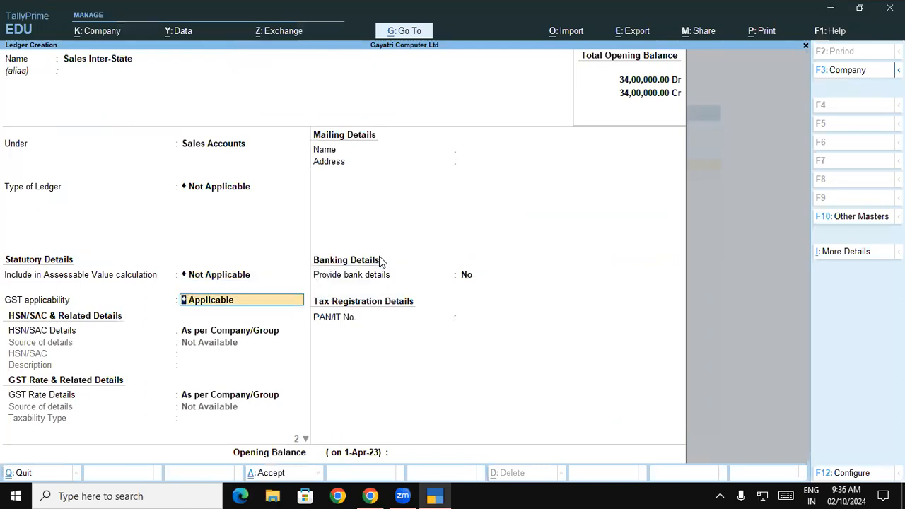
{"action": "key", "text": "Return"}
{"action": "key", "text": "Return"}
{"action": "key", "text": "Return"}
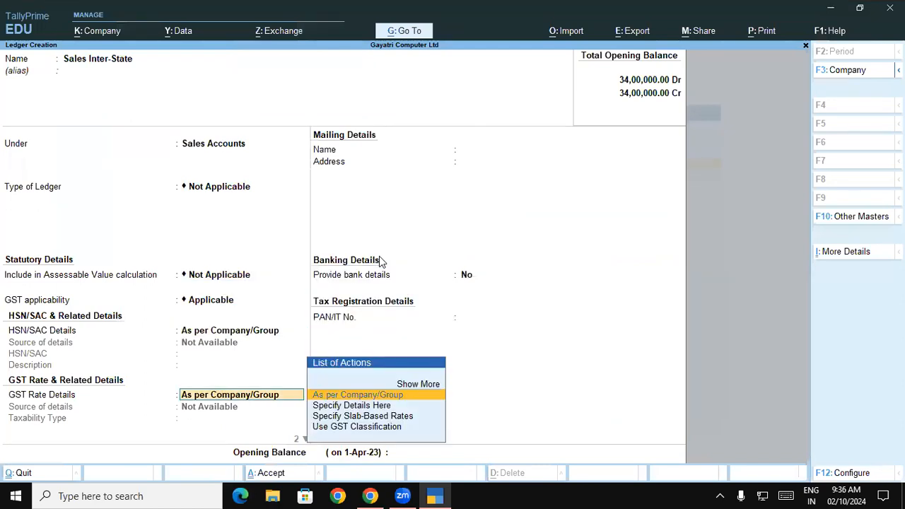
{"action": "key", "text": "Return"}
{"action": "key", "text": "Return"}
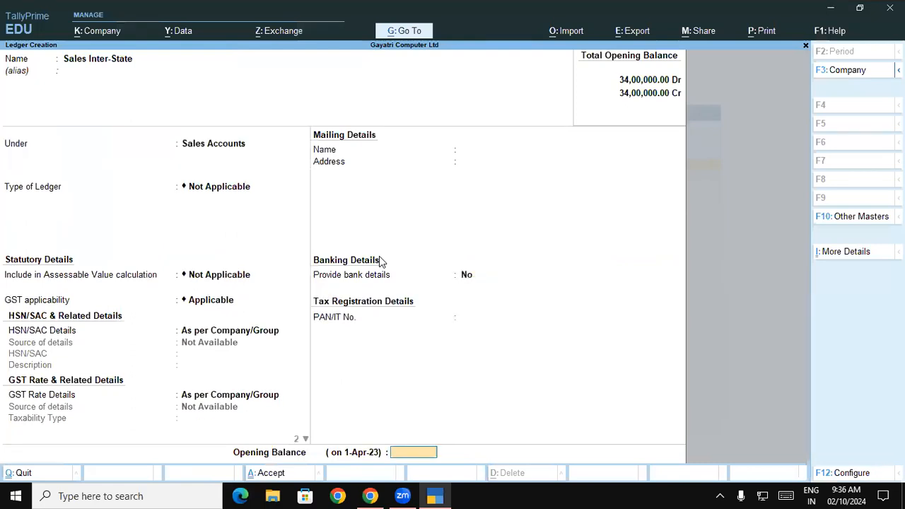
{"action": "key", "text": "Return"}
{"action": "key", "text": "Return"}
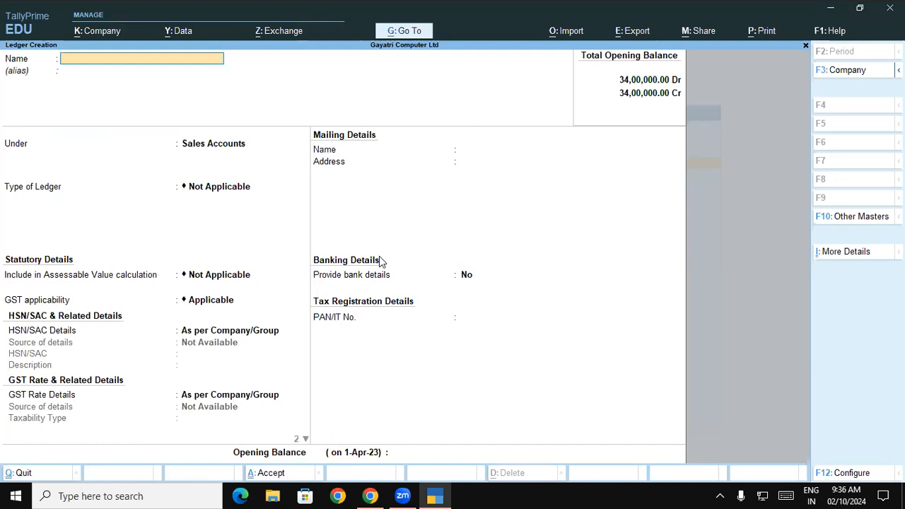
Check the ledger instructions in the course PDF in Chrome, return to TallyPrime and open voucher entry from the Gateway of Tally.
{"action": "left_click", "coordinate": [369, 496]}
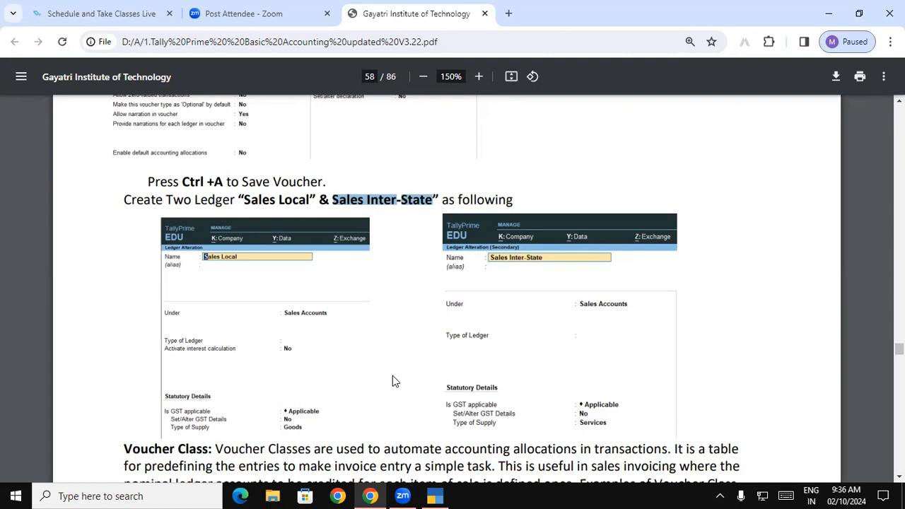
{"action": "left_click", "coordinate": [436, 496]}
{"action": "key", "text": "Down"}
{"action": "key", "text": "Down"}
{"action": "key", "text": "Down"}
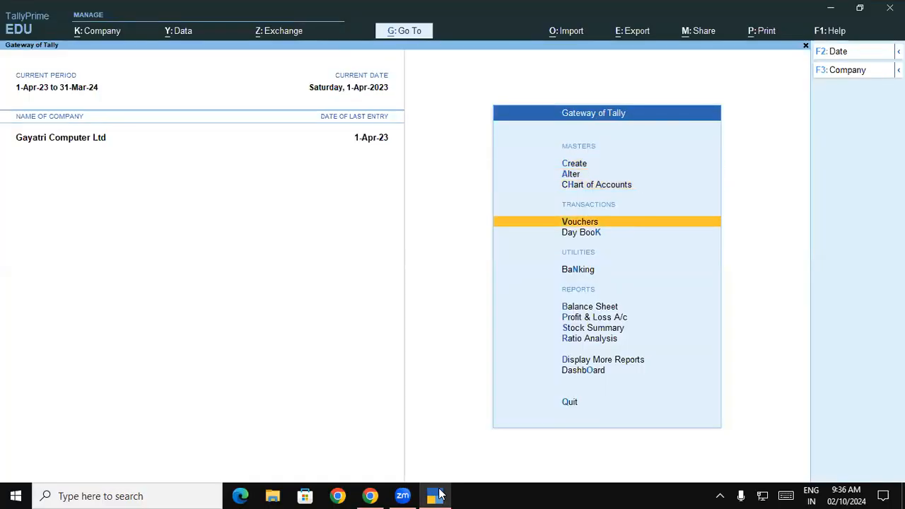
{"action": "key", "text": "Return"}
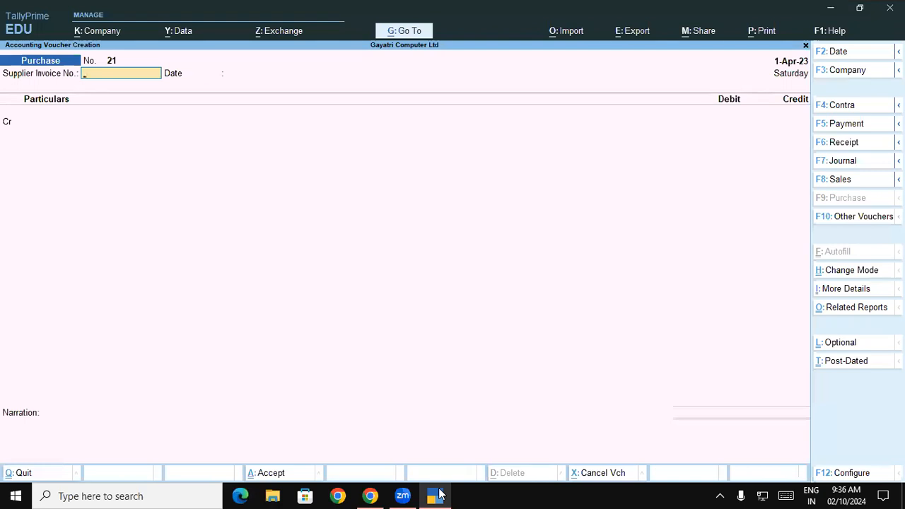
Change the voucher being entered from Purchase to the Sales B2B voucher type.
{"action": "left_click", "coordinate": [838, 179]}
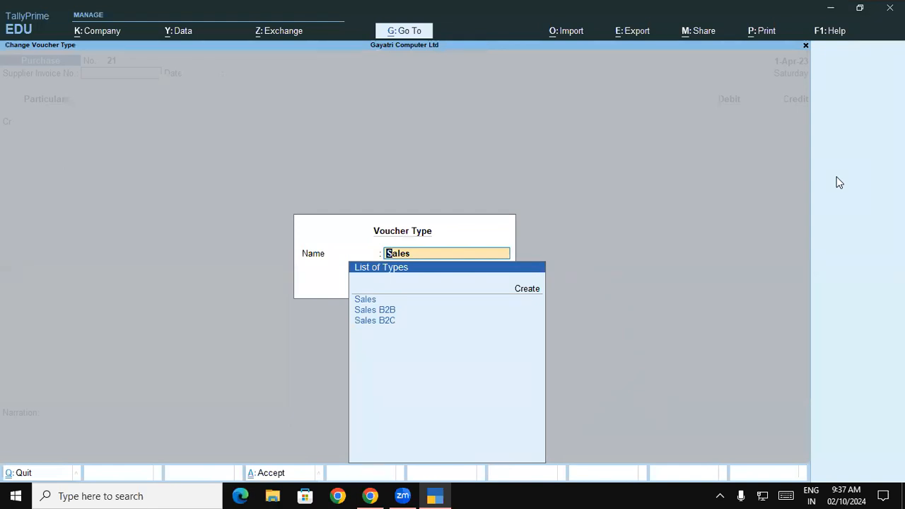
{"action": "key", "text": "Down"}
{"action": "key", "text": "Down"}
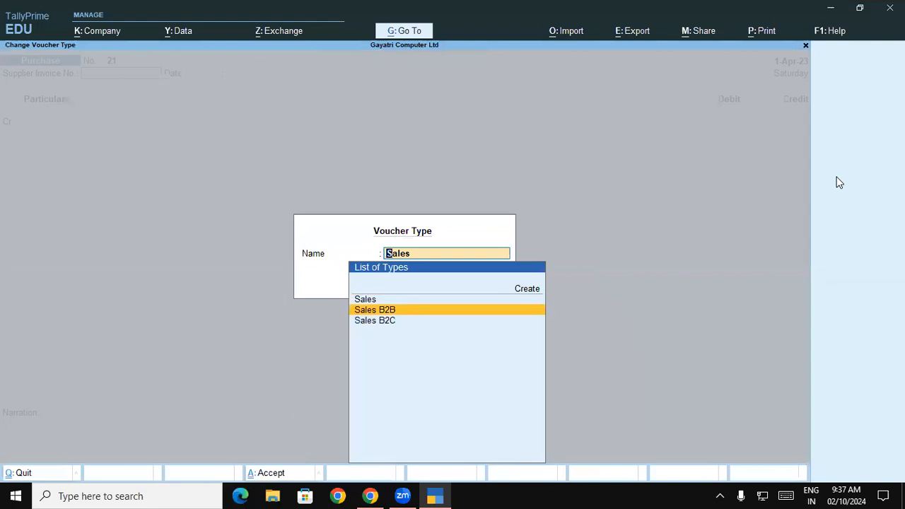
{"action": "key", "text": "Return"}
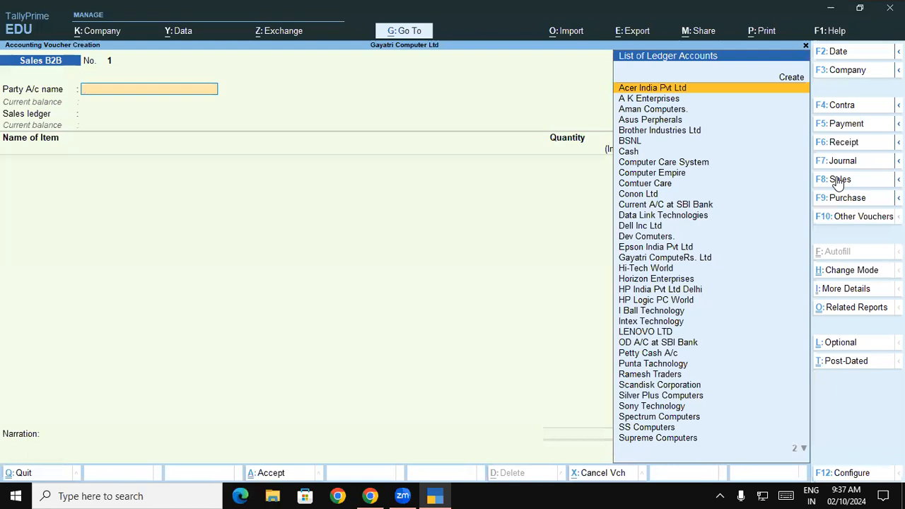
Choose Aman Computers. as the party account of the Sales B2B voucher.
{"action": "key", "text": "Down"}
{"action": "key", "text": "Down"}
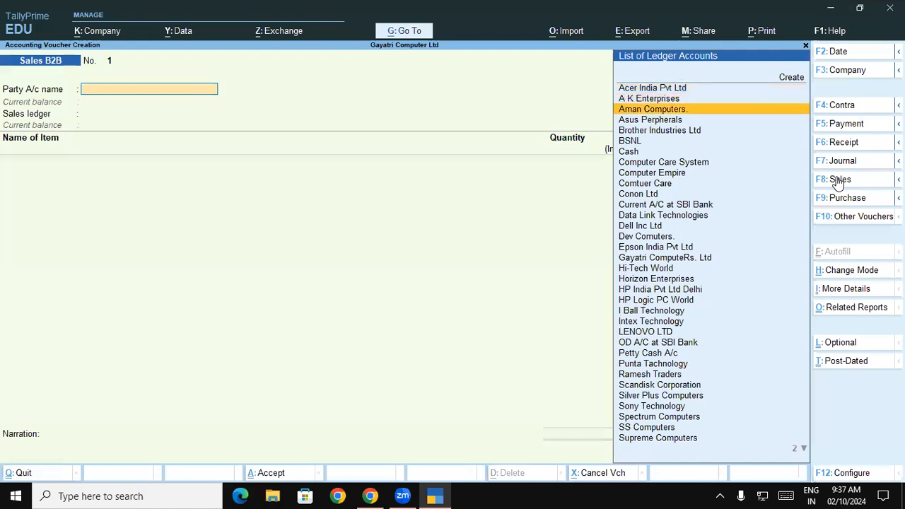
{"action": "key", "text": "Return"}
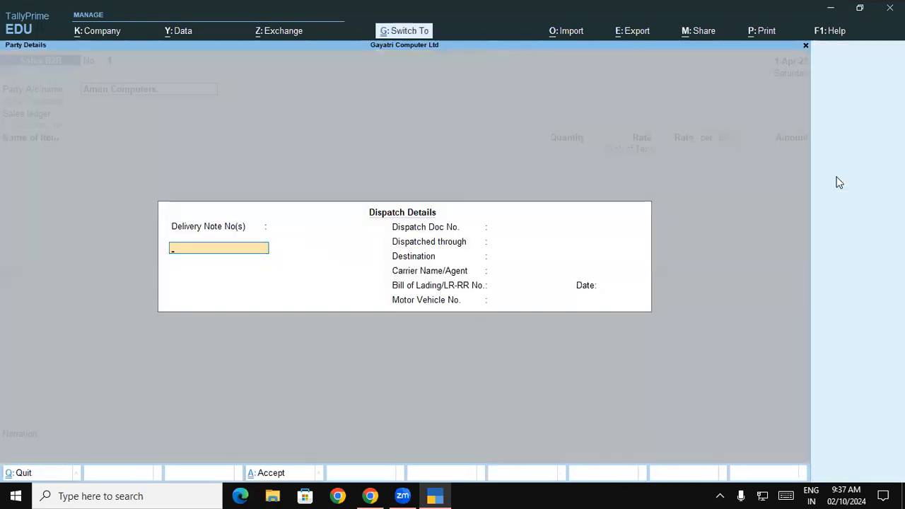
Accept the dispatch and party details, try Sales Inter-State as the sales ledger, and change it to Sales Local.
{"action": "key", "text": "ctrl+a"}
{"action": "key", "text": "ctrl+a"}
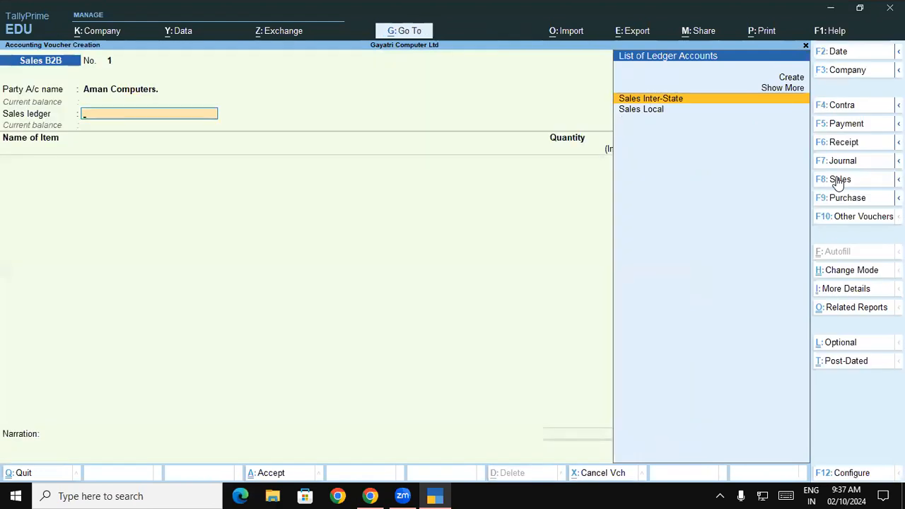
{"action": "key", "text": "Return"}
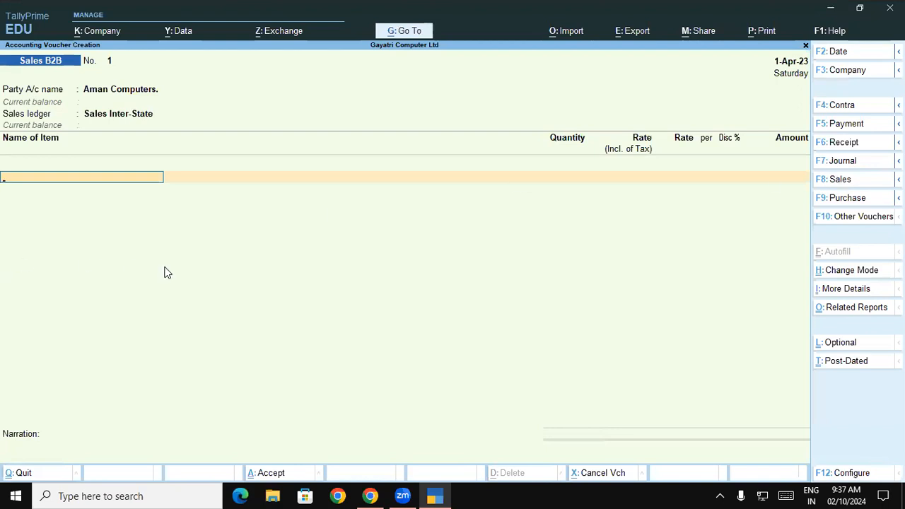
{"action": "key", "text": "BackSpace"}
{"action": "key", "text": "Down"}
{"action": "key", "text": "Return"}
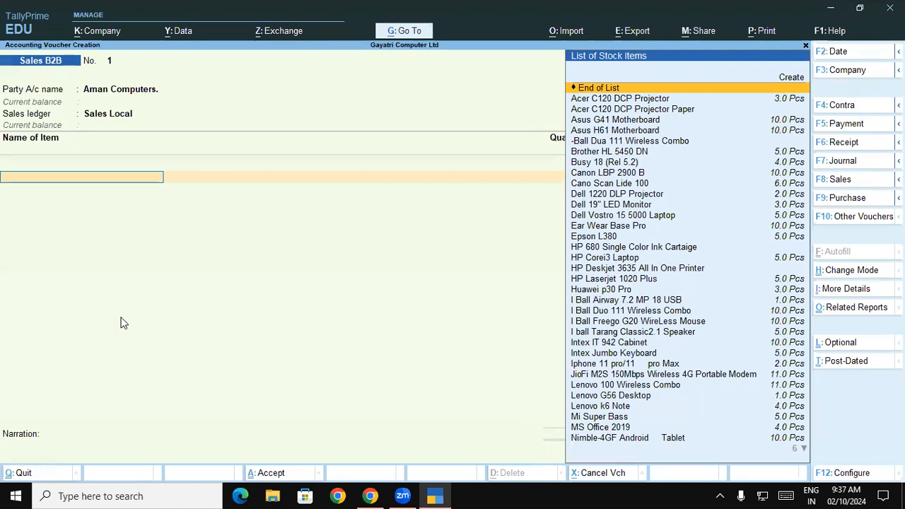
Switch to the course PDF in Chrome and read the Voucher Class paragraph, including the Auto-GST and Auto-Rounding examples.
{"action": "left_click", "coordinate": [370, 496]}
{"action": "scroll", "coordinate": [122, 185], "scroll_direction": "down", "scroll_amount": 4}
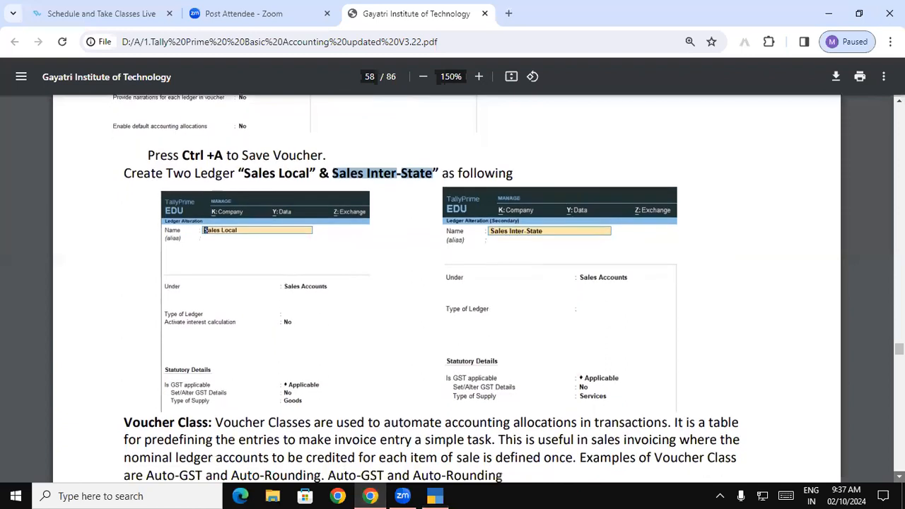
{"action": "left_click_drag", "start_coordinate": [121, 186], "coordinate": [209, 194]}
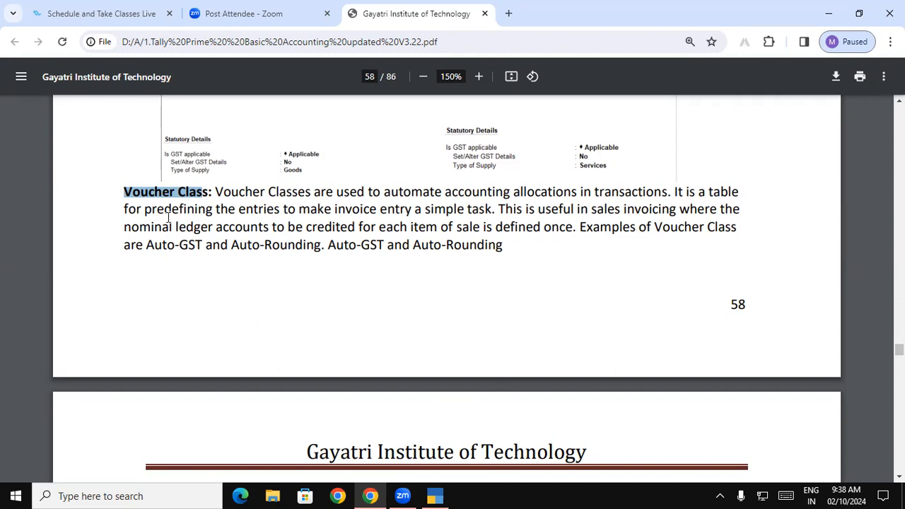
{"action": "left_click", "coordinate": [132, 191]}
{"action": "left_click_drag", "start_coordinate": [132, 192], "coordinate": [205, 186]}
{"action": "mouse_move", "coordinate": [205, 185]}
{"action": "left_mouse_down"}
{"action": "mouse_move", "coordinate": [197, 186]}
{"action": "mouse_move", "coordinate": [207, 188]}
{"action": "left_mouse_up"}
{"action": "left_click", "coordinate": [527, 222]}
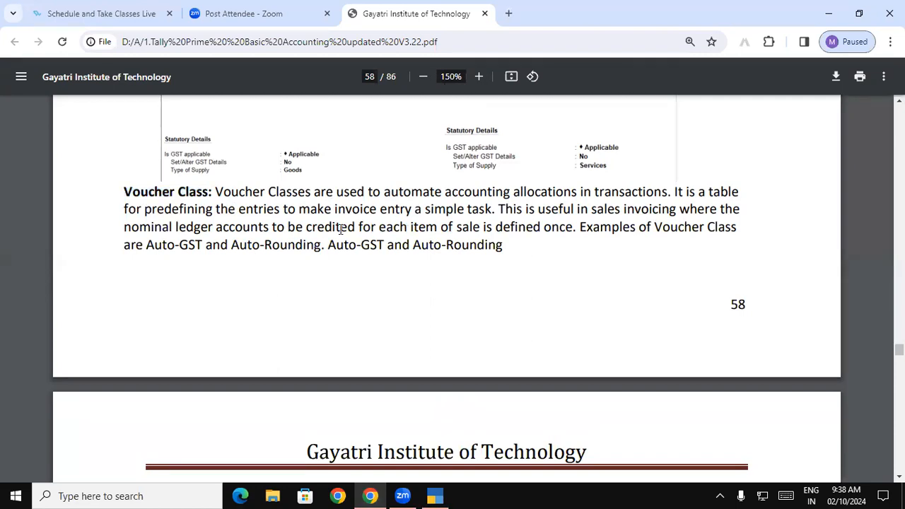
{"action": "left_click_drag", "start_coordinate": [505, 209], "coordinate": [604, 208]}
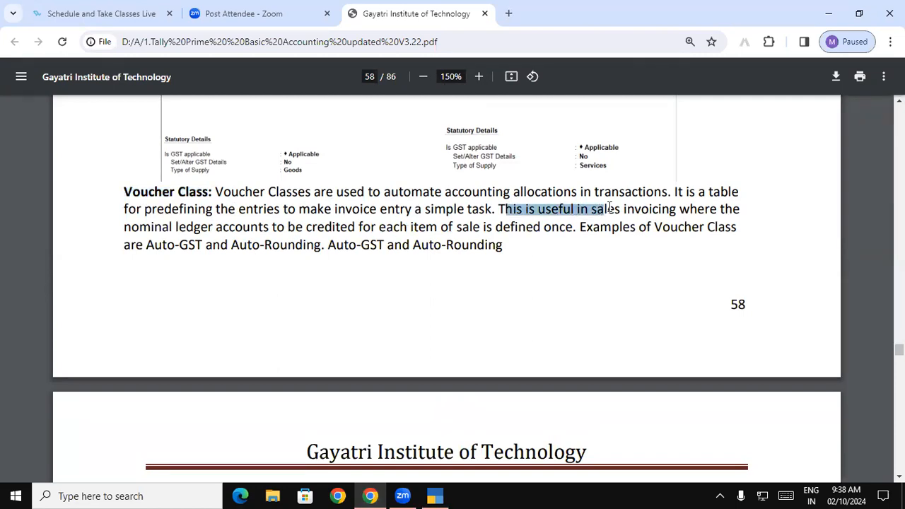
{"action": "left_click_drag", "start_coordinate": [125, 226], "coordinate": [578, 234]}
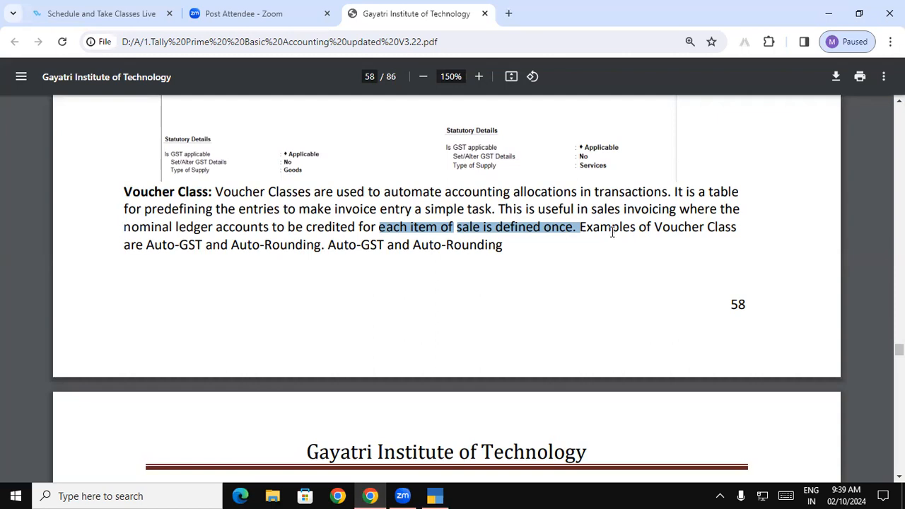
{"action": "left_click_drag", "start_coordinate": [125, 244], "coordinate": [200, 244]}
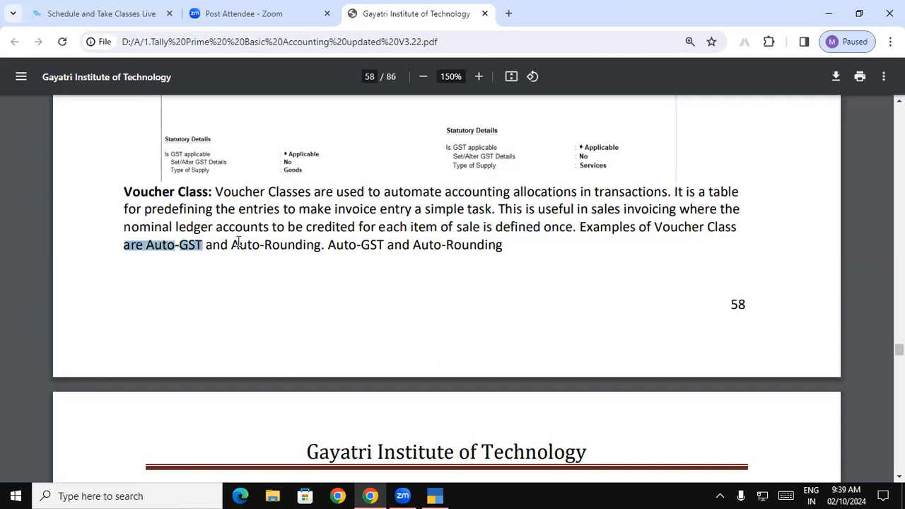
{"action": "left_click_drag", "start_coordinate": [231, 243], "coordinate": [312, 246]}
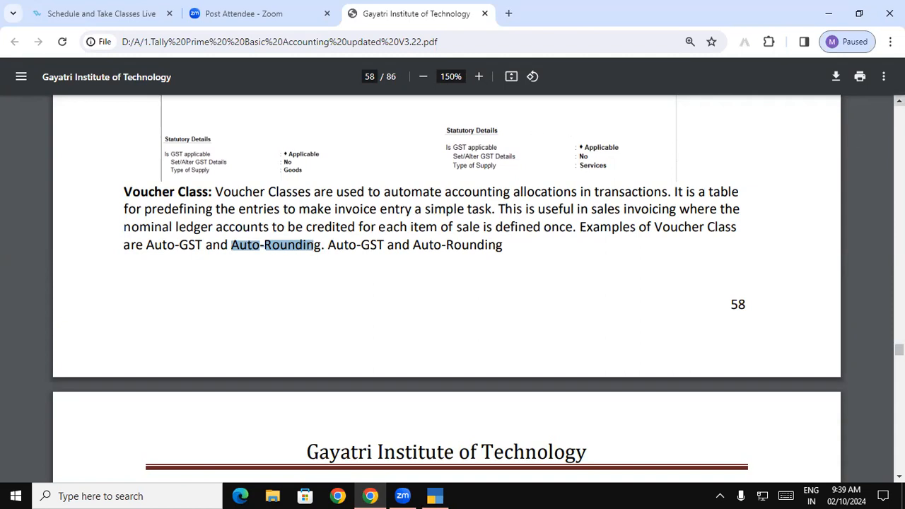
Review the Sale [B2C] voucher type section on page 58 of the course PDF.
{"action": "scroll", "coordinate": [446, 289], "scroll_direction": "up", "scroll_amount": 8}
{"action": "scroll", "coordinate": [231, 219], "scroll_direction": "up", "scroll_amount": 1}
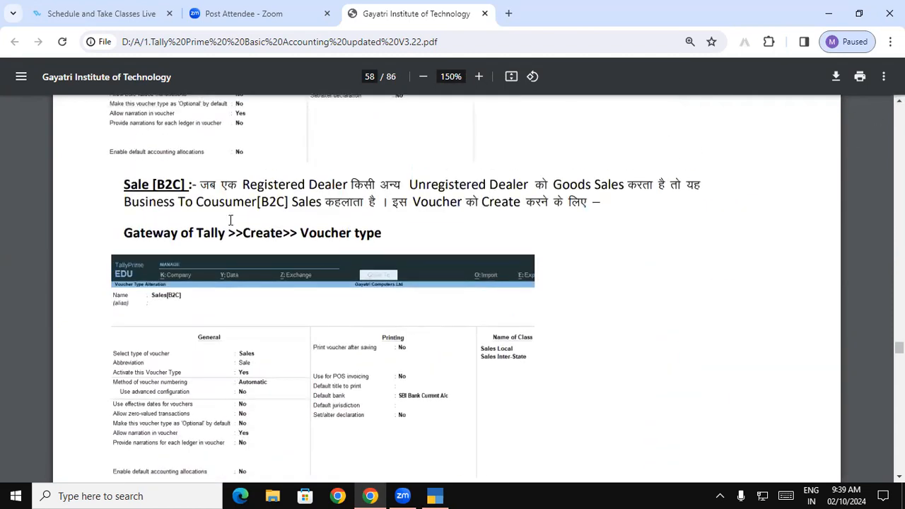
{"action": "double_click", "coordinate": [150, 182]}
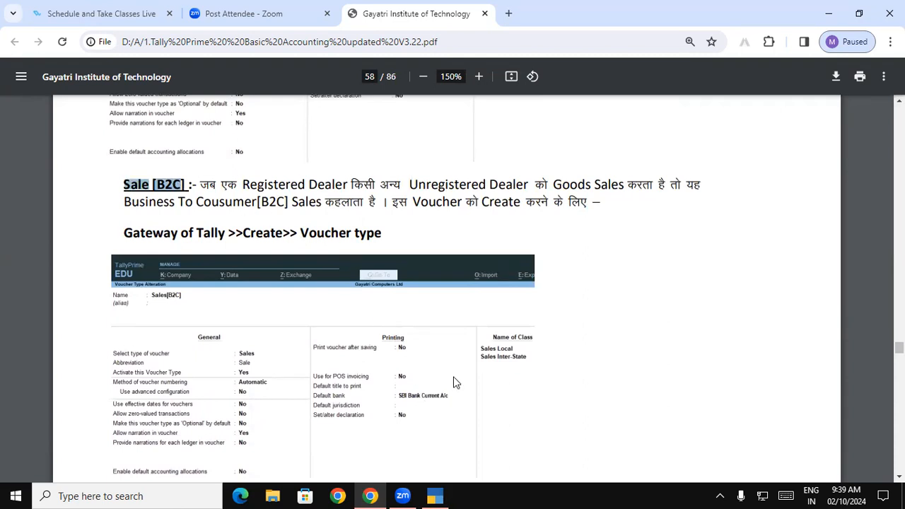
Switch to TallyPrime and open the creation form for a new voucher type from the Gateway of Tally.
{"action": "key", "text": "alt+Tab"}
{"action": "key", "text": "Up"}
{"action": "key", "text": "Up"}
{"action": "key", "text": "Up"}
{"action": "key", "text": "Return"}
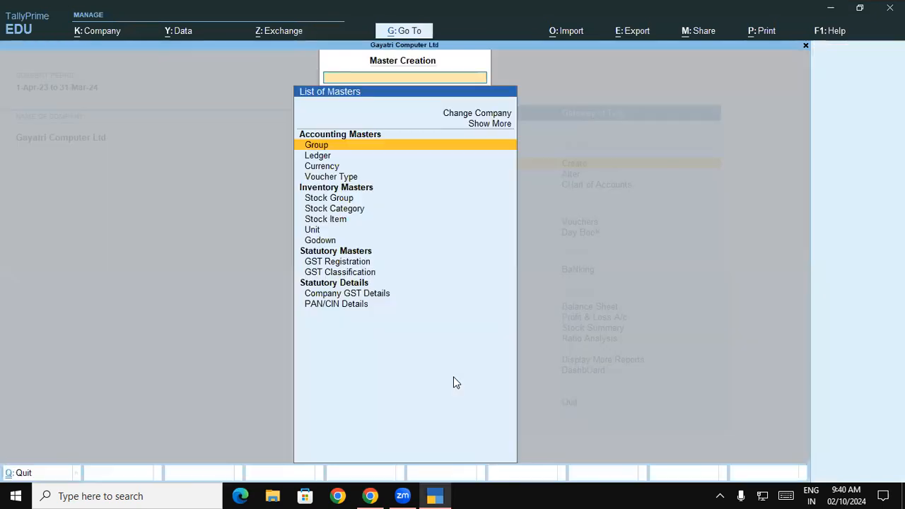
{"action": "key", "text": "Down"}
{"action": "key", "text": "Down"}
{"action": "key", "text": "Down"}
{"action": "key", "text": "Return"}
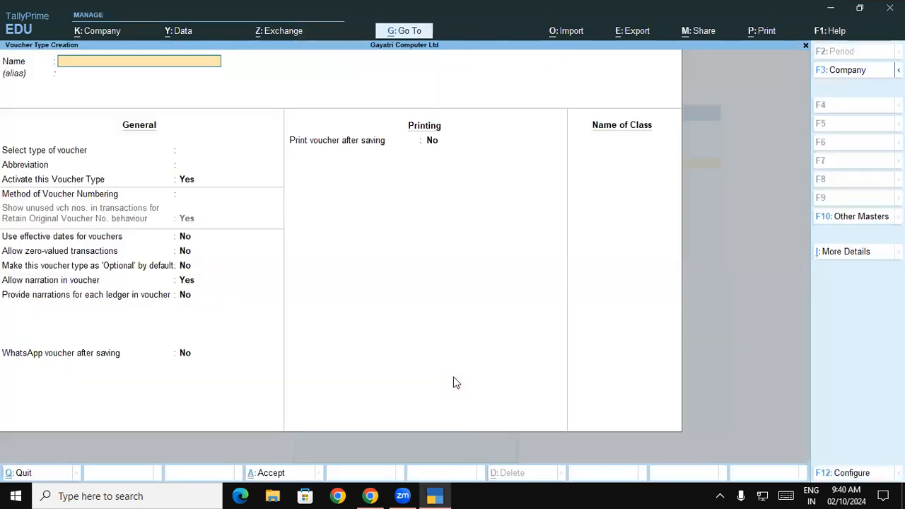
Try Sales B2B as the new voucher type's name and change it to Sales B2B1.
{"action": "type", "text": "Sales B2B"}
{"action": "key", "text": "Return"}
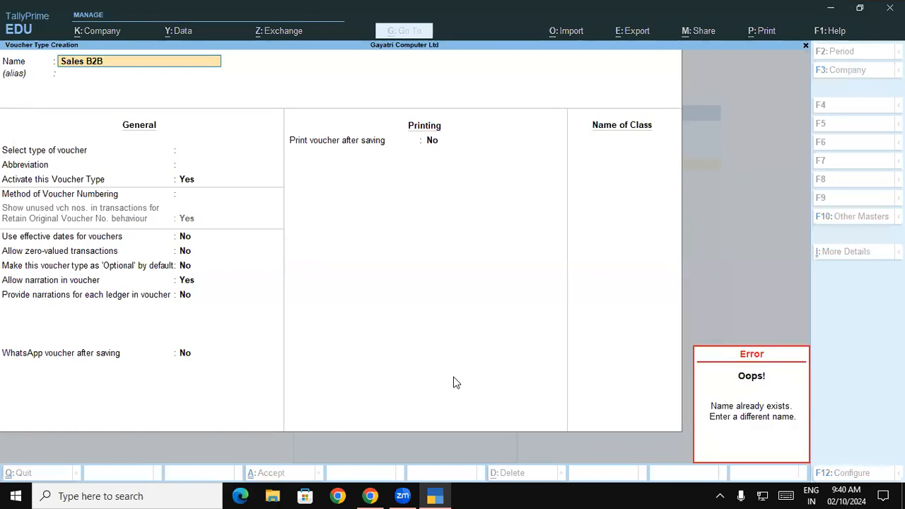
{"action": "key", "text": "Return"}
{"action": "type", "text": "1"}
{"action": "key", "text": "Return"}
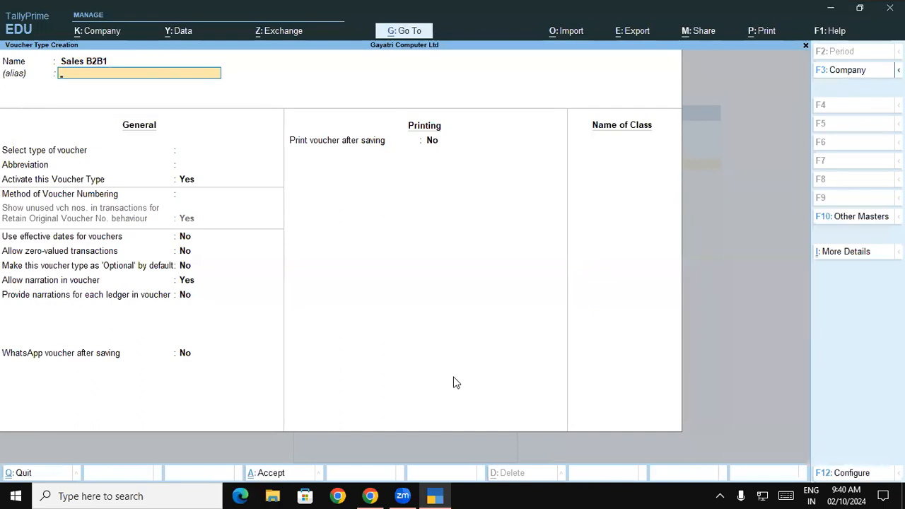
Base the voucher type on Sales, go through its default numbering settings, and quit the creation form without saving.
{"action": "key", "text": "Return"}
{"action": "type", "text": "Sa"}
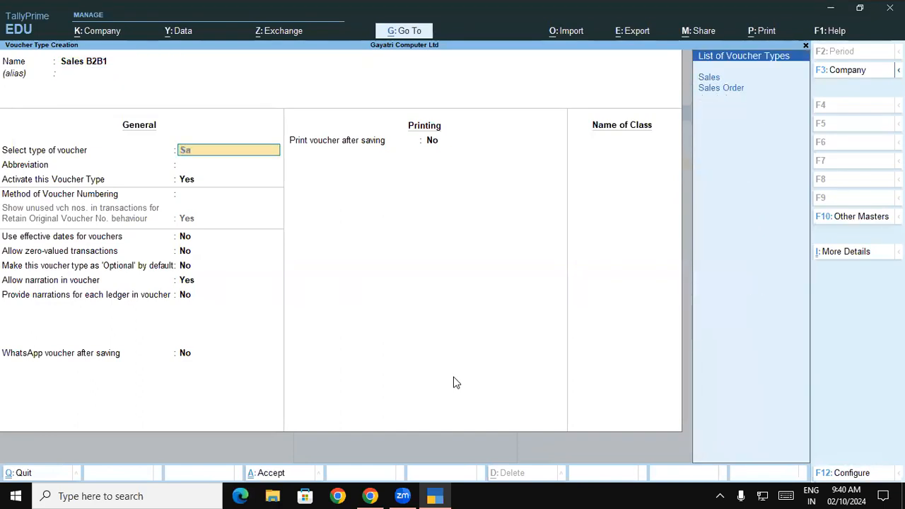
{"action": "key", "text": "Return"}
{"action": "key", "text": "Return"}
{"action": "key", "text": "Return"}
{"action": "key", "text": "Return"}
{"action": "key", "text": "Return"}
{"action": "key", "text": "Return"}
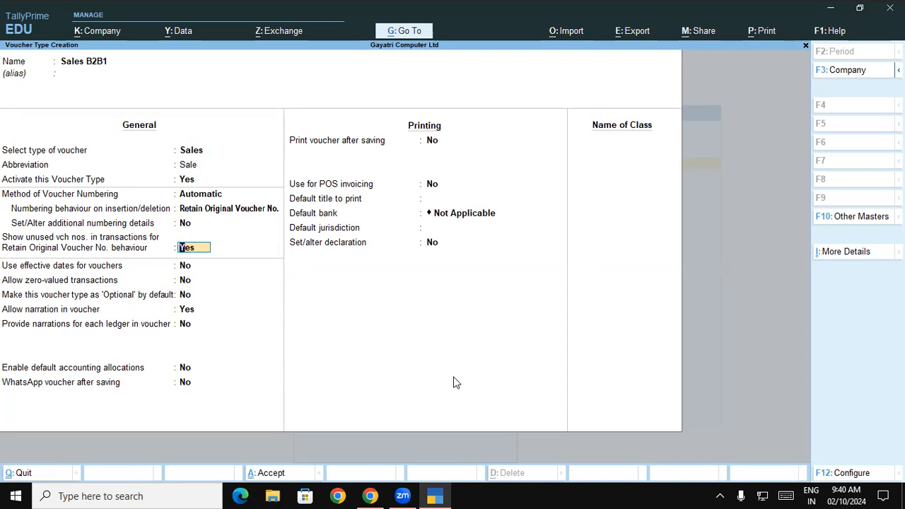
{"action": "key", "text": "BackSpace"}
{"action": "key", "text": "Escape"}
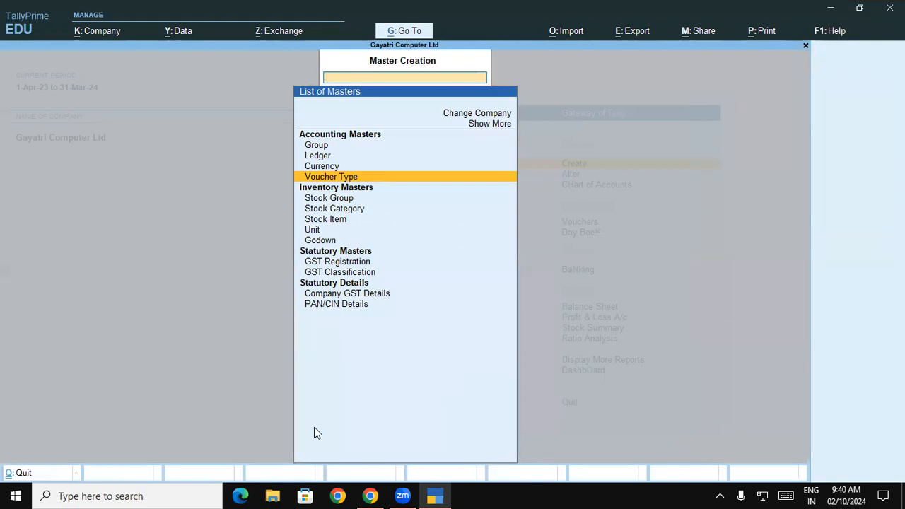
Switch to the course PDF and read the path for altering the Sales [B2B] voucher type on page 59.
{"action": "left_click", "coordinate": [368, 495]}
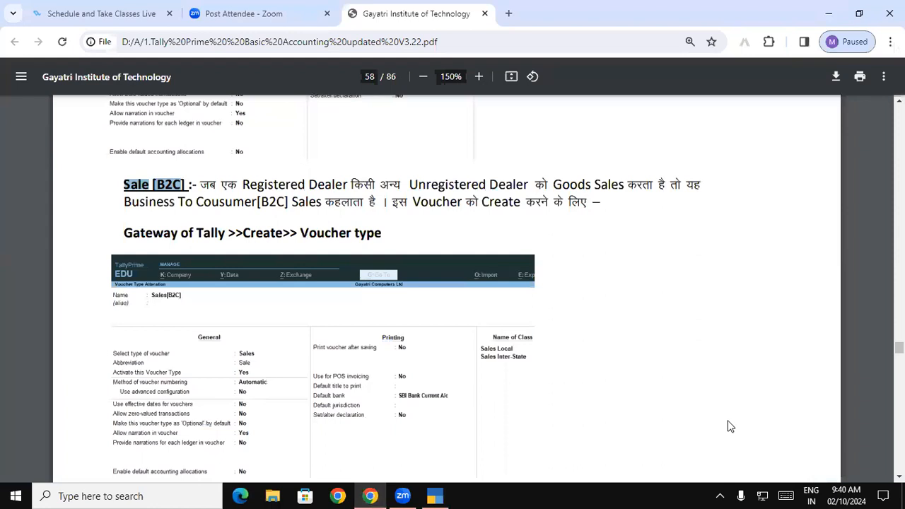
{"action": "scroll", "coordinate": [447, 286], "scroll_direction": "down", "scroll_amount": 10}
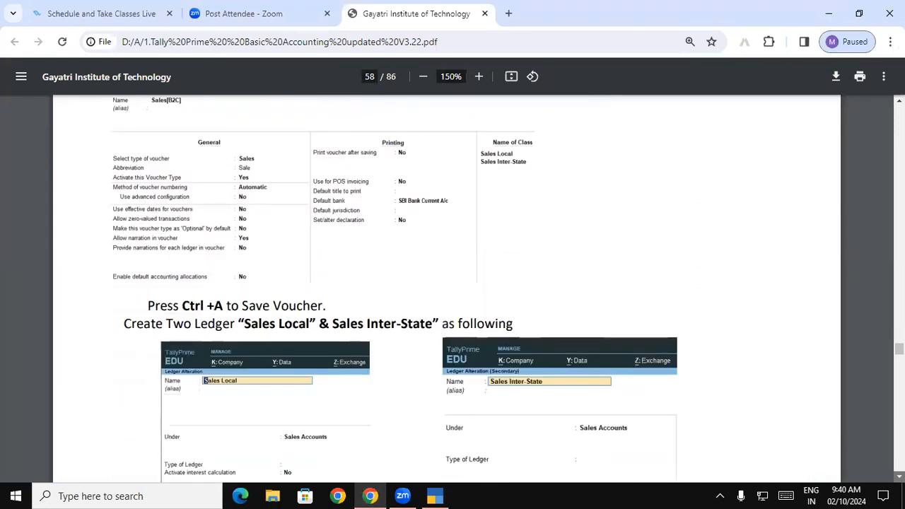
{"action": "scroll", "coordinate": [447, 286], "scroll_direction": "down", "scroll_amount": 3}
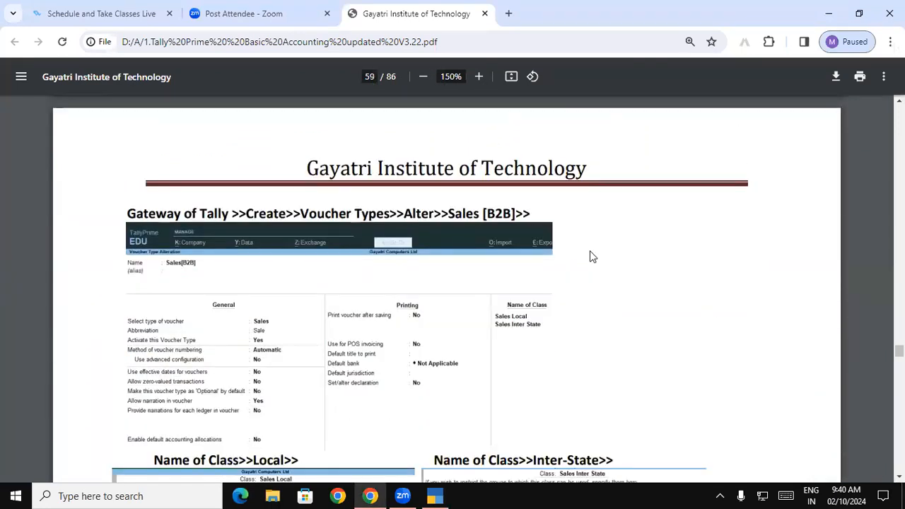
{"action": "left_click_drag", "start_coordinate": [126, 213], "coordinate": [294, 214]}
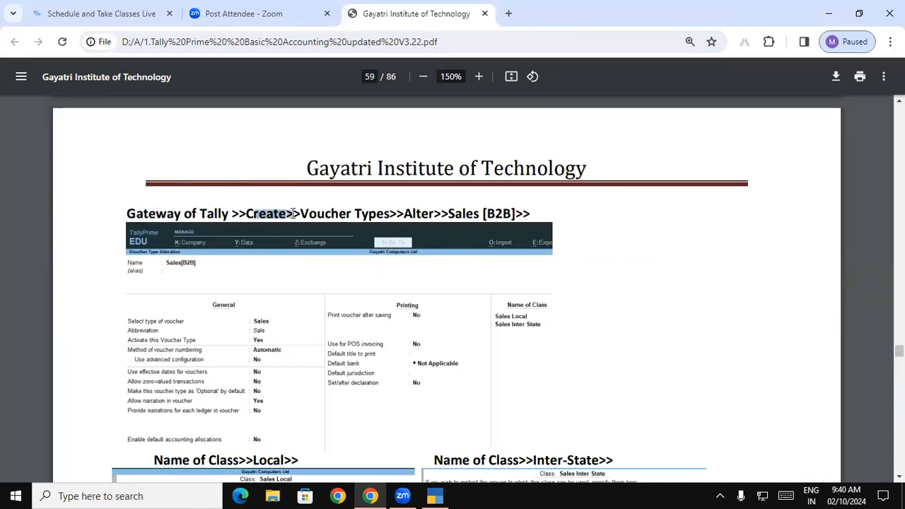
{"action": "left_click", "coordinate": [273, 213]}
{"action": "left_click_drag", "start_coordinate": [127, 213], "coordinate": [336, 212]}
{"action": "left_click_drag", "start_coordinate": [403, 214], "coordinate": [427, 213]}
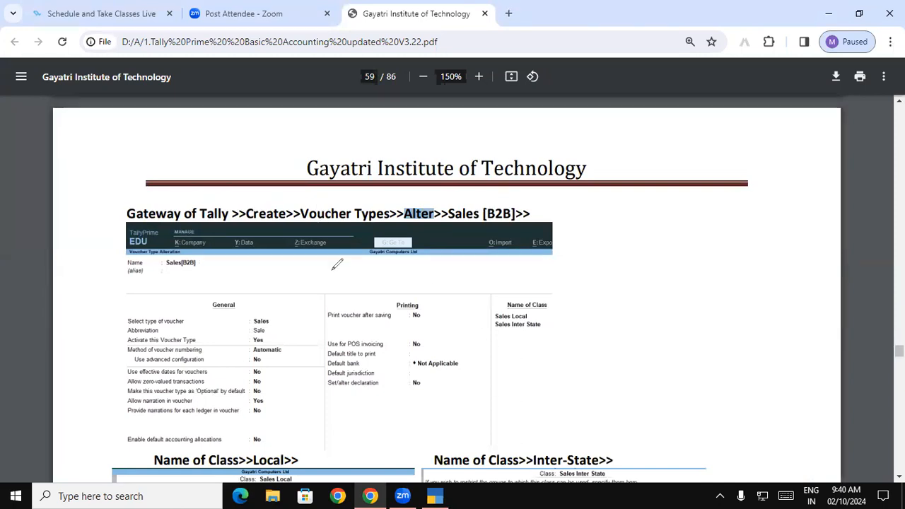
Strike out Create in the PDF's alteration path in red and handwrite "GOT Alter + Voucher" above it.
{"action": "left_click_drag", "start_coordinate": [246, 218], "coordinate": [286, 216]}
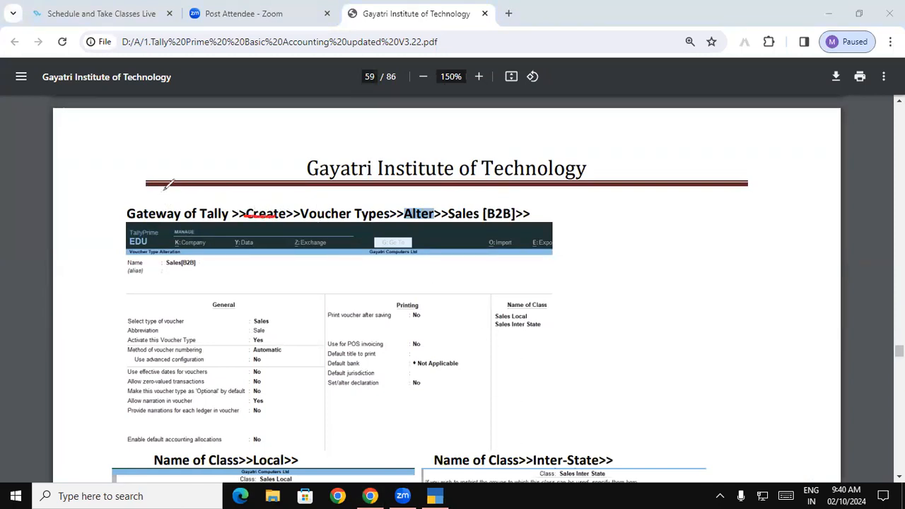
{"action": "mouse_move", "coordinate": [157, 186]}
{"action": "left_mouse_down"}
{"action": "mouse_move", "coordinate": [161, 206]}
{"action": "mouse_move", "coordinate": [191, 181]}
{"action": "mouse_move", "coordinate": [221, 185]}
{"action": "mouse_move", "coordinate": [206, 204]}
{"action": "left_mouse_up"}
{"action": "mouse_move", "coordinate": [277, 200]}
{"action": "left_mouse_down"}
{"action": "mouse_move", "coordinate": [291, 172]}
{"action": "mouse_move", "coordinate": [277, 191]}
{"action": "mouse_move", "coordinate": [287, 185]}
{"action": "left_mouse_up"}
{"action": "left_click_drag", "start_coordinate": [301, 174], "coordinate": [301, 202]}
{"action": "left_click_drag", "start_coordinate": [335, 165], "coordinate": [327, 199]}
{"action": "mouse_move", "coordinate": [318, 186]}
{"action": "left_mouse_down"}
{"action": "mouse_move", "coordinate": [340, 179]}
{"action": "mouse_move", "coordinate": [350, 188]}
{"action": "mouse_move", "coordinate": [359, 175]}
{"action": "mouse_move", "coordinate": [403, 205]}
{"action": "mouse_move", "coordinate": [415, 191]}
{"action": "mouse_move", "coordinate": [436, 202]}
{"action": "left_mouse_up"}
{"action": "mouse_move", "coordinate": [437, 201]}
{"action": "left_mouse_down"}
{"action": "mouse_move", "coordinate": [447, 184]}
{"action": "mouse_move", "coordinate": [453, 197]}
{"action": "mouse_move", "coordinate": [472, 185]}
{"action": "mouse_move", "coordinate": [513, 190]}
{"action": "mouse_move", "coordinate": [537, 171]}
{"action": "mouse_move", "coordinate": [564, 188]}
{"action": "mouse_move", "coordinate": [584, 183]}
{"action": "left_mouse_up"}
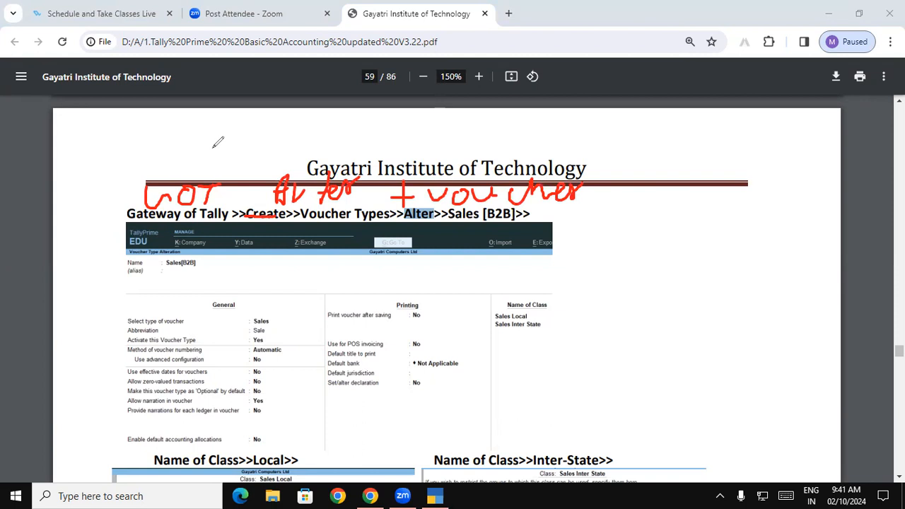
Handwrite the larger red note "GOT => Alter + Voucher Type" across the PDF's voucher type illustration.
{"action": "mouse_move", "coordinate": [137, 343]}
{"action": "left_mouse_down"}
{"action": "mouse_move", "coordinate": [133, 369]}
{"action": "mouse_move", "coordinate": [150, 369]}
{"action": "left_mouse_up"}
{"action": "mouse_move", "coordinate": [162, 355]}
{"action": "left_mouse_down"}
{"action": "mouse_move", "coordinate": [175, 356]}
{"action": "mouse_move", "coordinate": [161, 357]}
{"action": "left_mouse_up"}
{"action": "mouse_move", "coordinate": [175, 347]}
{"action": "left_mouse_down"}
{"action": "mouse_move", "coordinate": [194, 345]}
{"action": "mouse_move", "coordinate": [184, 364]}
{"action": "mouse_move", "coordinate": [234, 357]}
{"action": "left_mouse_up"}
{"action": "left_click_drag", "start_coordinate": [187, 368], "coordinate": [239, 367]}
{"action": "mouse_move", "coordinate": [223, 351]}
{"action": "left_mouse_down"}
{"action": "mouse_move", "coordinate": [223, 377]}
{"action": "mouse_move", "coordinate": [278, 362]}
{"action": "mouse_move", "coordinate": [287, 371]}
{"action": "mouse_move", "coordinate": [285, 359]}
{"action": "left_mouse_up"}
{"action": "mouse_move", "coordinate": [300, 344]}
{"action": "left_mouse_down"}
{"action": "mouse_move", "coordinate": [302, 372]}
{"action": "mouse_move", "coordinate": [317, 373]}
{"action": "left_mouse_up"}
{"action": "mouse_move", "coordinate": [306, 358]}
{"action": "left_mouse_down"}
{"action": "mouse_move", "coordinate": [327, 355]}
{"action": "mouse_move", "coordinate": [346, 372]}
{"action": "left_mouse_up"}
{"action": "mouse_move", "coordinate": [351, 352]}
{"action": "left_mouse_down"}
{"action": "mouse_move", "coordinate": [351, 369]}
{"action": "mouse_move", "coordinate": [366, 356]}
{"action": "left_mouse_up"}
{"action": "left_click_drag", "start_coordinate": [419, 345], "coordinate": [419, 377]}
{"action": "mouse_move", "coordinate": [395, 359]}
{"action": "left_mouse_down"}
{"action": "mouse_move", "coordinate": [482, 345]}
{"action": "mouse_move", "coordinate": [556, 364]}
{"action": "left_mouse_up"}
{"action": "mouse_move", "coordinate": [562, 339]}
{"action": "left_mouse_down"}
{"action": "mouse_move", "coordinate": [563, 366]}
{"action": "mouse_move", "coordinate": [584, 366]}
{"action": "left_mouse_up"}
{"action": "mouse_move", "coordinate": [588, 357]}
{"action": "left_mouse_down"}
{"action": "mouse_move", "coordinate": [604, 353]}
{"action": "mouse_move", "coordinate": [612, 369]}
{"action": "left_mouse_up"}
{"action": "mouse_move", "coordinate": [609, 352]}
{"action": "left_mouse_down"}
{"action": "mouse_move", "coordinate": [623, 362]}
{"action": "mouse_move", "coordinate": [645, 344]}
{"action": "left_mouse_up"}
{"action": "mouse_move", "coordinate": [643, 339]}
{"action": "left_mouse_down"}
{"action": "mouse_move", "coordinate": [667, 336]}
{"action": "mouse_move", "coordinate": [654, 375]}
{"action": "left_mouse_up"}
{"action": "mouse_move", "coordinate": [660, 349]}
{"action": "left_mouse_down"}
{"action": "mouse_move", "coordinate": [675, 361]}
{"action": "mouse_move", "coordinate": [671, 388]}
{"action": "left_mouse_up"}
{"action": "left_click_drag", "start_coordinate": [694, 342], "coordinate": [696, 377]}
{"action": "mouse_move", "coordinate": [699, 353]}
{"action": "left_mouse_down"}
{"action": "mouse_move", "coordinate": [709, 368]}
{"action": "mouse_move", "coordinate": [737, 367]}
{"action": "left_mouse_up"}
Add ">> Sales B2B" in red handwriting below the Alter + Voucher Type note.
{"action": "mouse_move", "coordinate": [182, 402]}
{"action": "left_mouse_down"}
{"action": "mouse_move", "coordinate": [217, 408]}
{"action": "mouse_move", "coordinate": [216, 423]}
{"action": "left_mouse_up"}
{"action": "mouse_move", "coordinate": [217, 399]}
{"action": "left_mouse_down"}
{"action": "mouse_move", "coordinate": [247, 414]}
{"action": "mouse_move", "coordinate": [233, 428]}
{"action": "left_mouse_up"}
{"action": "mouse_move", "coordinate": [287, 393]}
{"action": "left_mouse_down"}
{"action": "mouse_move", "coordinate": [273, 412]}
{"action": "mouse_move", "coordinate": [294, 427]}
{"action": "left_mouse_up"}
{"action": "mouse_move", "coordinate": [296, 415]}
{"action": "left_mouse_down"}
{"action": "mouse_move", "coordinate": [313, 407]}
{"action": "mouse_move", "coordinate": [318, 420]}
{"action": "left_mouse_up"}
{"action": "mouse_move", "coordinate": [332, 391]}
{"action": "left_mouse_down"}
{"action": "mouse_move", "coordinate": [326, 421]}
{"action": "mouse_move", "coordinate": [345, 406]}
{"action": "left_mouse_up"}
{"action": "left_click_drag", "start_coordinate": [342, 406], "coordinate": [362, 419]}
{"action": "mouse_move", "coordinate": [406, 393]}
{"action": "left_mouse_down"}
{"action": "mouse_move", "coordinate": [405, 421]}
{"action": "mouse_move", "coordinate": [470, 407]}
{"action": "mouse_move", "coordinate": [470, 418]}
{"action": "left_mouse_up"}
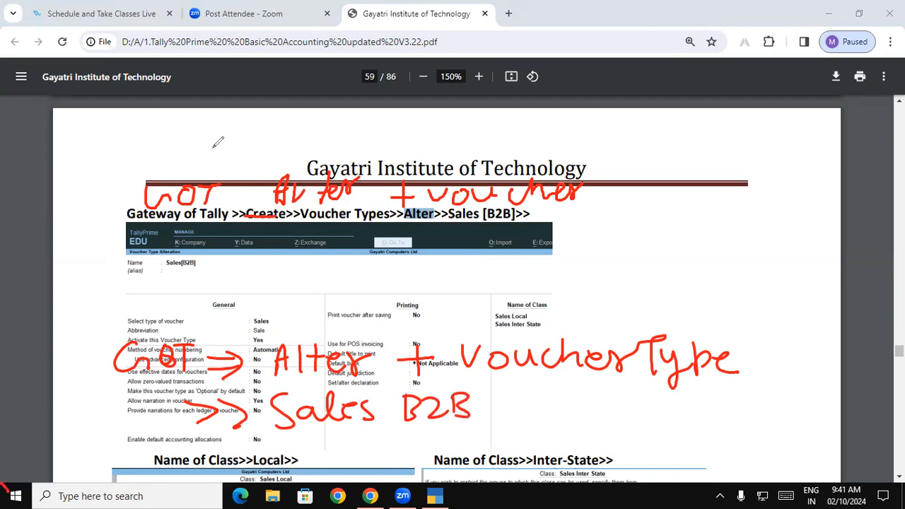
Mark GOT, Alter, Voucher Type and Sales B2B with red lines, and clear all annotations from the page.
{"action": "left_click_drag", "start_coordinate": [113, 329], "coordinate": [194, 329]}
{"action": "left_click_drag", "start_coordinate": [275, 327], "coordinate": [356, 326]}
{"action": "left_click_drag", "start_coordinate": [461, 338], "coordinate": [652, 325]}
{"action": "left_click_drag", "start_coordinate": [278, 434], "coordinate": [438, 425]}
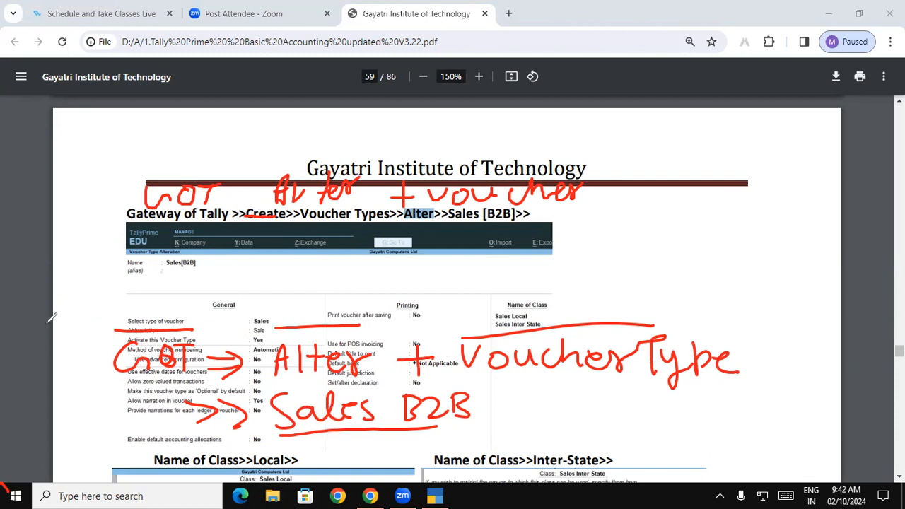
{"action": "left_click", "coordinate": [60, 364]}
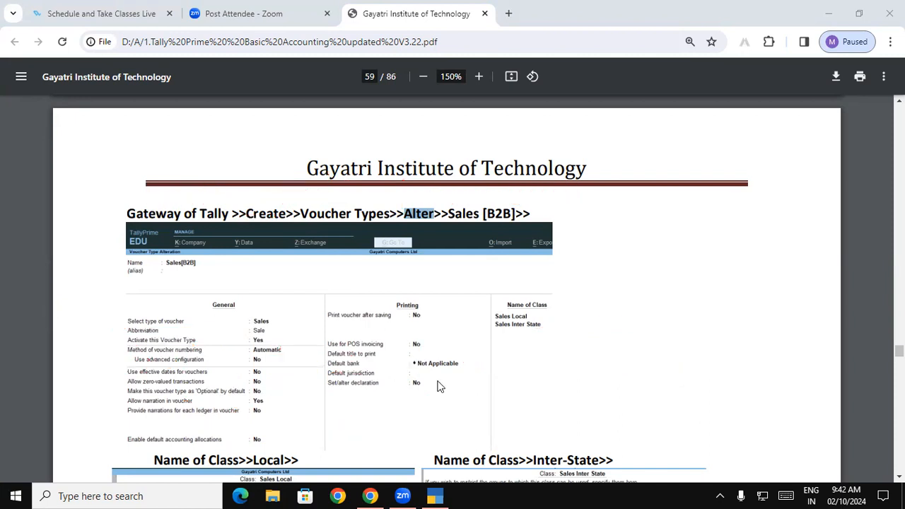
Switch to TallyPrime, leave master creation and open the list of voucher types for alteration from the Gateway of Tally.
{"action": "left_click", "coordinate": [433, 495]}
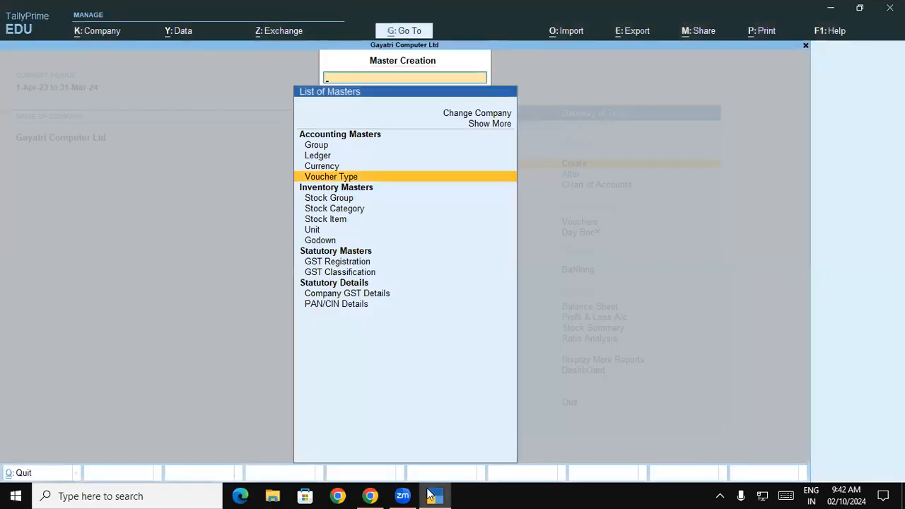
{"action": "key", "text": "Escape"}
{"action": "key", "text": "Escape"}
{"action": "key", "text": "Escape"}
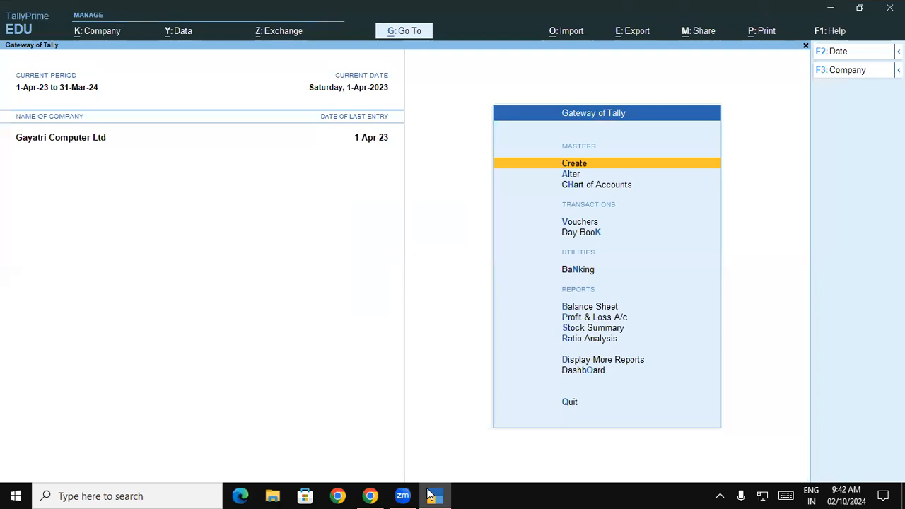
{"action": "key", "text": "Down"}
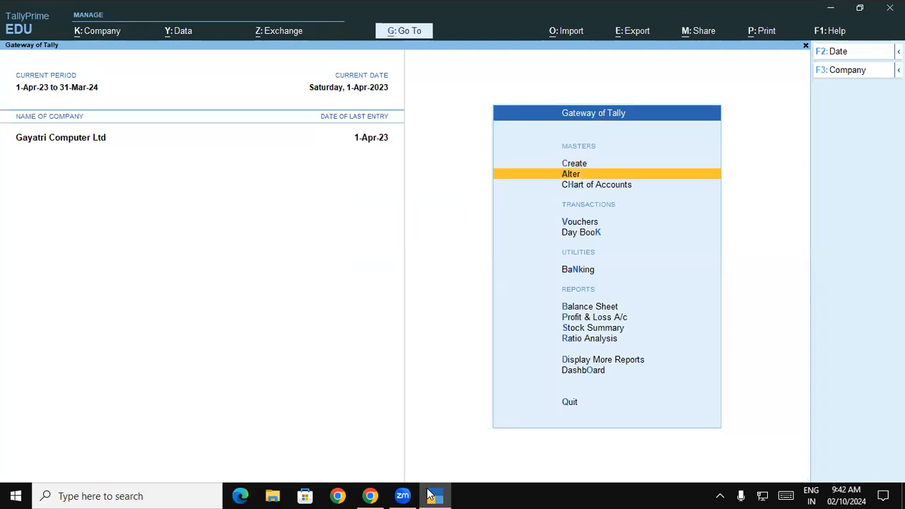
{"action": "key", "text": "Return"}
{"action": "key", "text": "Down"}
{"action": "key", "text": "Down"}
{"action": "key", "text": "Down"}
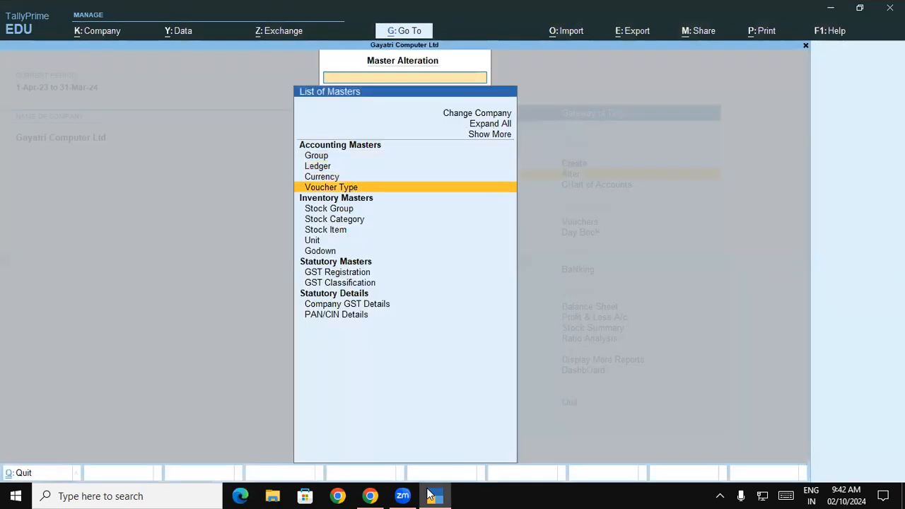
{"action": "key", "text": "Return"}
Open the Sales B2B voucher type for alteration, keeping its name and Sales voucher type.
{"action": "key", "text": "Down"}
{"action": "key", "text": "Down"}
{"action": "key", "text": "Down"}
{"action": "key", "text": "Down"}
{"action": "key", "text": "Down"}
{"action": "key", "text": "Down"}
{"action": "key", "text": "Down"}
{"action": "key", "text": "Down"}
{"action": "key", "text": "Down"}
{"action": "key", "text": "Down"}
{"action": "key", "text": "Down"}
{"action": "key", "text": "Down"}
{"action": "key", "text": "Down"}
{"action": "key", "text": "Down"}
{"action": "key", "text": "Down"}
{"action": "key", "text": "Down"}
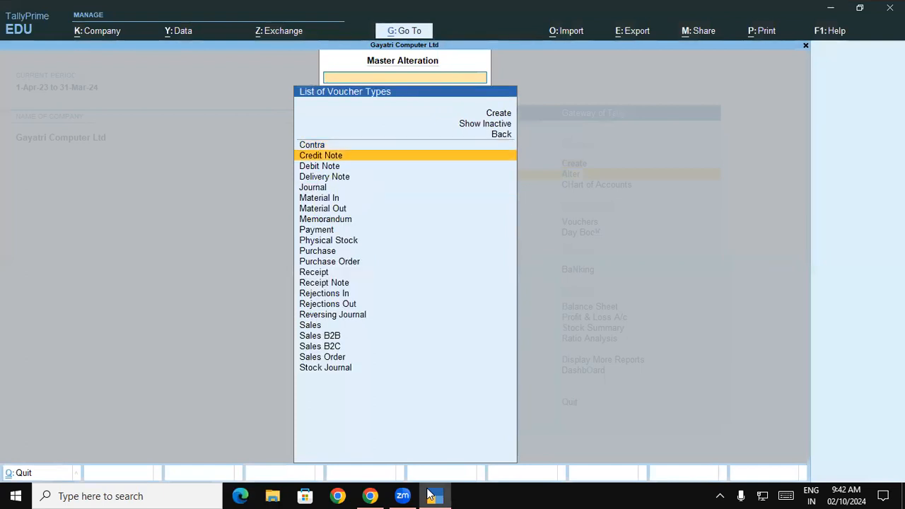
{"action": "key", "text": "Down"}
{"action": "key", "text": "Down"}
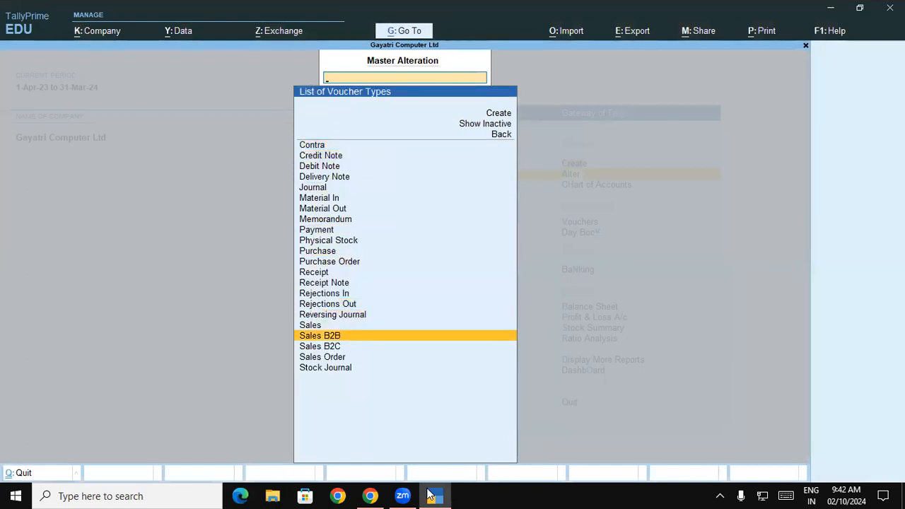
{"action": "key", "text": "Return"}
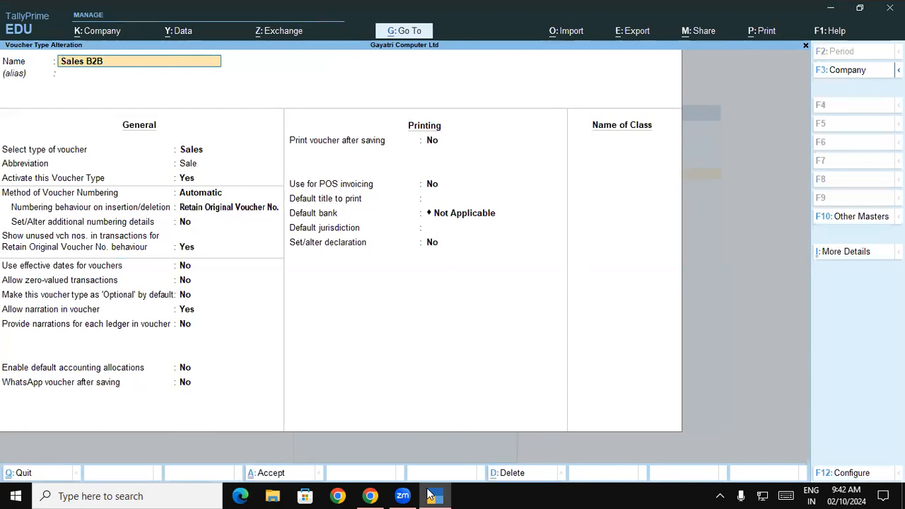
{"action": "key", "text": "Return"}
{"action": "key", "text": "Return"}
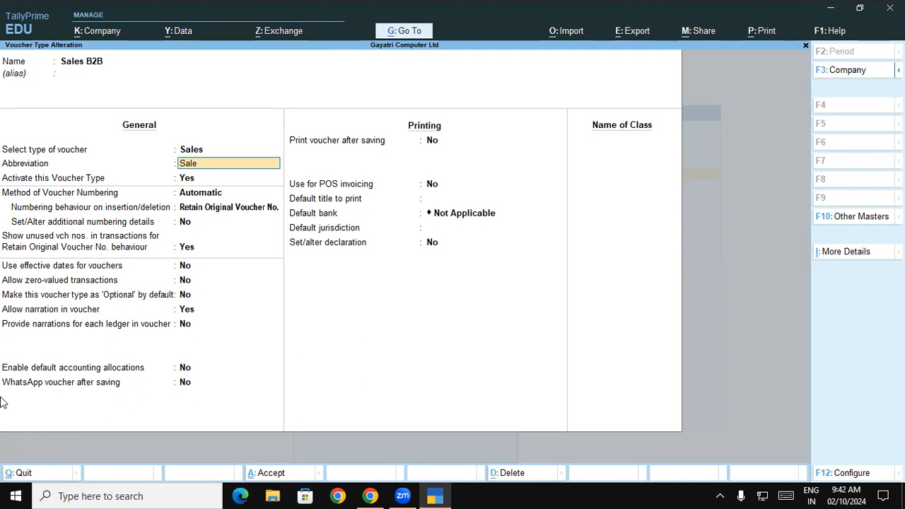
Switch to the course PDF in Chrome and examine the Sales [B2B] class names and class setup illustrations on page 59.
{"action": "left_click", "coordinate": [370, 496]}
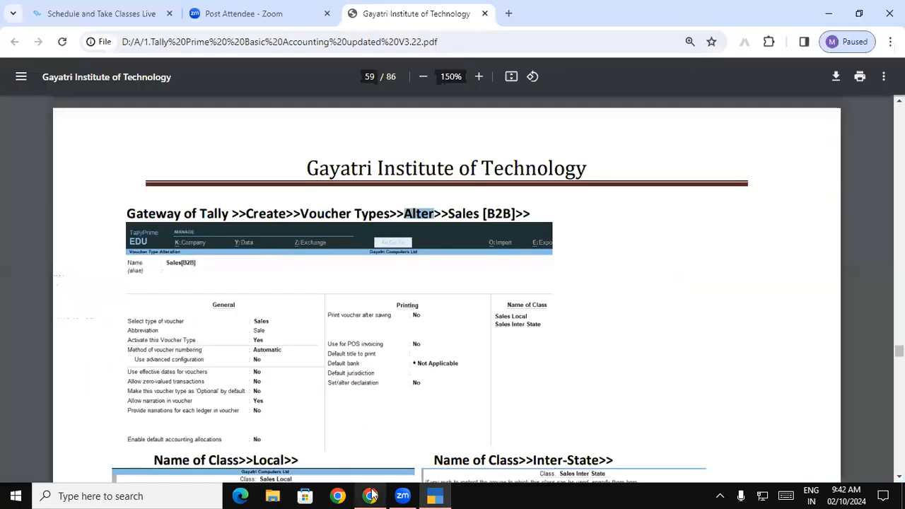
{"action": "scroll", "coordinate": [521, 356], "scroll_direction": "up", "scroll_amount": 1}
{"action": "scroll", "coordinate": [189, 212], "scroll_direction": "down", "scroll_amount": 2}
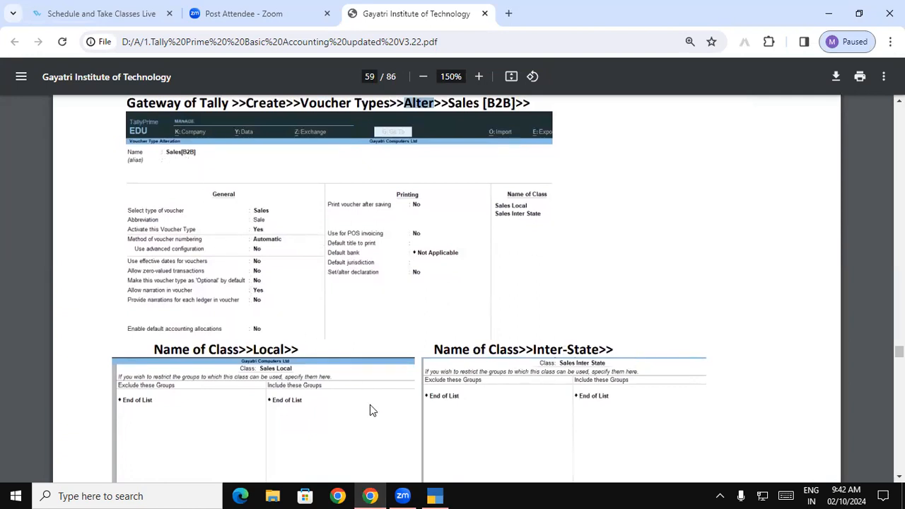
Switch back to TallyPrime and add a class named Sales Local to Sales B2B, keeping the general and printing settings.
{"action": "key", "text": "alt+Tab"}
{"action": "key", "text": "Return"}
{"action": "key", "text": "Return"}
{"action": "key", "text": "Return"}
{"action": "key", "text": "Return"}
{"action": "key", "text": "Return"}
{"action": "key", "text": "Return"}
{"action": "key", "text": "Return"}
{"action": "key", "text": "Return"}
{"action": "key", "text": "Return"}
{"action": "key", "text": "Return"}
{"action": "key", "text": "Return"}
{"action": "key", "text": "Return"}
{"action": "key", "text": "Return"}
{"action": "key", "text": "Return"}
{"action": "key", "text": "Return"}
{"action": "key", "text": "Return"}
{"action": "key", "text": "Return"}
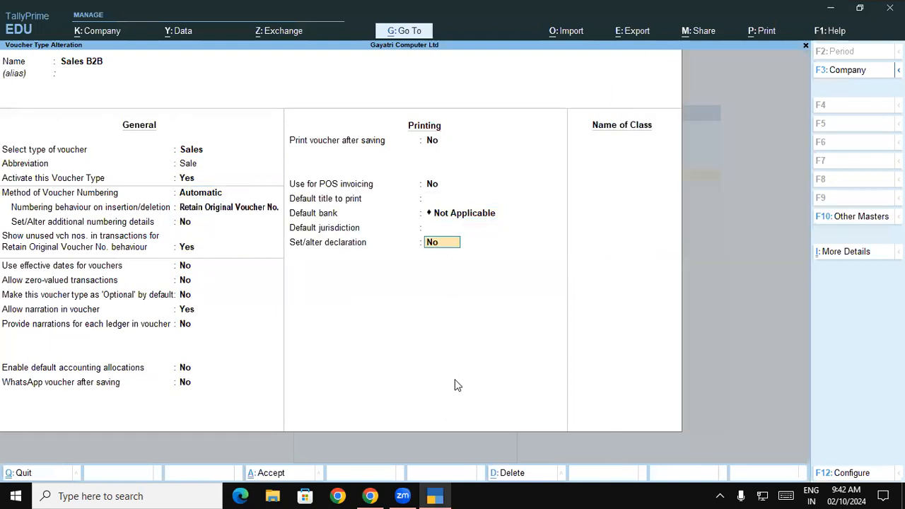
{"action": "key", "text": "Return"}
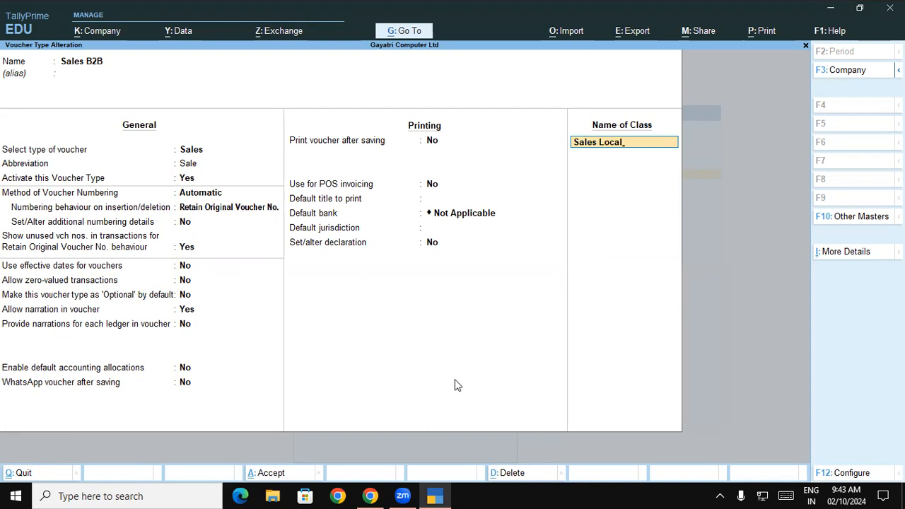
{"action": "key", "text": "Return"}
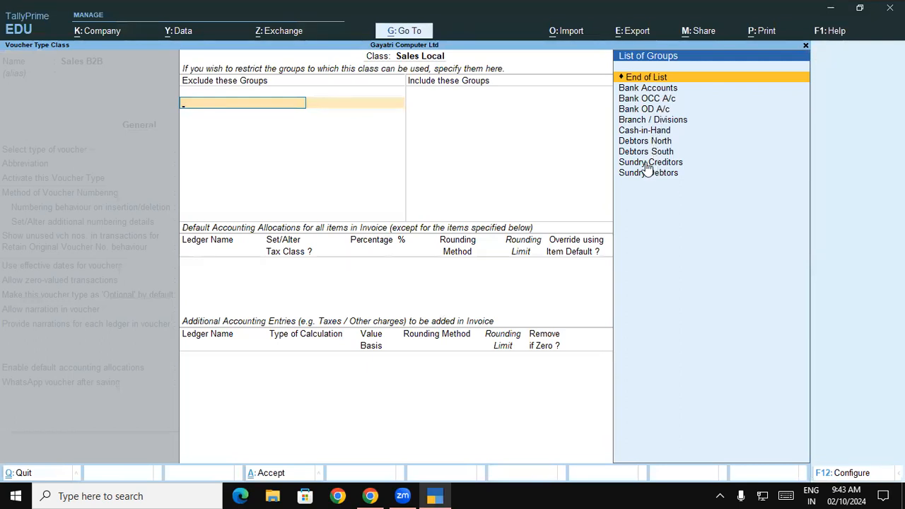
Leave the Sales Local class without group restrictions and allocate all its items to the Sales Local ledger at 100%.
{"action": "key", "text": "Return"}
{"action": "key", "text": "Return"}
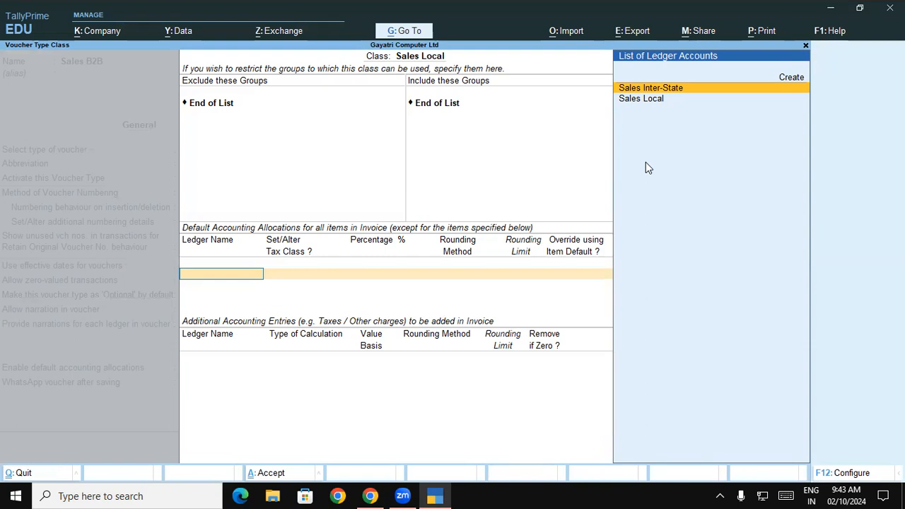
{"action": "key", "text": "Down"}
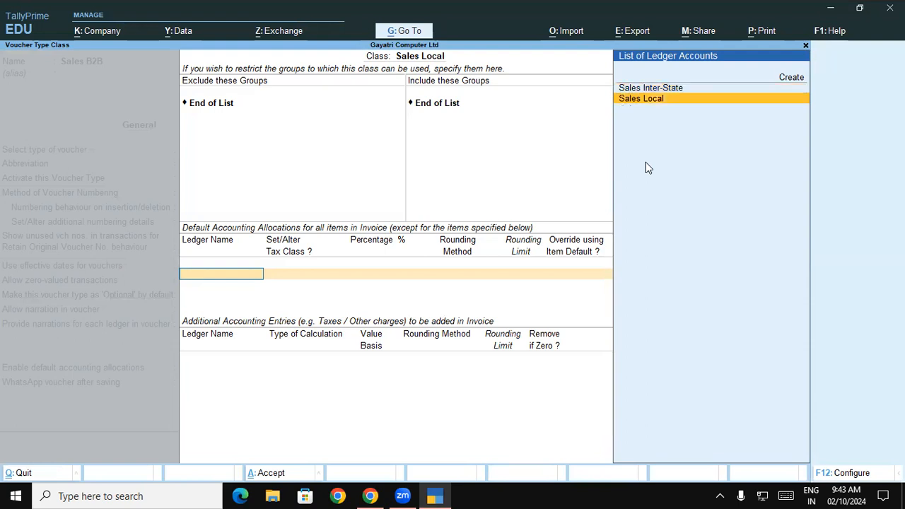
{"action": "key", "text": "Return"}
{"action": "key", "text": "Return"}
{"action": "key", "text": "Return"}
{"action": "key", "text": "Return"}
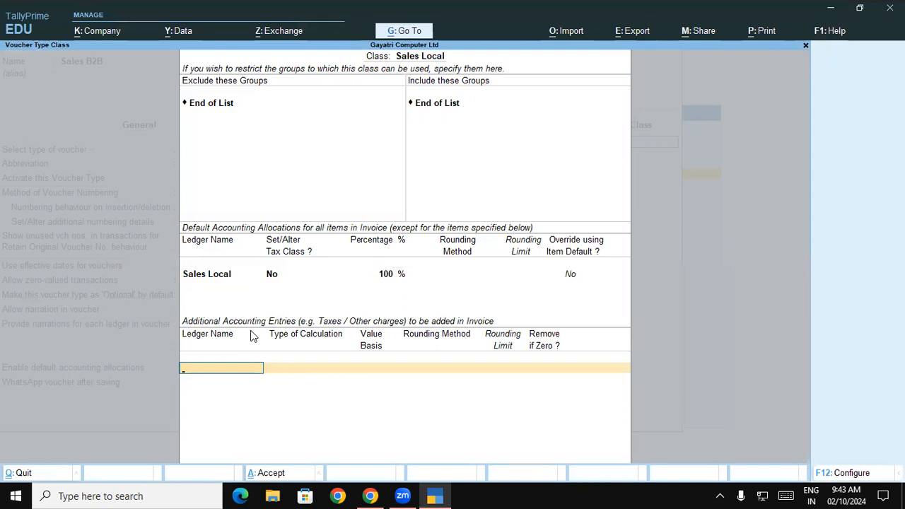
Add the Central Tax and State Tax ledgers as additional accounting entries of the Sales Local class, removed if zero.
{"action": "type", "text": "Ce"}
{"action": "key", "text": "Return"}
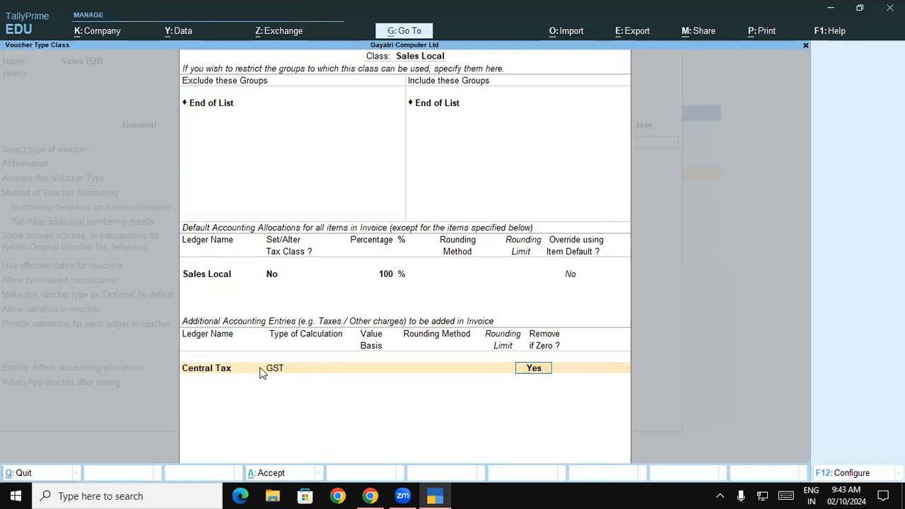
{"action": "key", "text": "Return"}
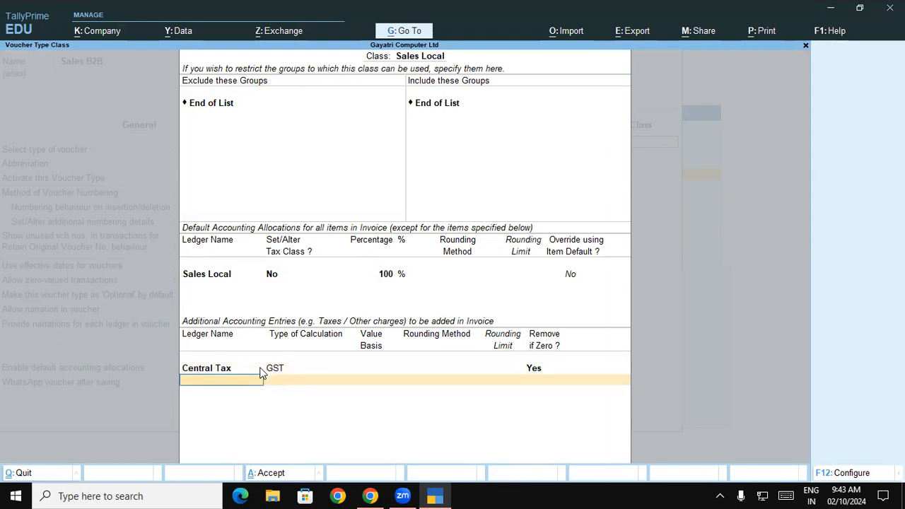
{"action": "type", "text": "St"}
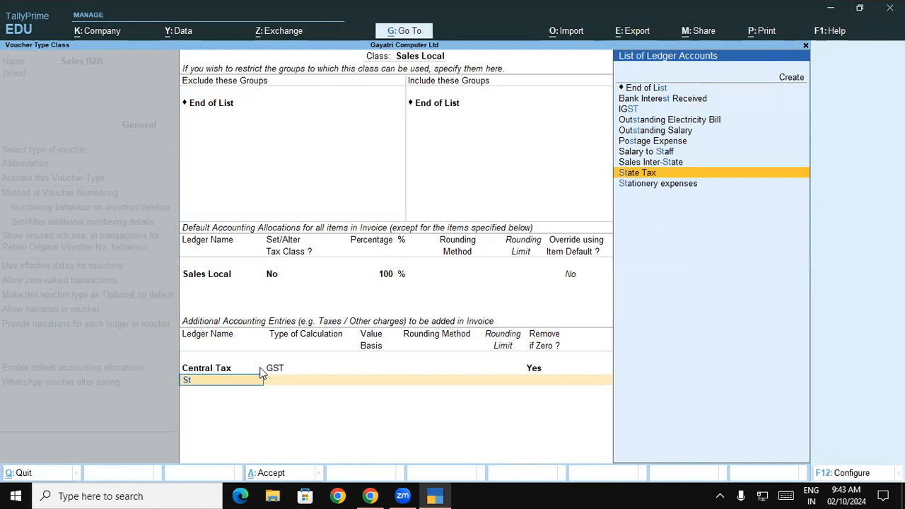
{"action": "key", "text": "Return"}
{"action": "key", "text": "Return"}
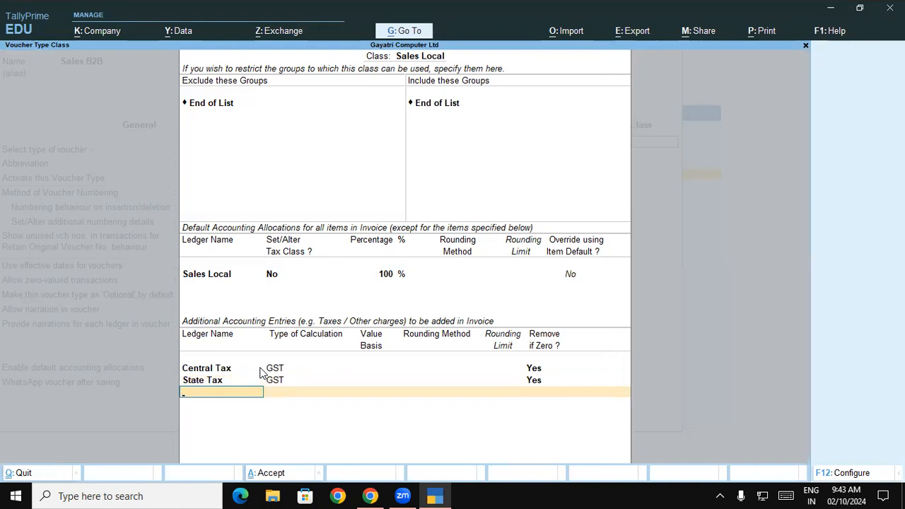
Add the Round of ledger with As Total Amount Rounding, Normal Rounding and limit 1, and accept the Sales Local class.
{"action": "type", "text": "Ro"}
{"action": "key", "text": "Return"}
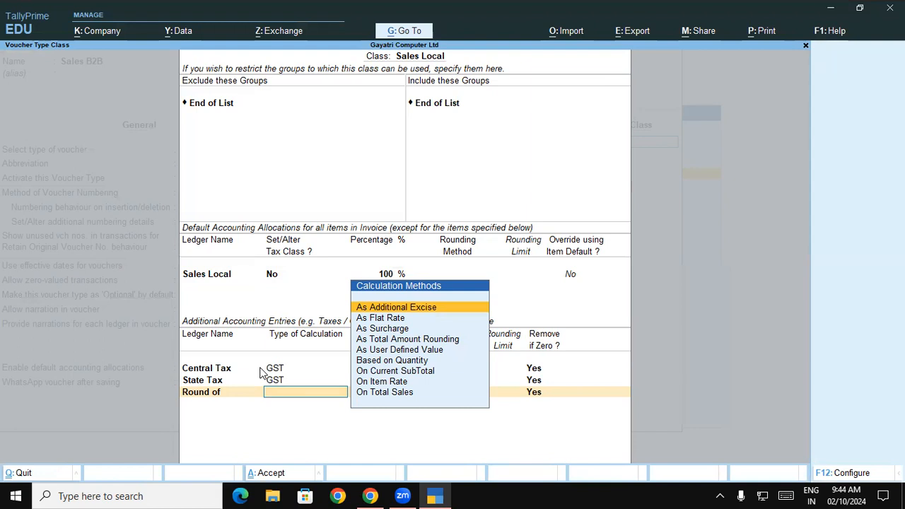
{"action": "left_click", "coordinate": [367, 339]}
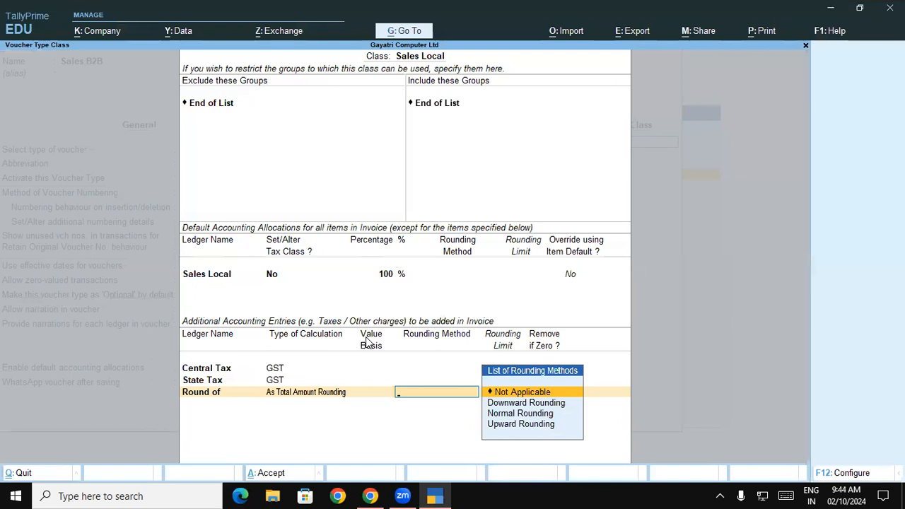
{"action": "key", "text": "Down"}
{"action": "key", "text": "Down"}
{"action": "key", "text": "Return"}
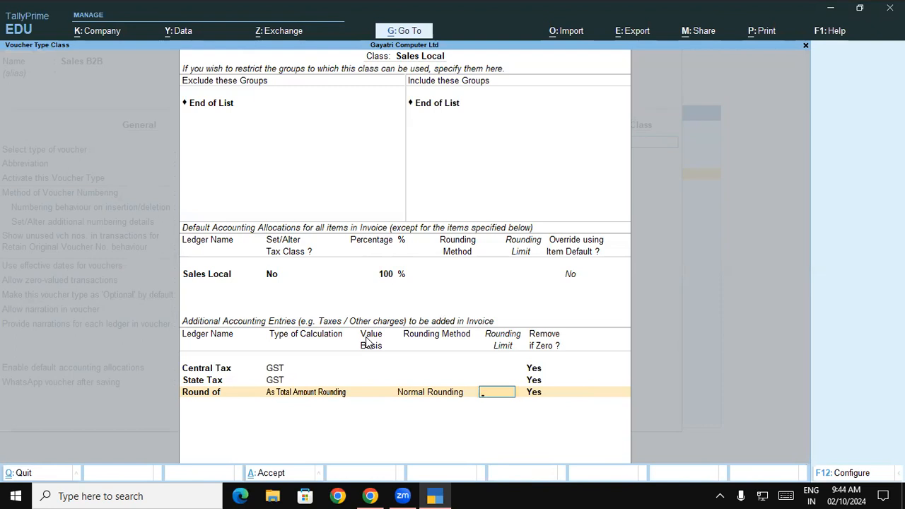
{"action": "type", "text": "1"}
{"action": "key", "text": "Return"}
{"action": "key", "text": "Return"}
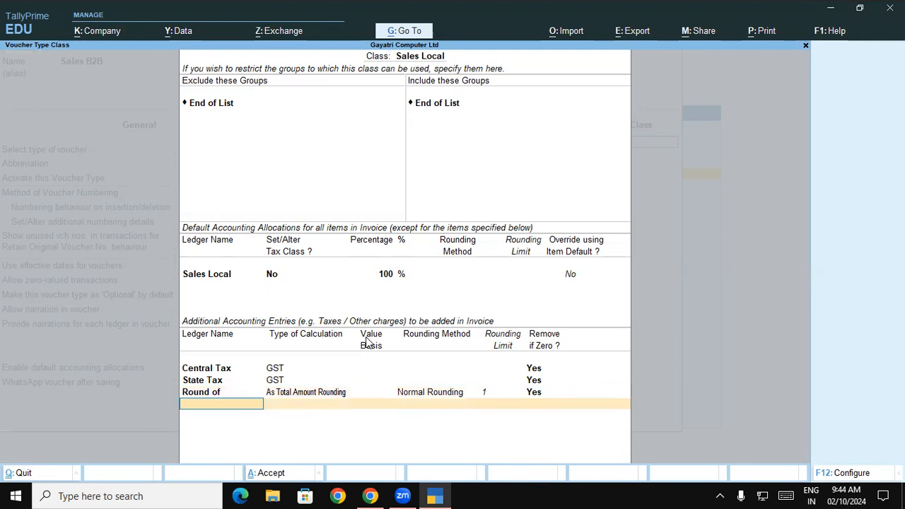
{"action": "key", "text": "Return"}
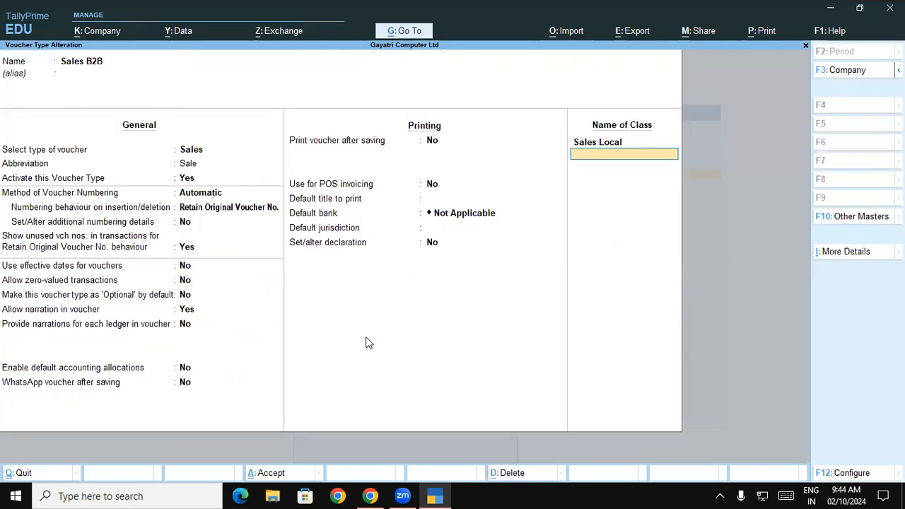
Add a Sales Inter-State class without group restrictions, allocating all items to the Sales Inter-State ledger at 100%.
{"action": "type", "text": "Sales Inter-State"}
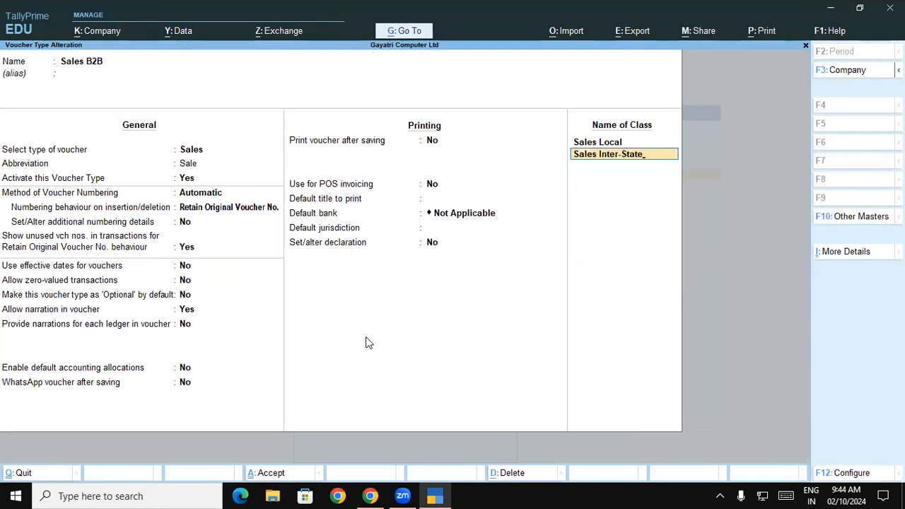
{"action": "key", "text": "Return"}
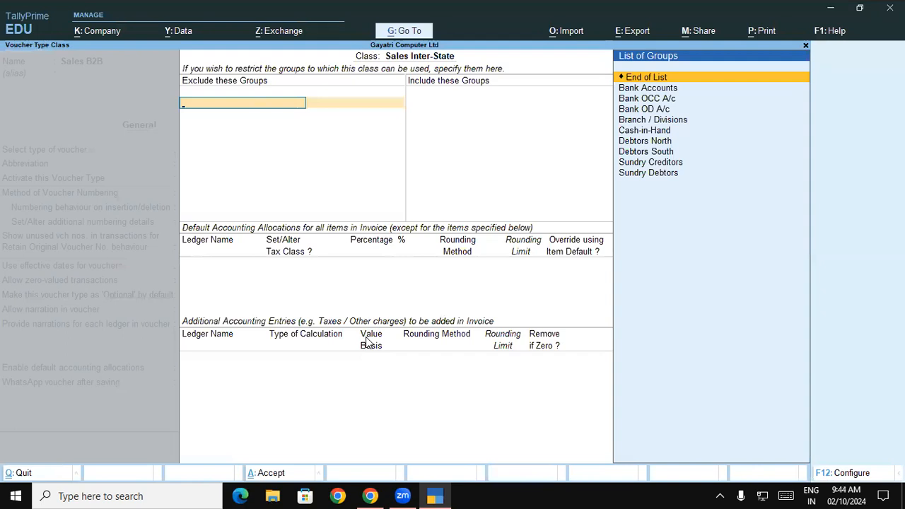
{"action": "key", "text": "Return"}
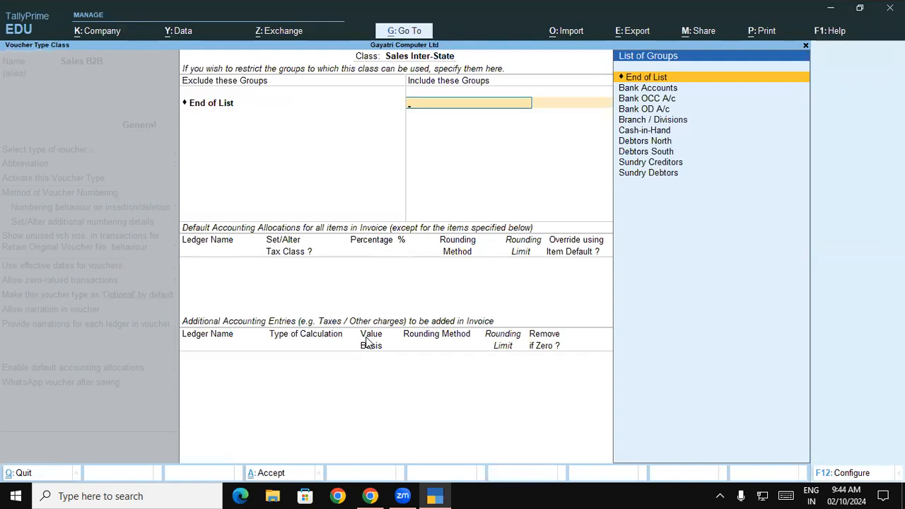
{"action": "key", "text": "Return"}
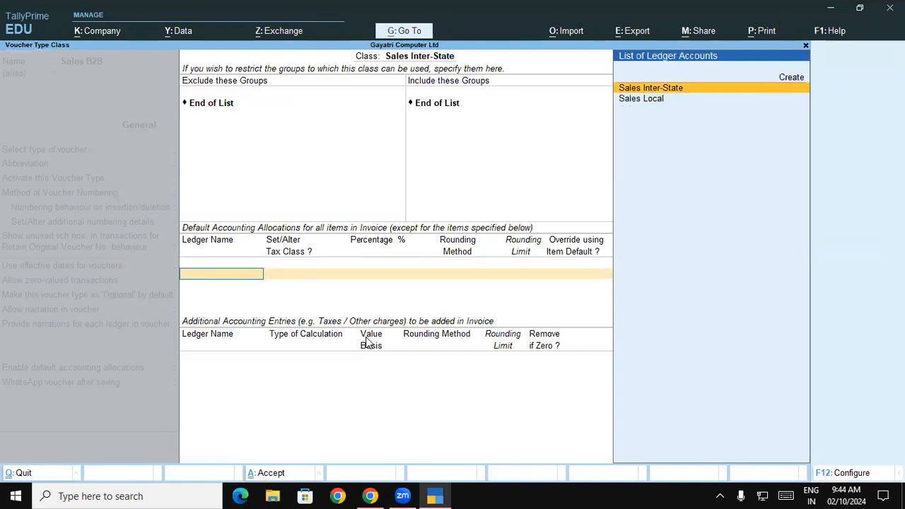
{"action": "key", "text": "Return"}
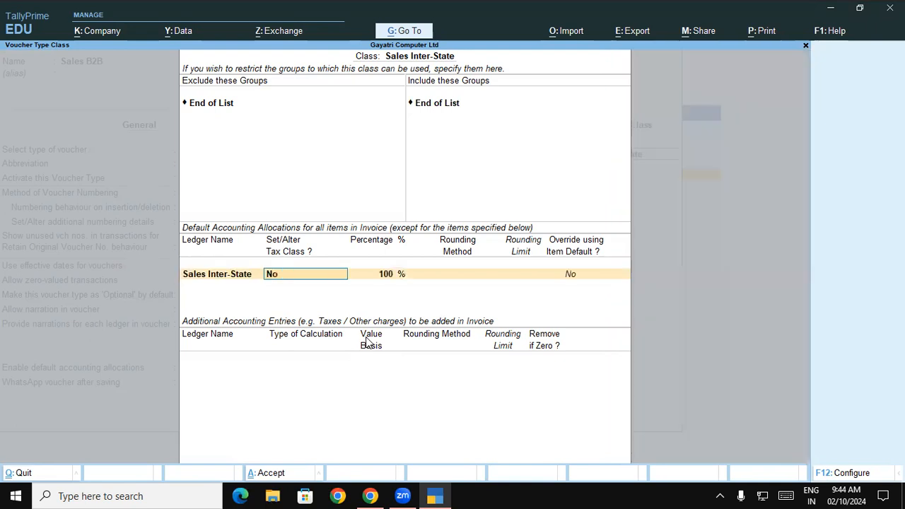
{"action": "key", "text": "Return"}
{"action": "key", "text": "Return"}
{"action": "key", "text": "Return"}
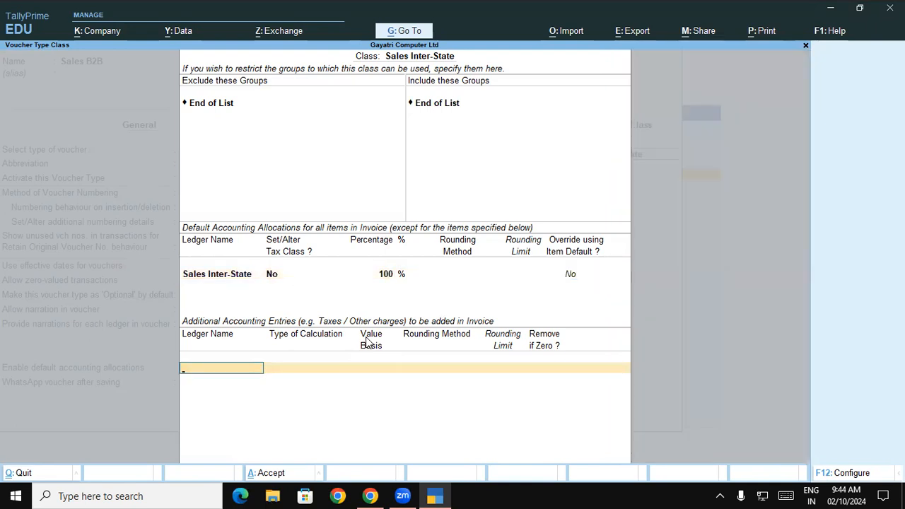
Add the IGST ledger as an additional accounting entry of the Sales Inter-State class, removed if zero.
{"action": "type", "text": "i"}
{"action": "key", "text": "Return"}
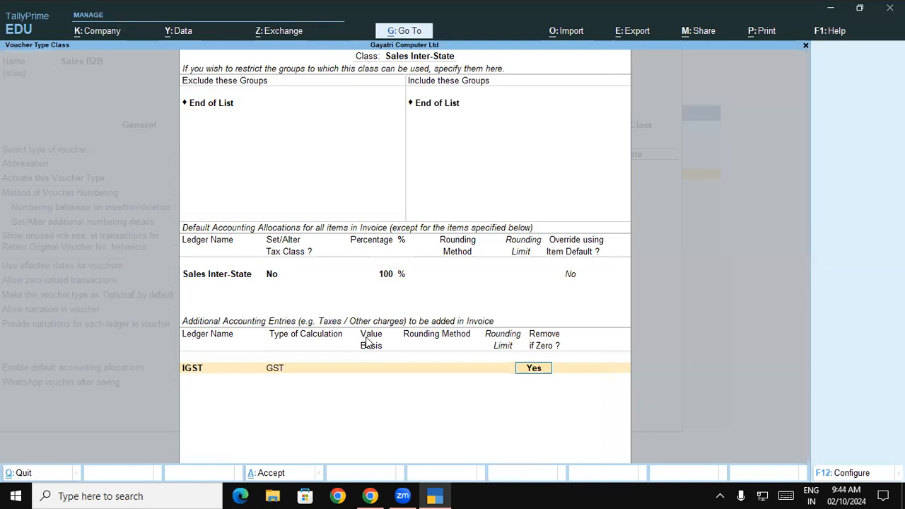
{"action": "key", "text": "Return"}
Add the Round of ledger to the Sales Inter-State class with As Total Amount Rounding, Normal Rounding and limit 1.
{"action": "type", "text": "Ro"}
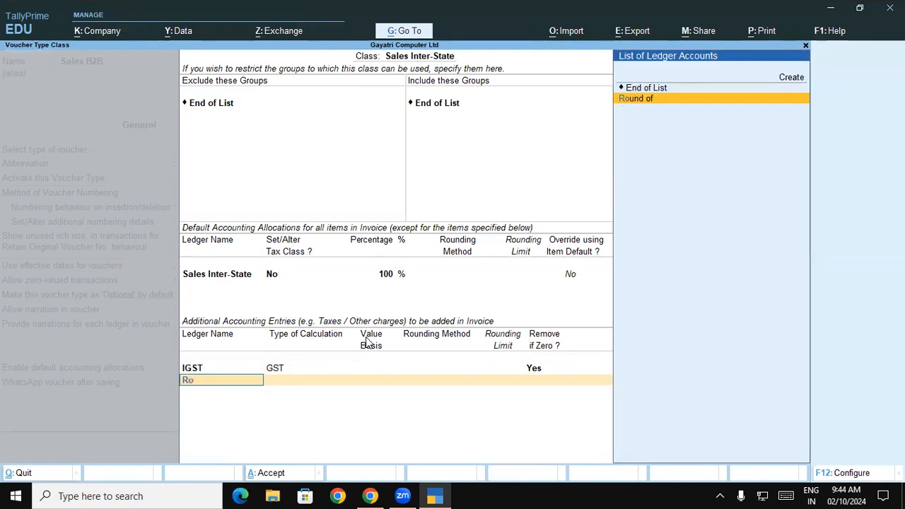
{"action": "key", "text": "Return"}
{"action": "key", "text": "Down"}
{"action": "key", "text": "Down"}
{"action": "key", "text": "Down"}
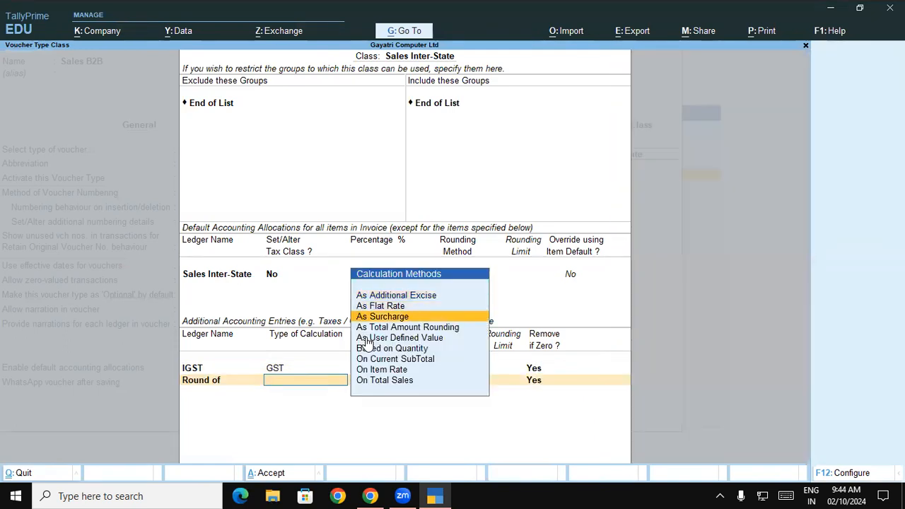
{"action": "key", "text": "Return"}
{"action": "key", "text": "Down"}
{"action": "key", "text": "Down"}
{"action": "key", "text": "Return"}
{"action": "type", "text": "1"}
{"action": "key", "text": "Return"}
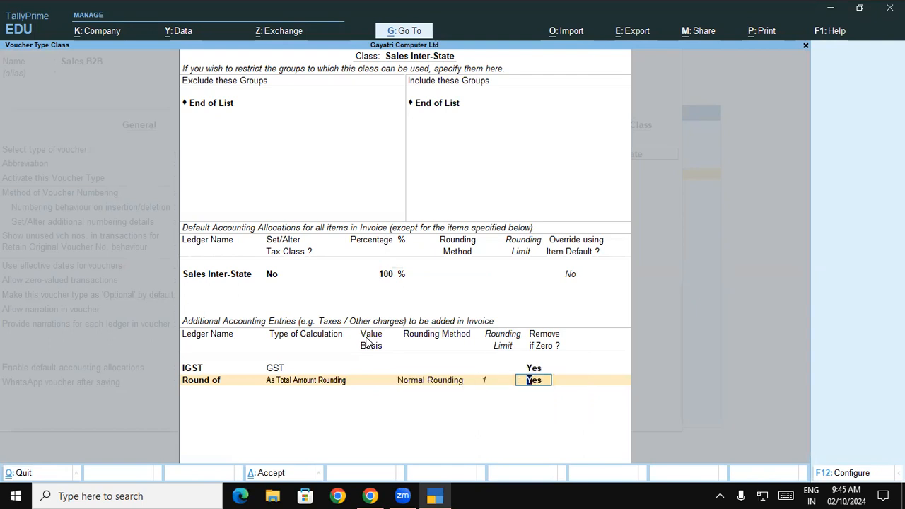
Accept the Sales Inter-State class and save the altered Sales B2B voucher type.
{"action": "key", "text": "ctrl+a"}
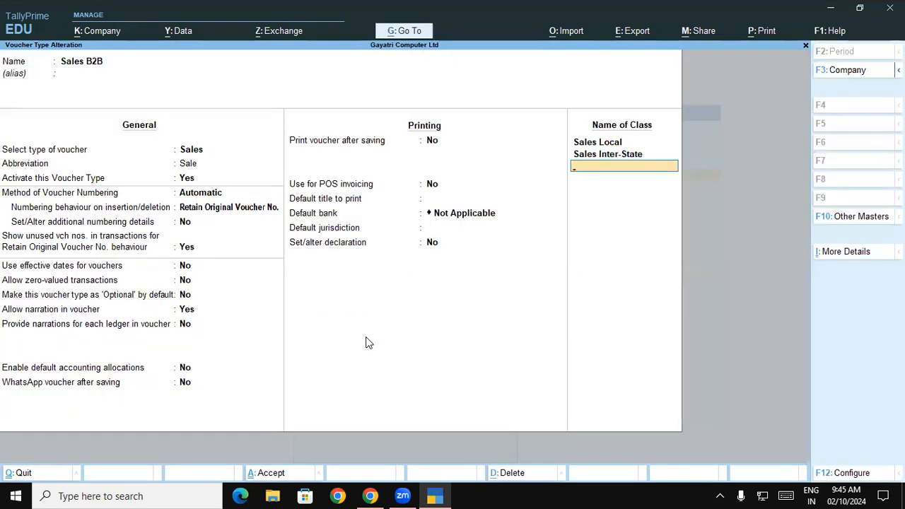
{"action": "key", "text": "ctrl"}
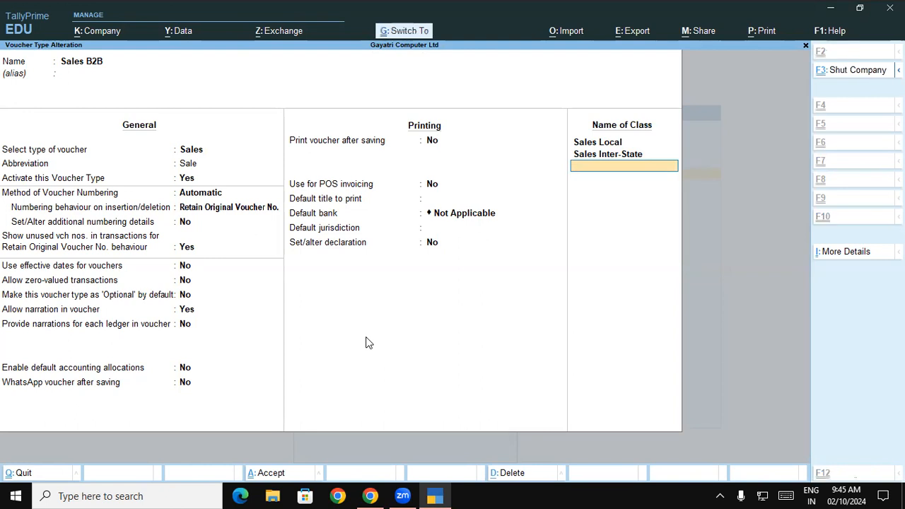
{"action": "key", "text": "ctrl+a"}
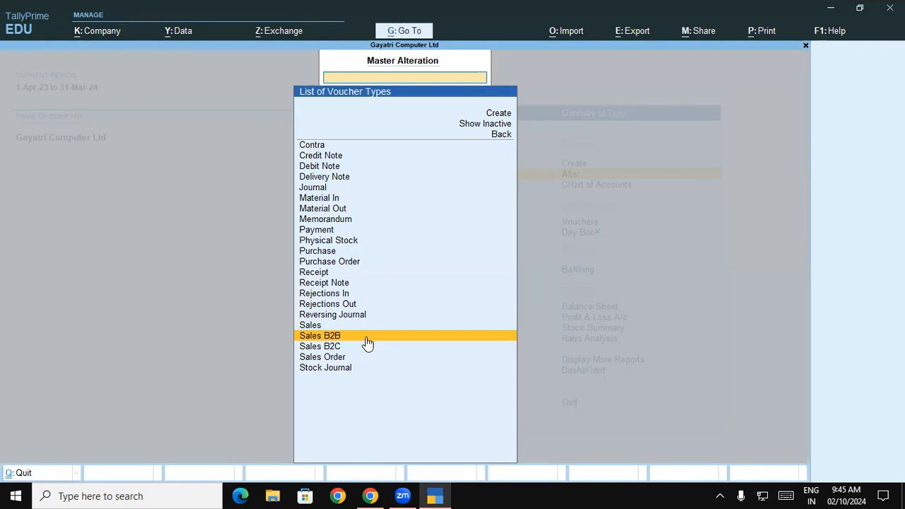
Return to the Gateway of Tally and open voucher entry with a new Sales B2B voucher.
{"action": "key", "text": "Escape"}
{"action": "key", "text": "Escape"}
{"action": "key", "text": "Down"}
{"action": "key", "text": "Down"}
{"action": "key", "text": "Return"}
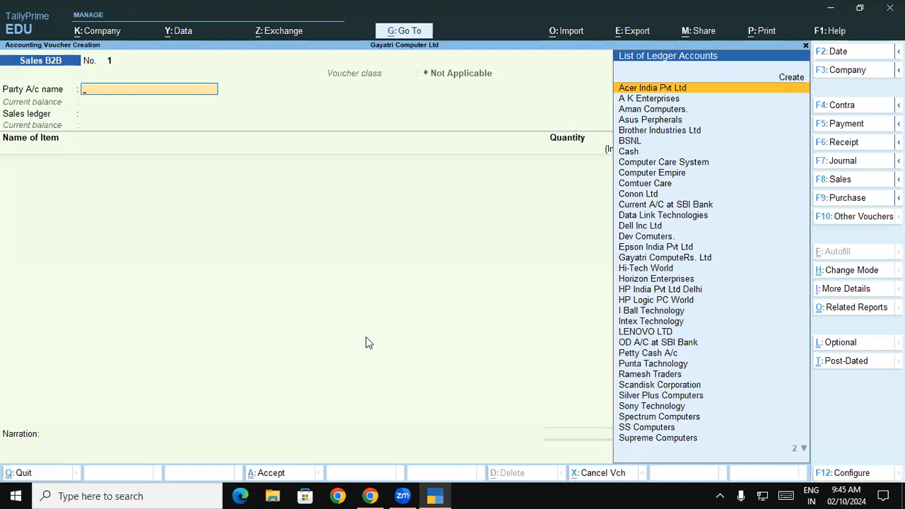
Apply the Sales Local class to a new Sales B2B voucher to preview its preset tax and rounding ledgers.
{"action": "left_click", "coordinate": [831, 181]}
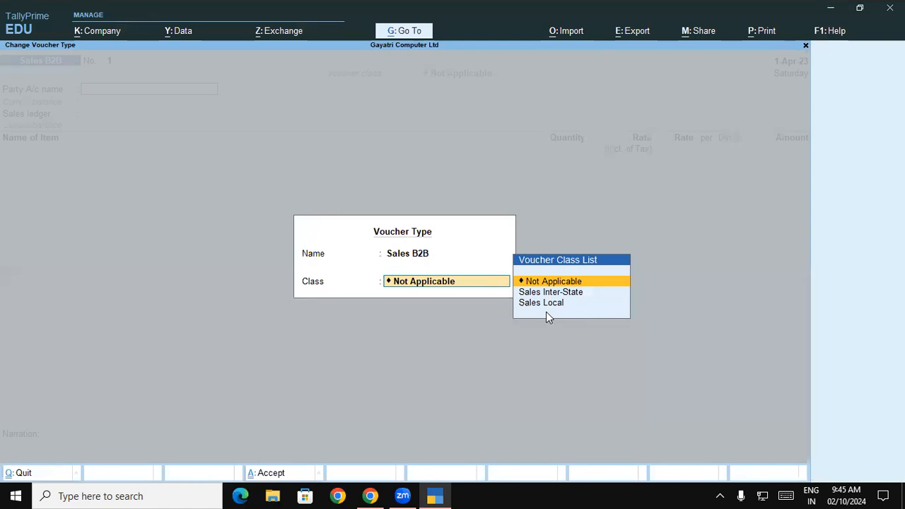
{"action": "key", "text": "Down"}
{"action": "key", "text": "Down"}
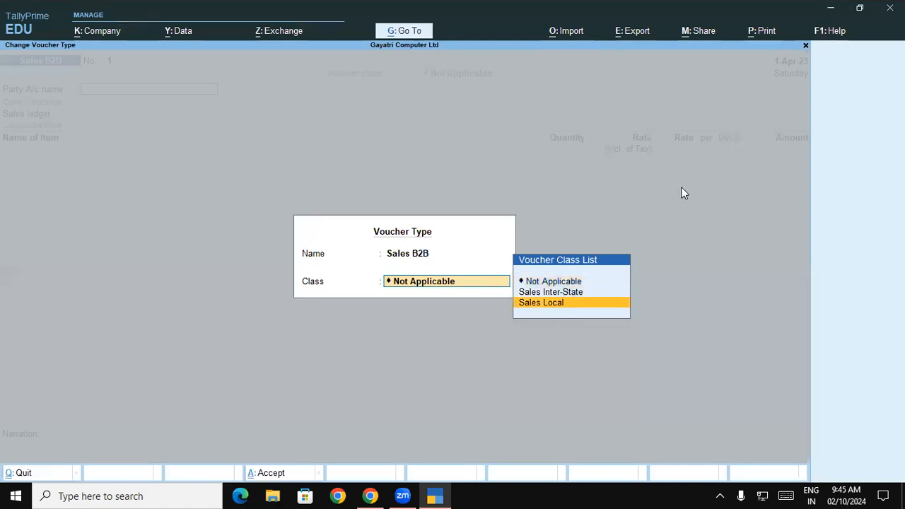
{"action": "key", "text": "Return"}
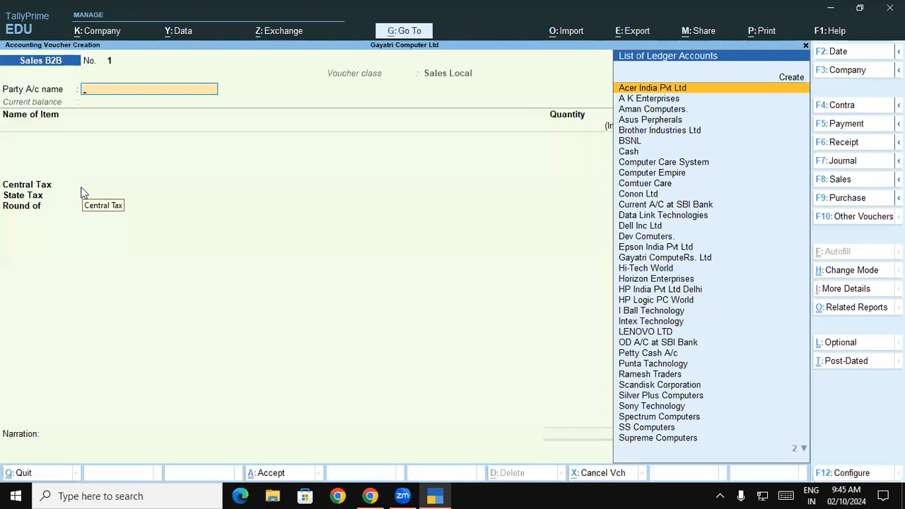
Switch the voucher to the Sales Inter-State class to preview its preset ledgers, and quit the voucher.
{"action": "key", "text": "BackSpace"}
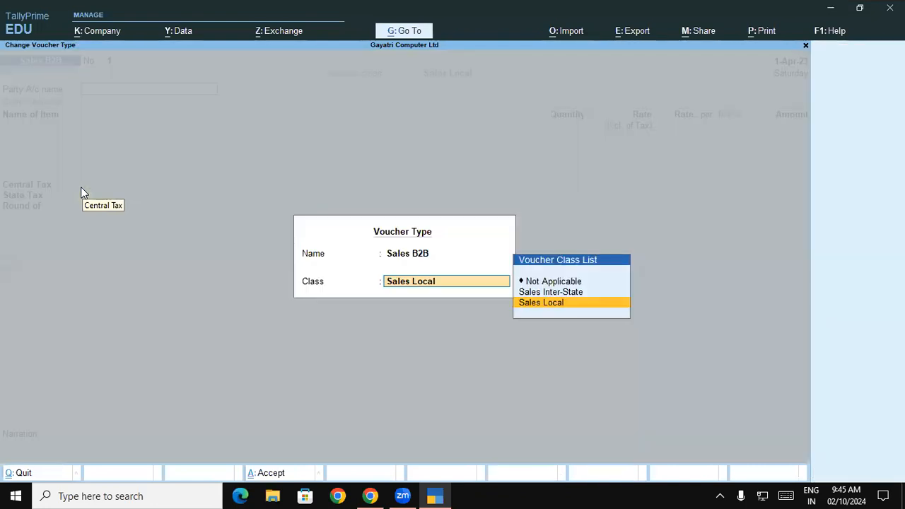
{"action": "key", "text": "Up"}
{"action": "key", "text": "Return"}
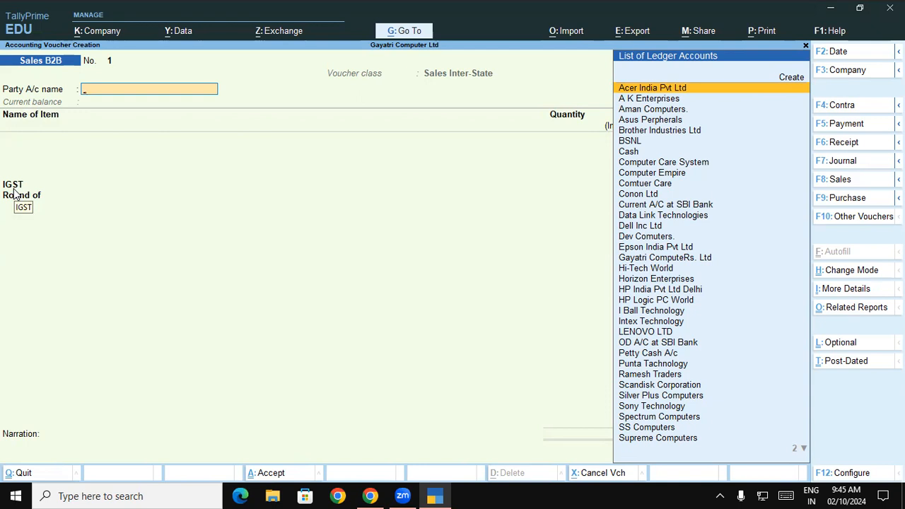
{"action": "key", "text": "Escape"}
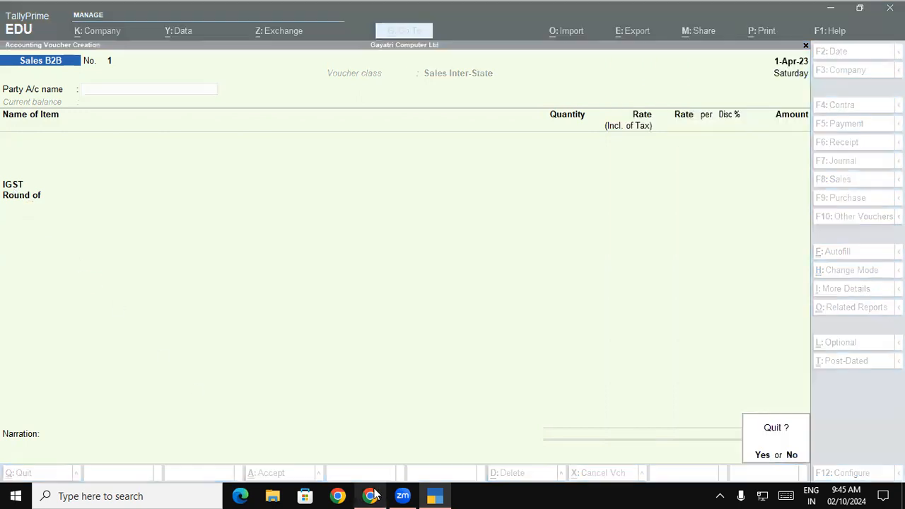
Check the Sales Local and Inter-State class setup page in the course PDF and return to TallyPrime.
{"action": "left_click", "coordinate": [371, 487]}
{"action": "scroll", "coordinate": [344, 367], "scroll_direction": "down", "scroll_amount": 1}
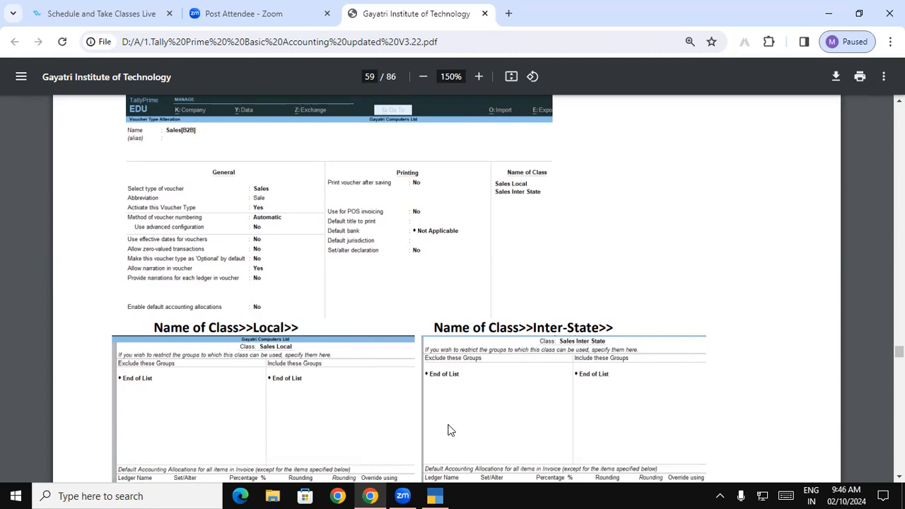
{"action": "key", "text": "alt+Tab"}
Open the Purchase voucher type for alteration and go through its settings to the class name.
{"action": "key", "text": "Up"}
{"action": "key", "text": "Up"}
{"action": "key", "text": "Up"}
{"action": "key", "text": "Down"}
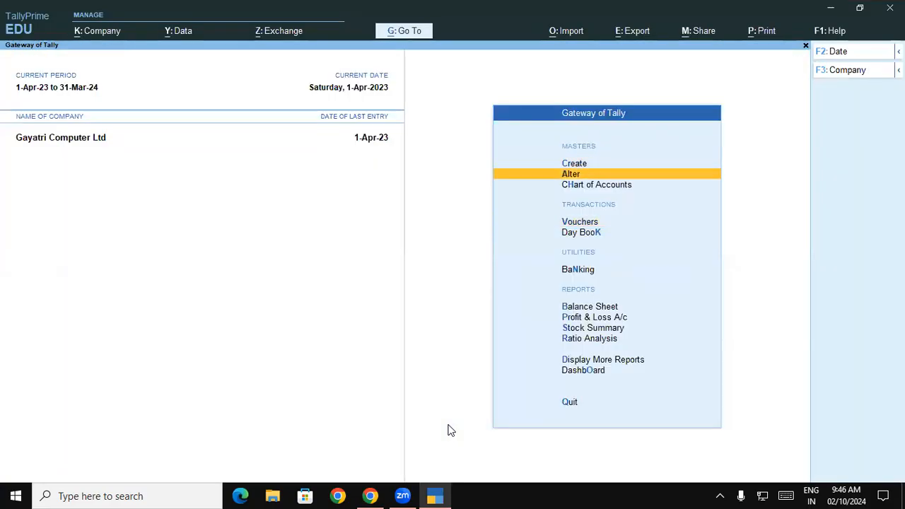
{"action": "key", "text": "Return"}
{"action": "key", "text": "Down"}
{"action": "key", "text": "Down"}
{"action": "key", "text": "Return"}
{"action": "key", "text": "Down"}
{"action": "key", "text": "Down"}
{"action": "key", "text": "Down"}
{"action": "key", "text": "Down"}
{"action": "key", "text": "Down"}
{"action": "key", "text": "Down"}
{"action": "key", "text": "Down"}
{"action": "key", "text": "Down"}
{"action": "key", "text": "Down"}
{"action": "key", "text": "Down"}
{"action": "key", "text": "Down"}
{"action": "key", "text": "Down"}
{"action": "key", "text": "Up"}
{"action": "key", "text": "Up"}
{"action": "key", "text": "Return"}
{"action": "key", "text": "Return"}
{"action": "key", "text": "Return"}
{"action": "key", "text": "Return"}
{"action": "key", "text": "Return"}
{"action": "key", "text": "Return"}
{"action": "key", "text": "Return"}
{"action": "key", "text": "Return"}
{"action": "key", "text": "Return"}
{"action": "key", "text": "Return"}
{"action": "key", "text": "Return"}
{"action": "key", "text": "Return"}
{"action": "key", "text": "Return"}
{"action": "key", "text": "Return"}
{"action": "key", "text": "Return"}
{"action": "key", "text": "Return"}
{"action": "key", "text": "Return"}
{"action": "key", "text": "Return"}
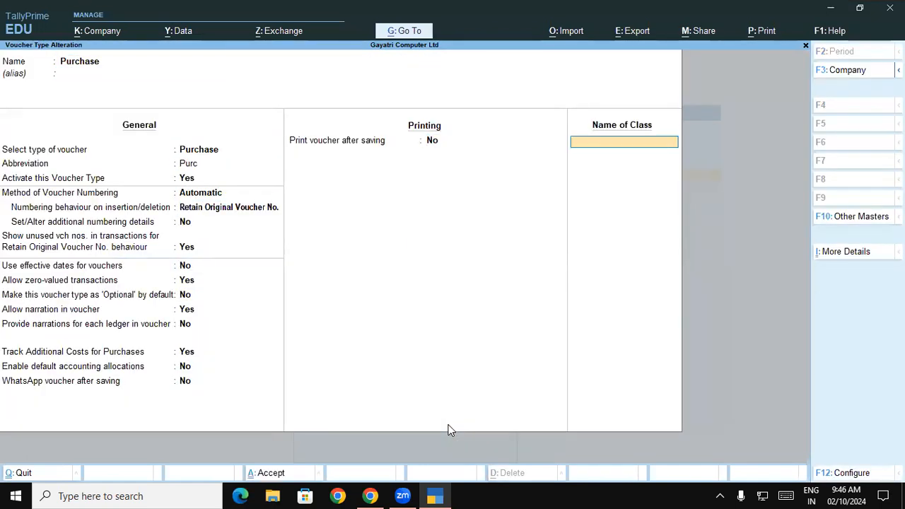
Try a Purchase class named Pu with Purchase Local as default ledger at 100 %, and quit the alteration without saving.
{"action": "type", "text": "Pu"}
{"action": "key", "text": "Return"}
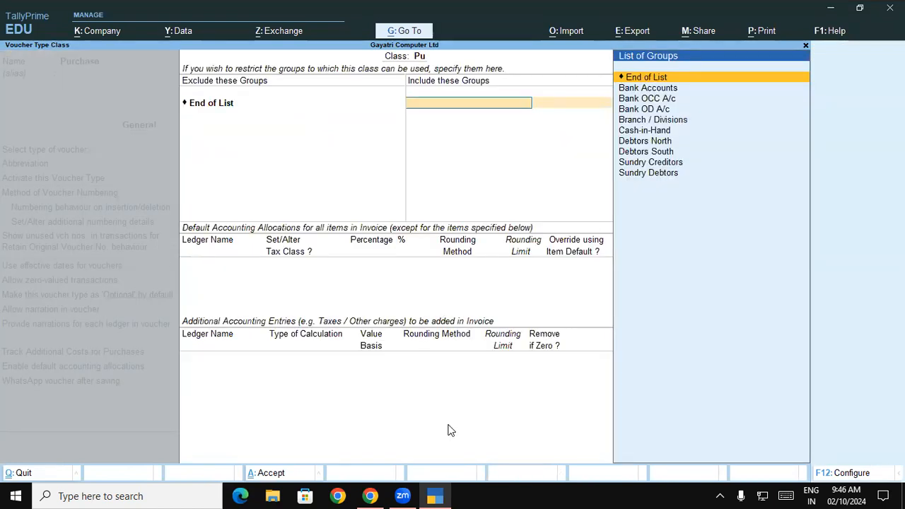
{"action": "key", "text": "Return"}
{"action": "key", "text": "Down"}
{"action": "key", "text": "Up"}
{"action": "key", "text": "Down"}
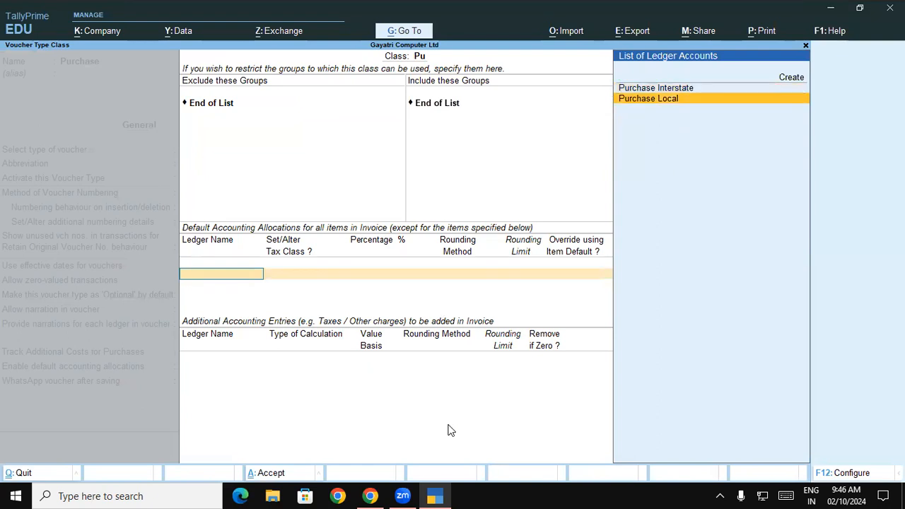
{"action": "key", "text": "Return"}
{"action": "key", "text": "Return"}
{"action": "key", "text": "Return"}
{"action": "key", "text": "Return"}
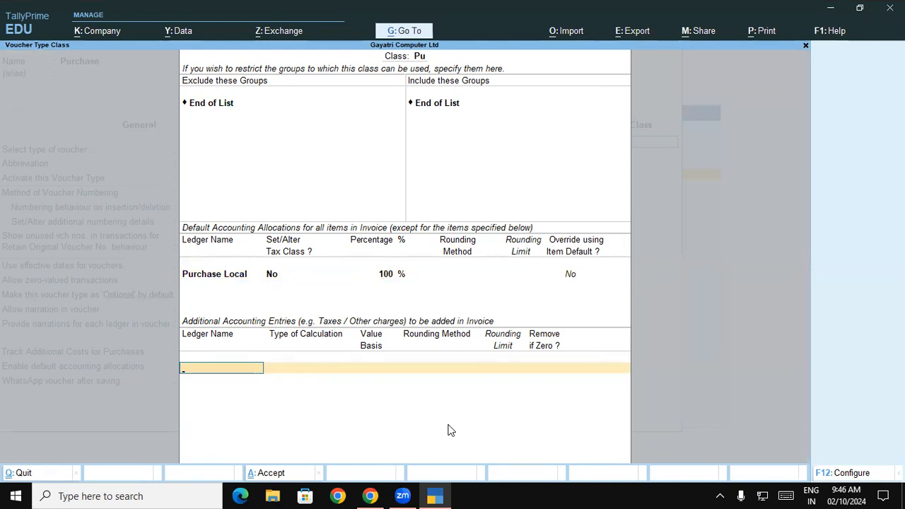
{"action": "key", "text": "Return"}
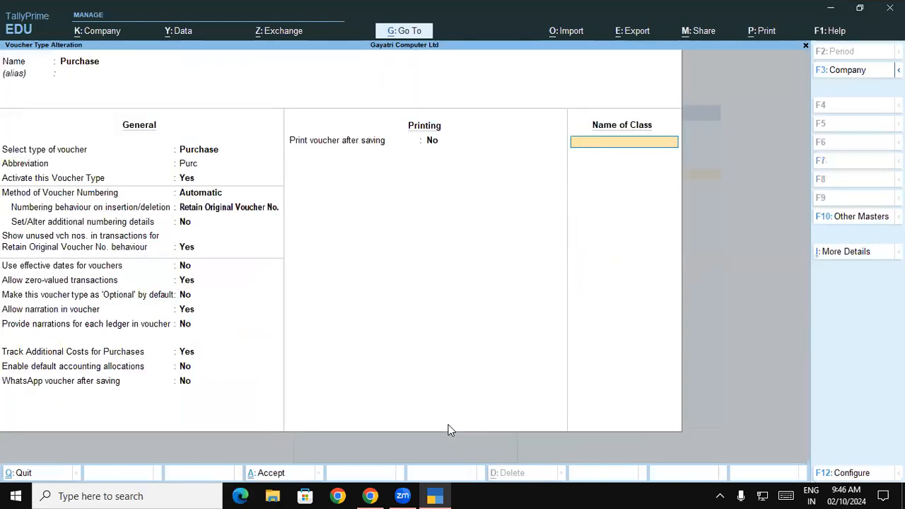
{"action": "key", "text": "Escape"}
{"action": "key", "text": "y"}
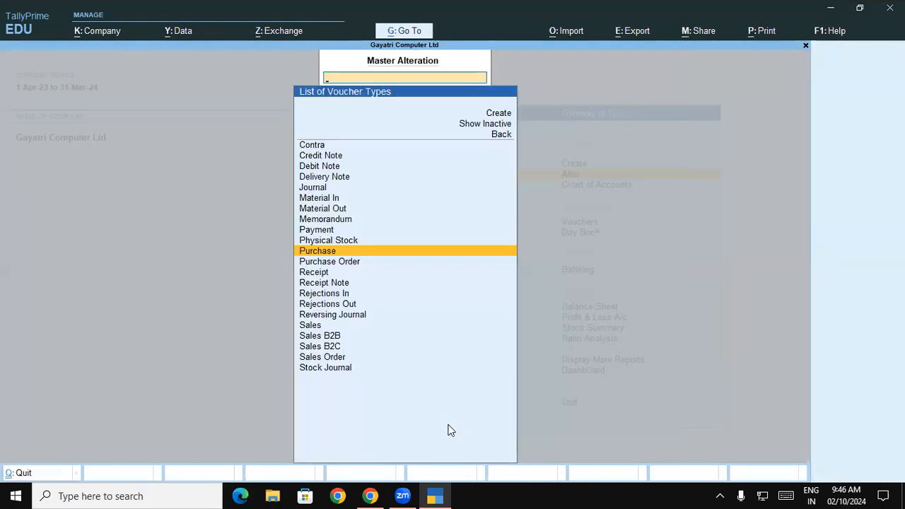
Open the Sales B2C voucher type, go through its settings to the class name, and quit the alteration.
{"action": "key", "text": "Down"}
{"action": "key", "text": "Down"}
{"action": "key", "text": "Down"}
{"action": "key", "text": "Down"}
{"action": "key", "text": "Down"}
{"action": "key", "text": "Down"}
{"action": "key", "text": "Down"}
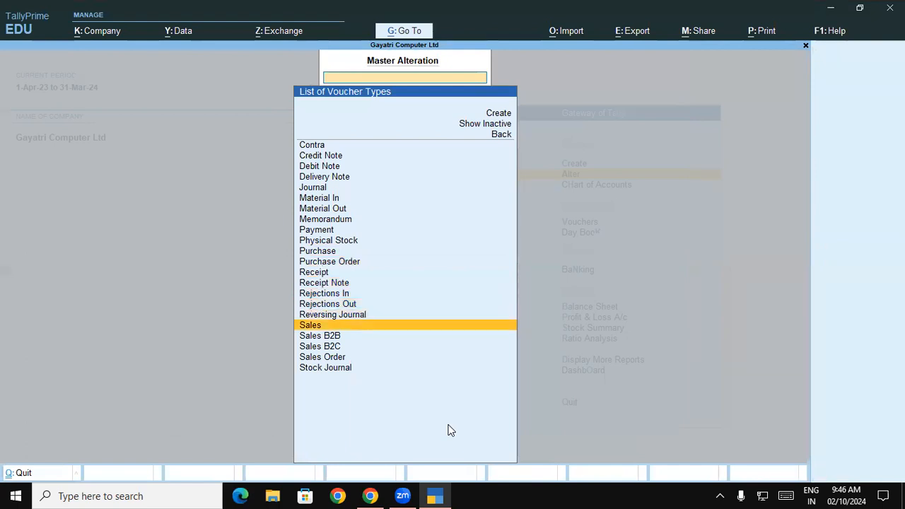
{"action": "key", "text": "Down"}
{"action": "key", "text": "Down"}
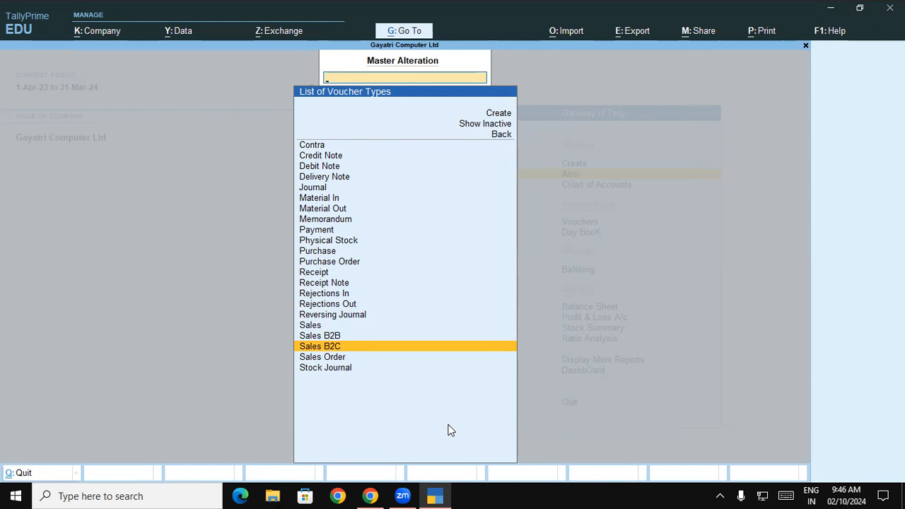
{"action": "key", "text": "Return"}
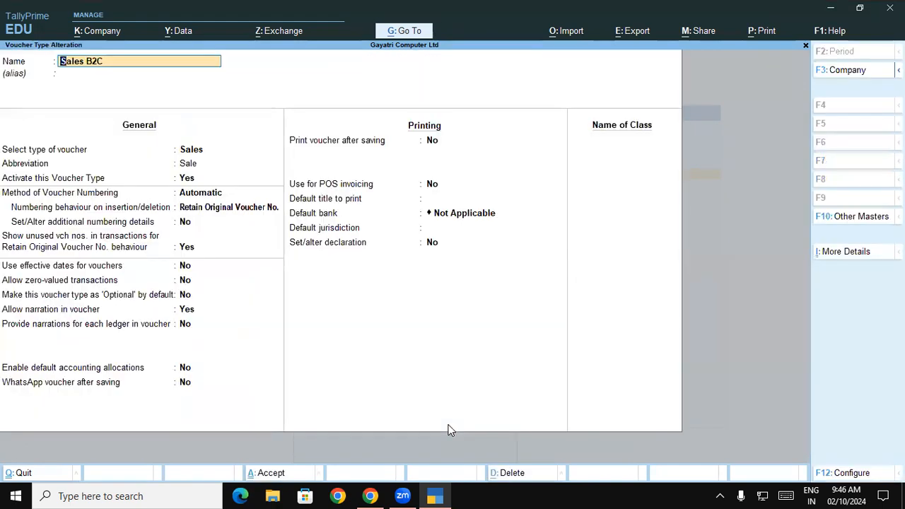
{"action": "key", "text": "Return"}
{"action": "key", "text": "Return"}
{"action": "key", "text": "Return"}
{"action": "key", "text": "Return"}
{"action": "key", "text": "Return"}
{"action": "key", "text": "Return"}
{"action": "key", "text": "Return"}
{"action": "key", "text": "Return"}
{"action": "key", "text": "Return"}
{"action": "key", "text": "Return"}
{"action": "key", "text": "Return"}
{"action": "key", "text": "Return"}
{"action": "key", "text": "Return"}
{"action": "key", "text": "Return"}
{"action": "key", "text": "Return"}
{"action": "key", "text": "Return"}
{"action": "key", "text": "Return"}
{"action": "key", "text": "Return"}
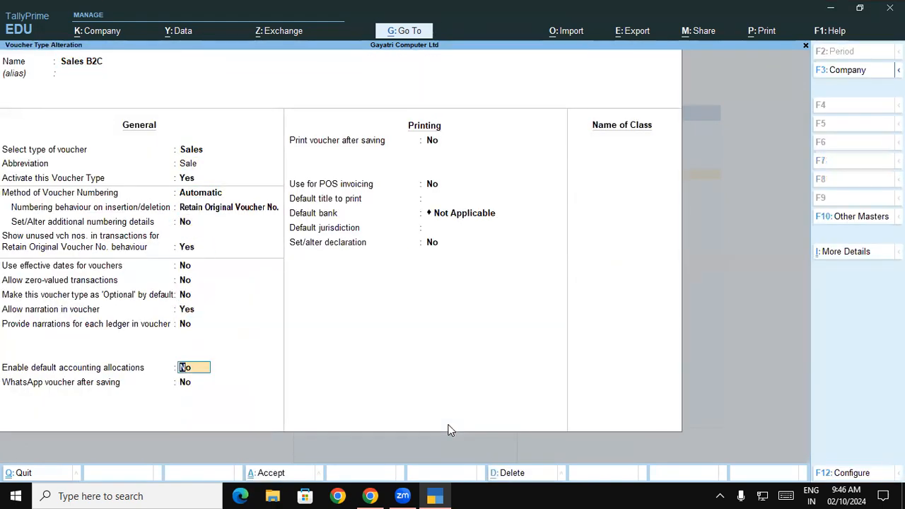
{"action": "key", "text": "Return"}
{"action": "key", "text": "Return"}
{"action": "key", "text": "Return"}
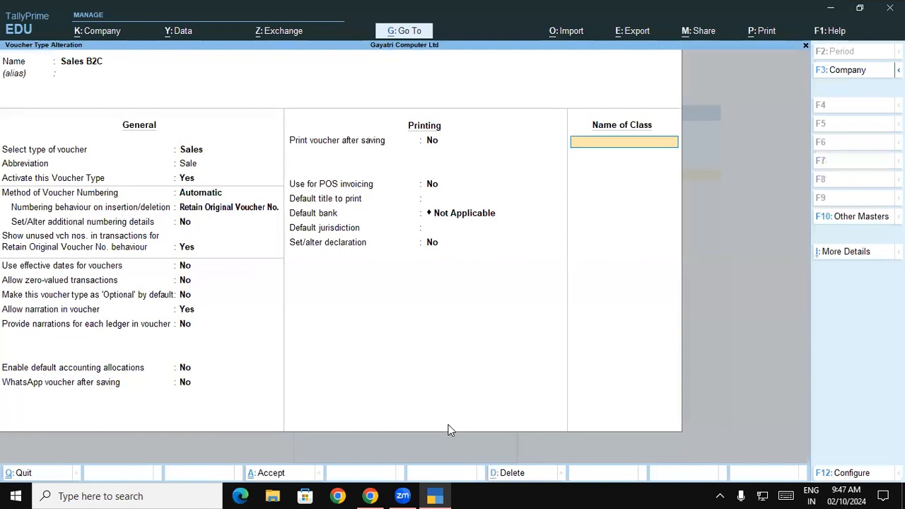
{"action": "key", "text": "Escape"}
{"action": "key", "text": "y"}
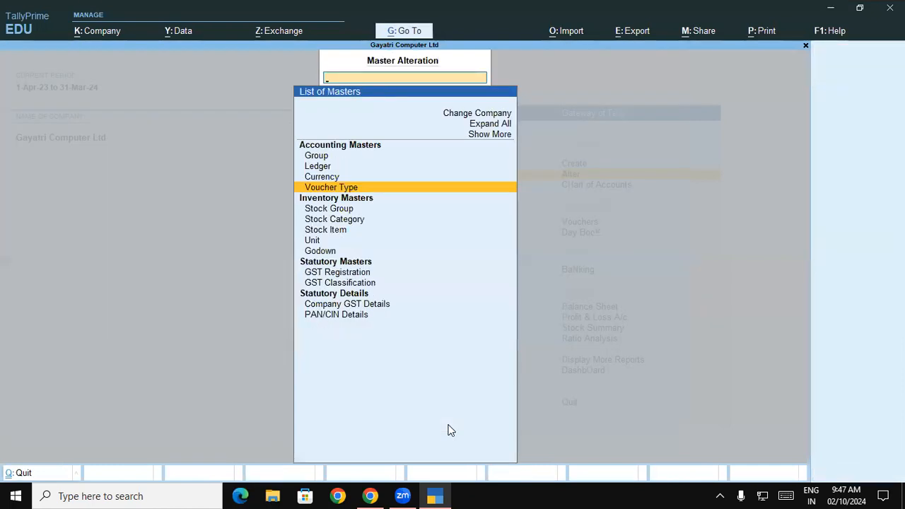
Start a new voucher type named Sales B2C 1 of type Sales, keeping the default settings up to the class name.
{"action": "key", "text": "Escape"}
{"action": "key", "text": "Up"}
{"action": "key", "text": "Return"}
{"action": "key", "text": "Down"}
{"action": "key", "text": "Down"}
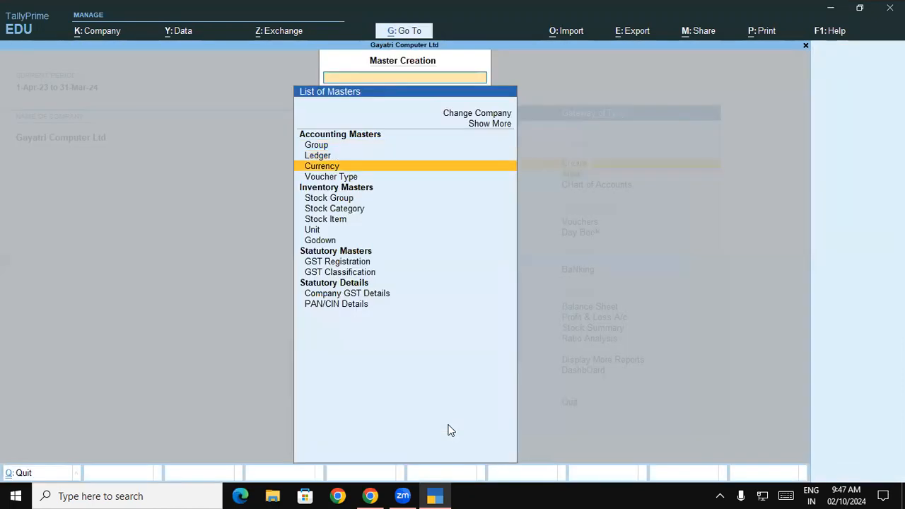
{"action": "key", "text": "Down"}
{"action": "key", "text": "Return"}
{"action": "type", "text": "Sales B2C 1"}
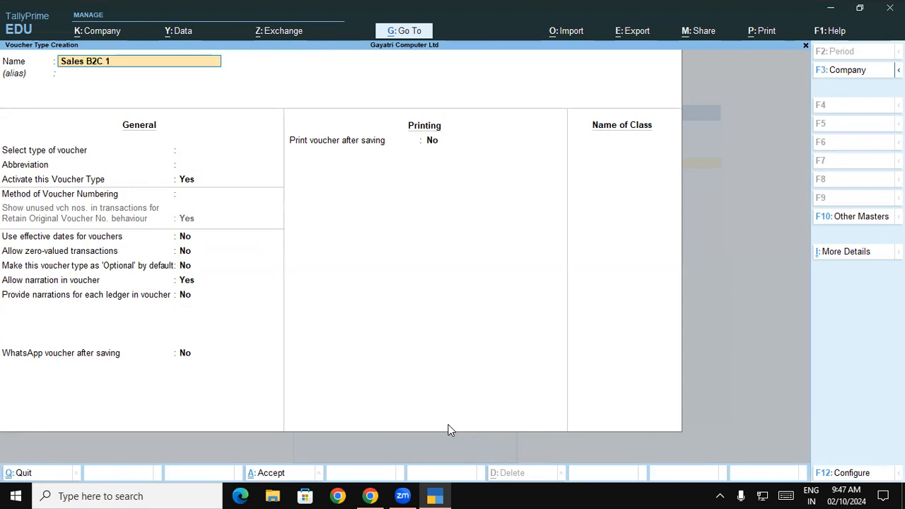
{"action": "key", "text": "Return"}
{"action": "key", "text": "Return"}
{"action": "type", "text": "Sa"}
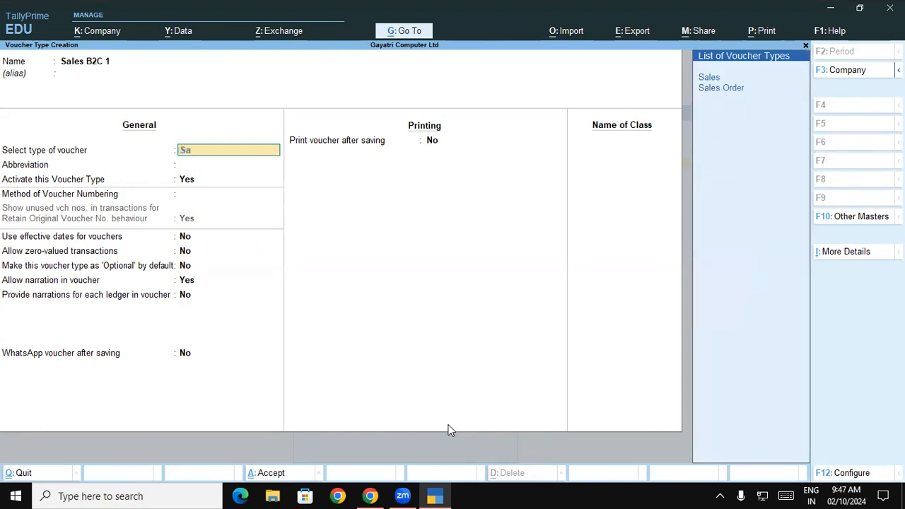
{"action": "key", "text": "Return"}
{"action": "key", "text": "Return"}
{"action": "key", "text": "Return"}
{"action": "key", "text": "Return"}
{"action": "key", "text": "Return"}
{"action": "key", "text": "Return"}
{"action": "key", "text": "Return"}
{"action": "key", "text": "Return"}
{"action": "key", "text": "Return"}
{"action": "key", "text": "Return"}
{"action": "key", "text": "Return"}
{"action": "key", "text": "Return"}
{"action": "key", "text": "Return"}
{"action": "key", "text": "Return"}
{"action": "key", "text": "Return"}
{"action": "key", "text": "Return"}
{"action": "key", "text": "Return"}
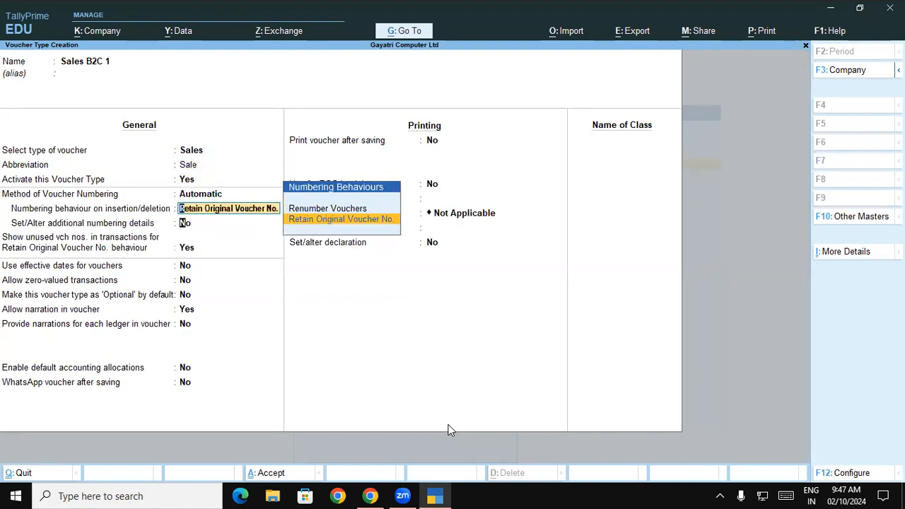
Add a Sales Local class with no group restrictions and Sales Local as its default ledger at 100 %.
{"action": "type", "text": "Sales"}
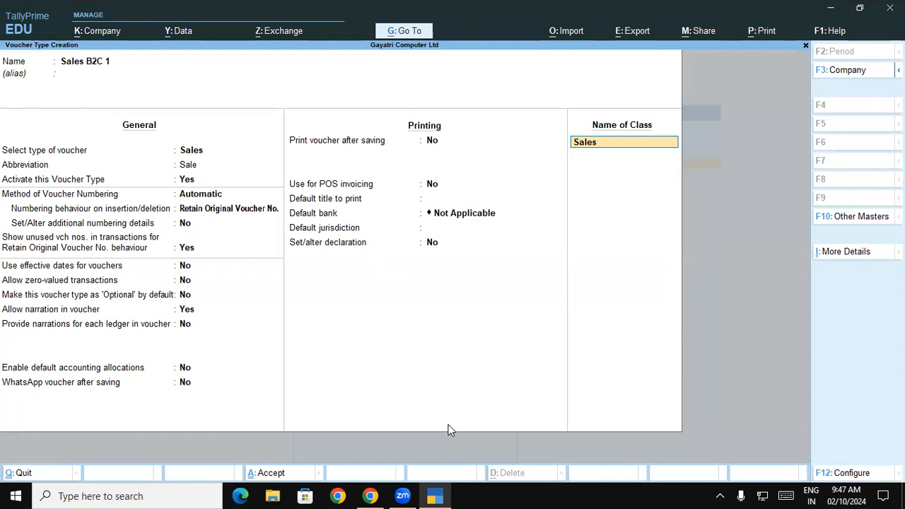
{"action": "type", "text": " Local"}
{"action": "key", "text": "Return"}
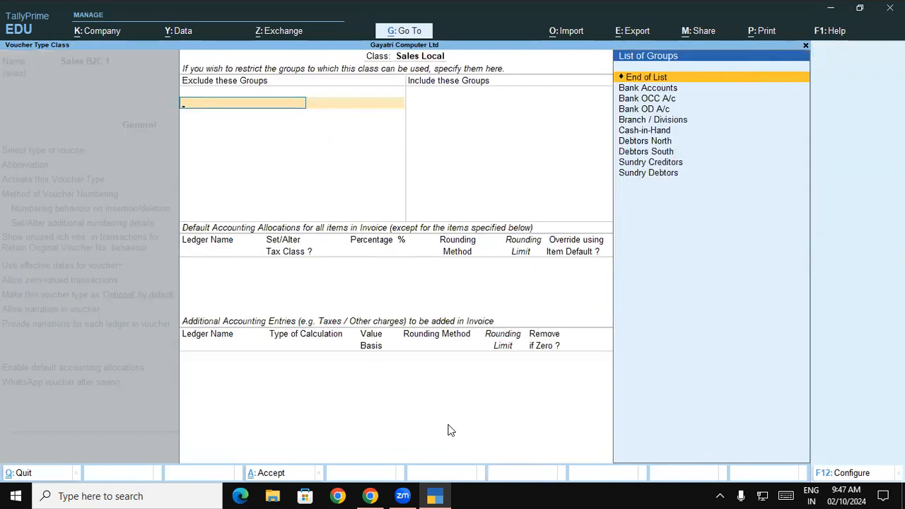
{"action": "key", "text": "Return"}
{"action": "key", "text": "Return"}
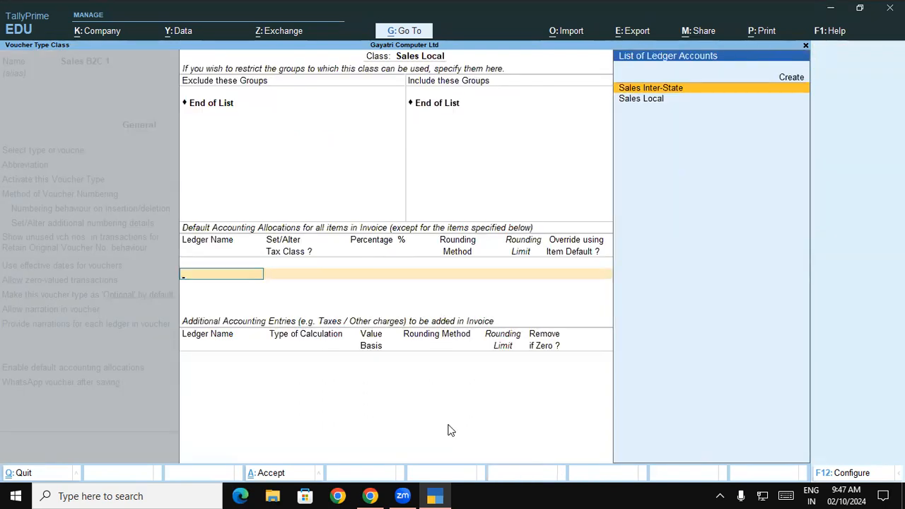
{"action": "key", "text": "Down"}
{"action": "key", "text": "Return"}
{"action": "key", "text": "Return"}
{"action": "key", "text": "Return"}
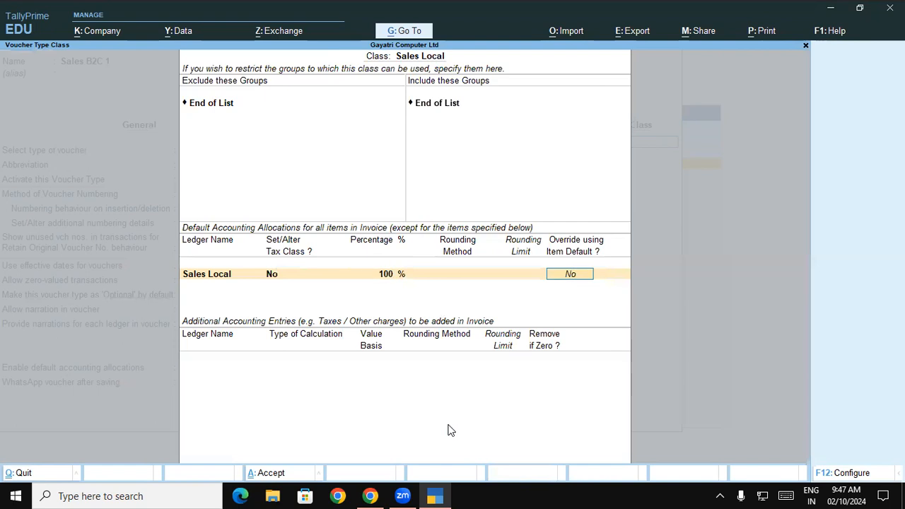
{"action": "key", "text": "Return"}
Add the Central Tax and State Tax ledgers as additional accounting entries of the class, with Central Tax removed if zero.
{"action": "type", "text": "Sa"}
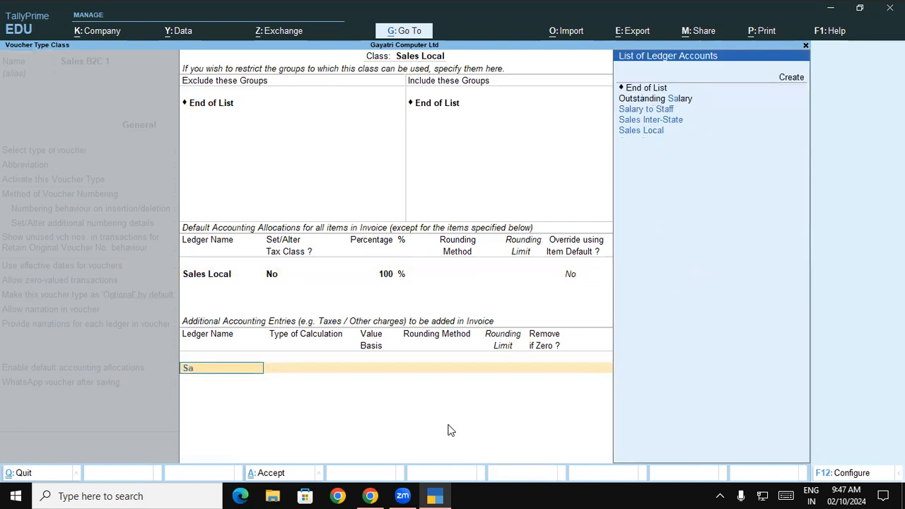
{"action": "key", "text": "BackSpace"}
{"action": "key", "text": "BackSpace"}
{"action": "type", "text": "Ce"}
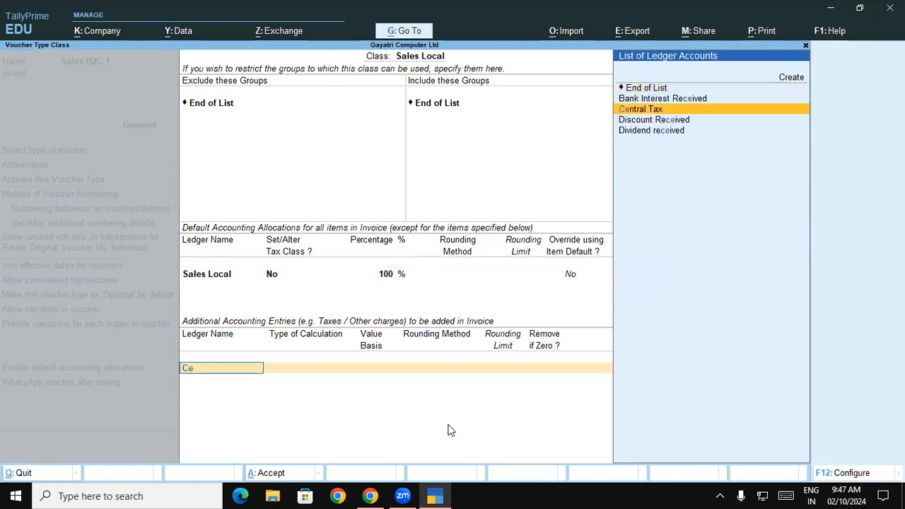
{"action": "key", "text": "Return"}
{"action": "key", "text": "Return"}
{"action": "type", "text": "St"}
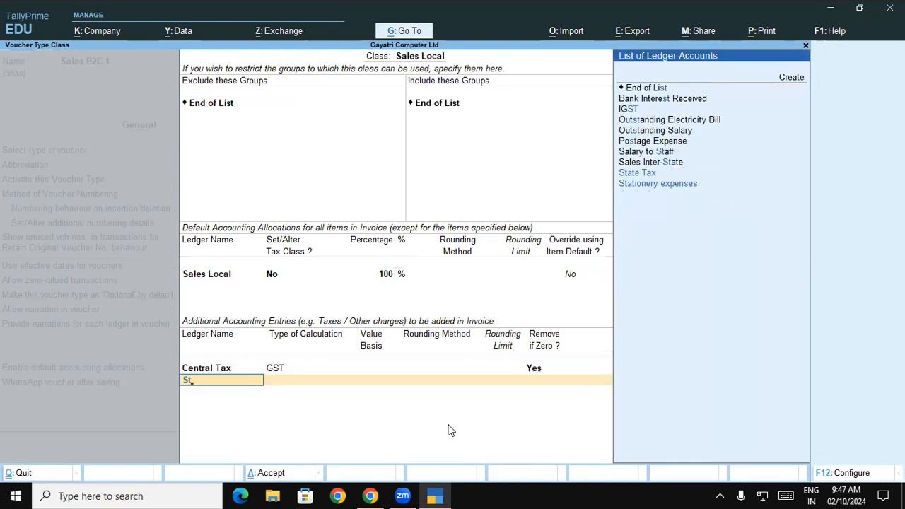
{"action": "key", "text": "Down"}
{"action": "key", "text": "Down"}
{"action": "key", "text": "Up"}
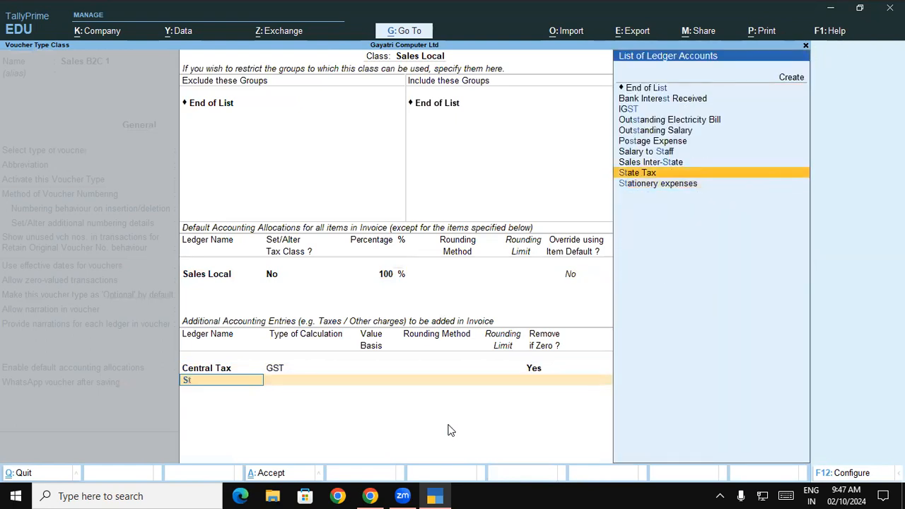
{"action": "key", "text": "Return"}
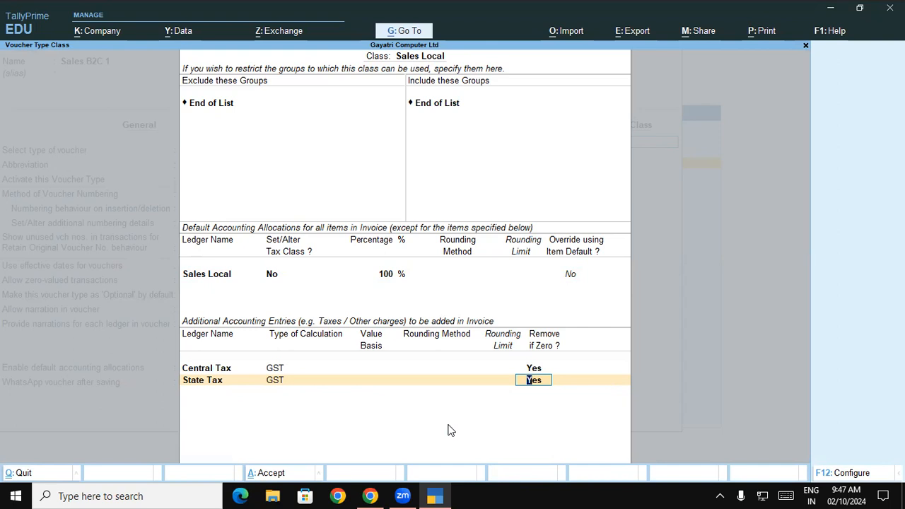
Discard the unsaved Sales Local class and Sales B2C 1 voucher type, and return to the Gateway of Tally.
{"action": "key", "text": "BackSpace"}
{"action": "key", "text": "Escape"}
{"action": "key", "text": "Return"}
{"action": "key", "text": "Escape"}
{"action": "key", "text": "Escape"}
{"action": "key", "text": "Return"}
{"action": "key", "text": "Escape"}
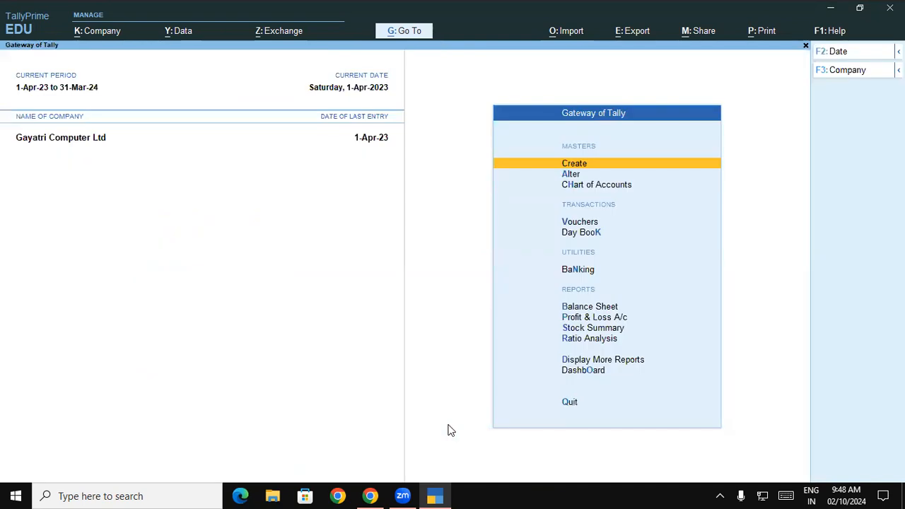
Open the Sales B2C voucher type for alteration.
{"action": "key", "text": "Down"}
{"action": "key", "text": "Return"}
{"action": "key", "text": "Down"}
{"action": "key", "text": "Down"}
{"action": "key", "text": "Down"}
{"action": "key", "text": "Return"}
{"action": "key", "text": "Return"}
{"action": "key", "text": "Escape"}
{"action": "key", "text": "Escape"}
{"action": "key", "text": "Down"}
{"action": "key", "text": "Down"}
{"action": "key", "text": "Down"}
{"action": "key", "text": "Down"}
{"action": "key", "text": "Down"}
{"action": "key", "text": "Down"}
{"action": "key", "text": "Down"}
{"action": "key", "text": "Down"}
{"action": "key", "text": "Down"}
{"action": "key", "text": "Down"}
{"action": "key", "text": "Down"}
{"action": "key", "text": "Down"}
{"action": "key", "text": "Down"}
{"action": "key", "text": "Down"}
{"action": "key", "text": "Down"}
{"action": "key", "text": "Down"}
{"action": "key", "text": "Down"}
{"action": "key", "text": "Down"}
{"action": "key", "text": "Down"}
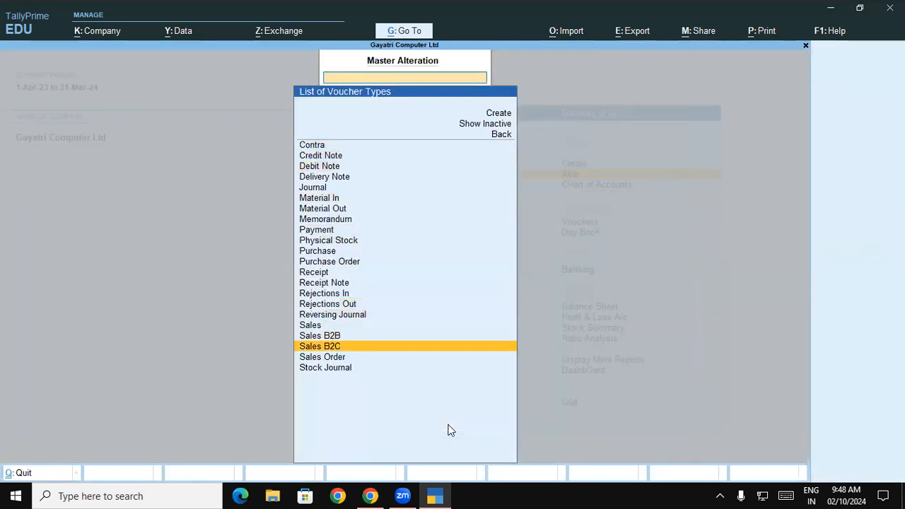
{"action": "key", "text": "Return"}
Keep the general and printing settings of Sales B2C and proceed to the class name.
{"action": "key", "text": "Return"}
{"action": "key", "text": "Return"}
{"action": "key", "text": "Return"}
{"action": "key", "text": "Return"}
{"action": "key", "text": "Return"}
{"action": "key", "text": "Return"}
{"action": "key", "text": "Return"}
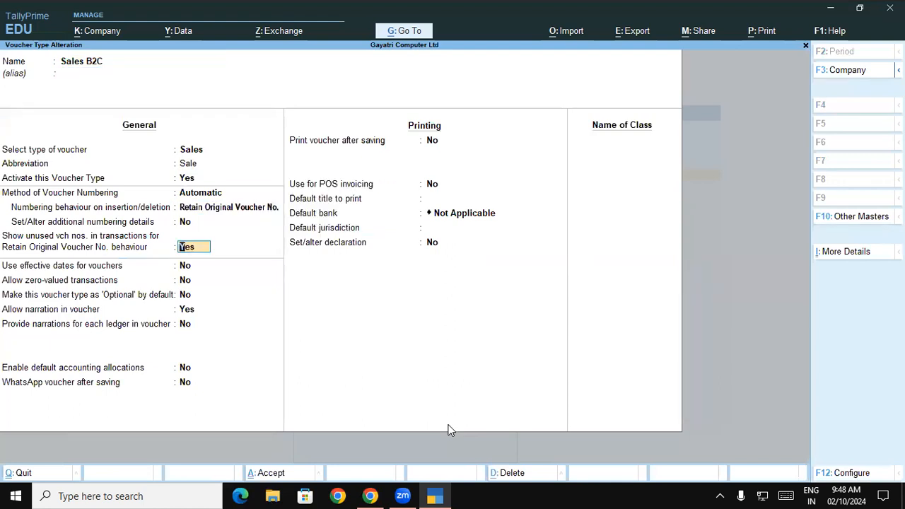
{"action": "key", "text": "Return"}
{"action": "key", "text": "Return"}
{"action": "key", "text": "Return"}
{"action": "key", "text": "Return"}
{"action": "key", "text": "Return"}
{"action": "key", "text": "Return"}
{"action": "key", "text": "Return"}
{"action": "key", "text": "Return"}
{"action": "key", "text": "Return"}
{"action": "key", "text": "Return"}
{"action": "key", "text": "Return"}
{"action": "key", "text": "Return"}
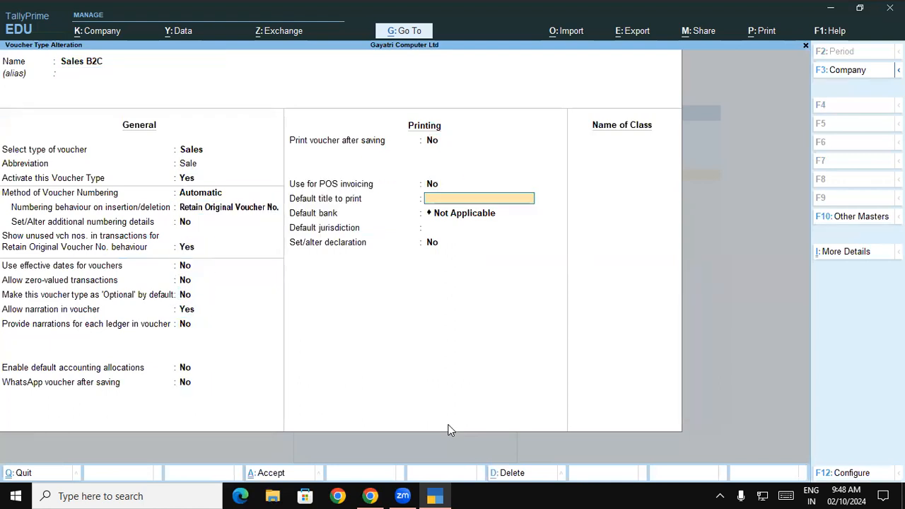
{"action": "key", "text": "Return"}
{"action": "key", "text": "Return"}
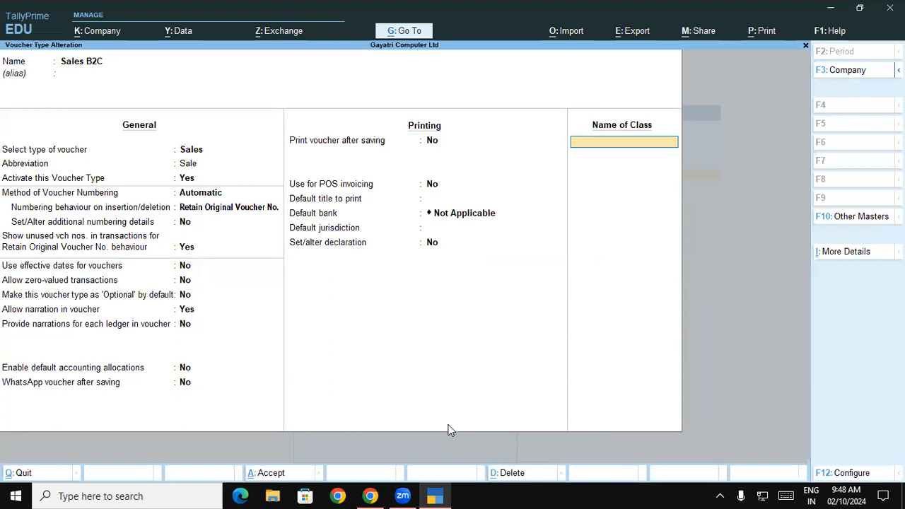
Add a Sales Local class to Sales B2C with no group restrictions and Sales Local as its default ledger at 100 %.
{"action": "type", "text": "Sales Local"}
{"action": "key", "text": "Return"}
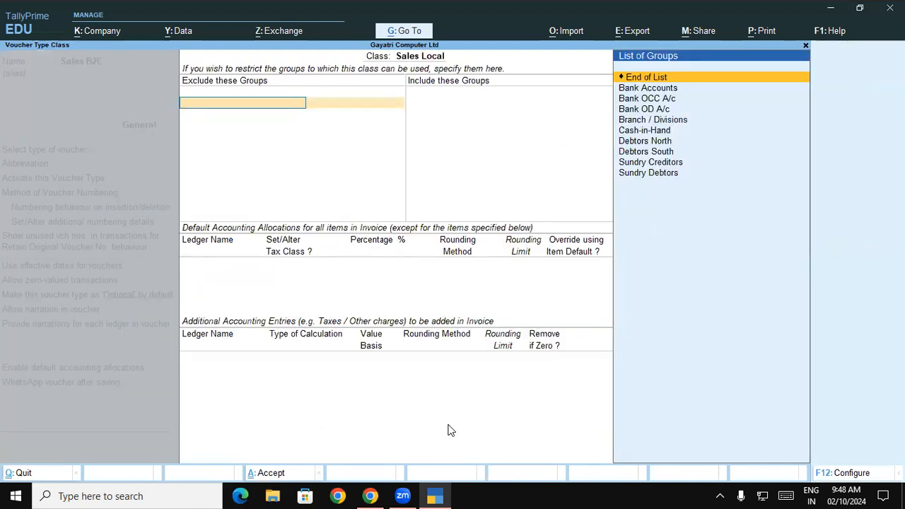
{"action": "key", "text": "Return"}
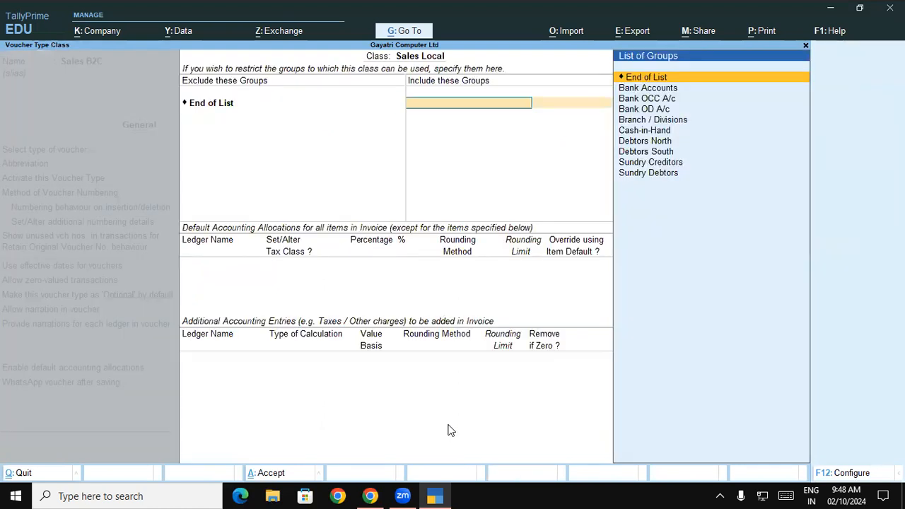
{"action": "key", "text": "Return"}
{"action": "key", "text": "Down"}
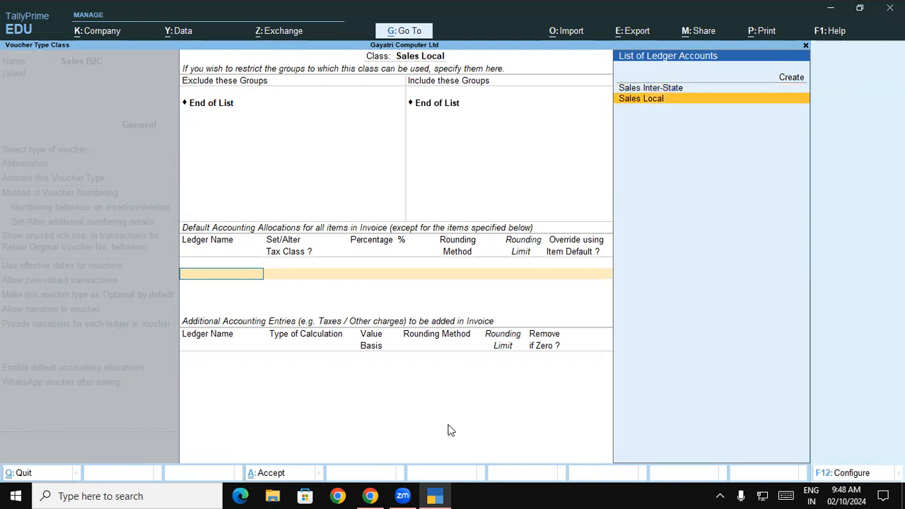
{"action": "key", "text": "Return"}
{"action": "key", "text": "Return"}
{"action": "key", "text": "Return"}
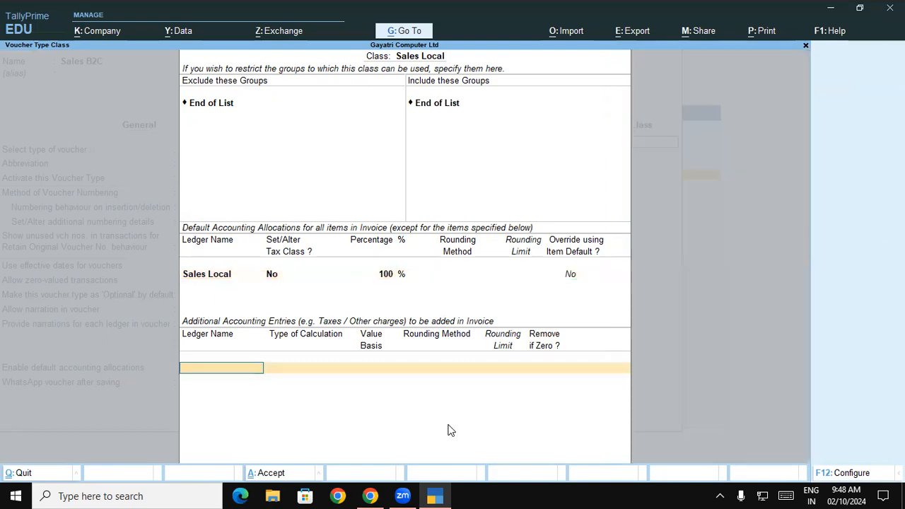
Add the Central Tax and State Tax ledgers as additional accounting entries of the class, both removed if zero.
{"action": "type", "text": "Ce"}
{"action": "key", "text": "Return"}
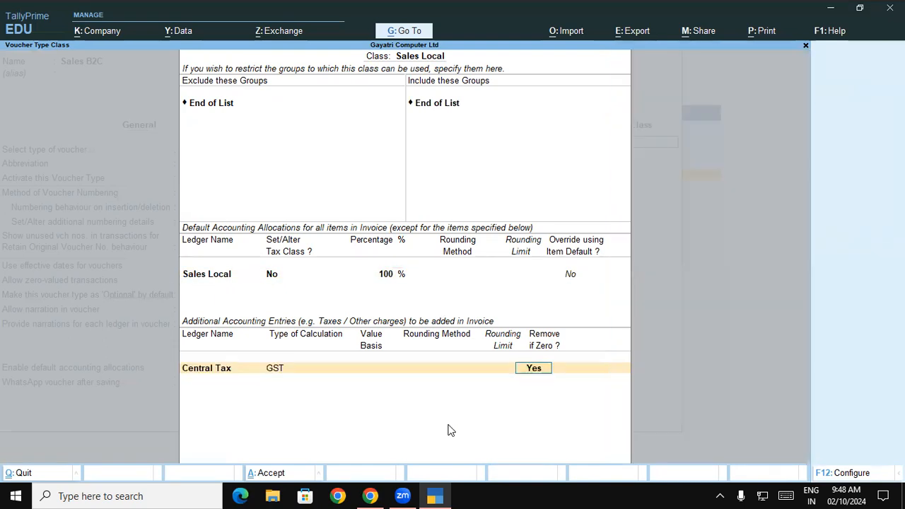
{"action": "key", "text": "Return"}
{"action": "type", "text": "St"}
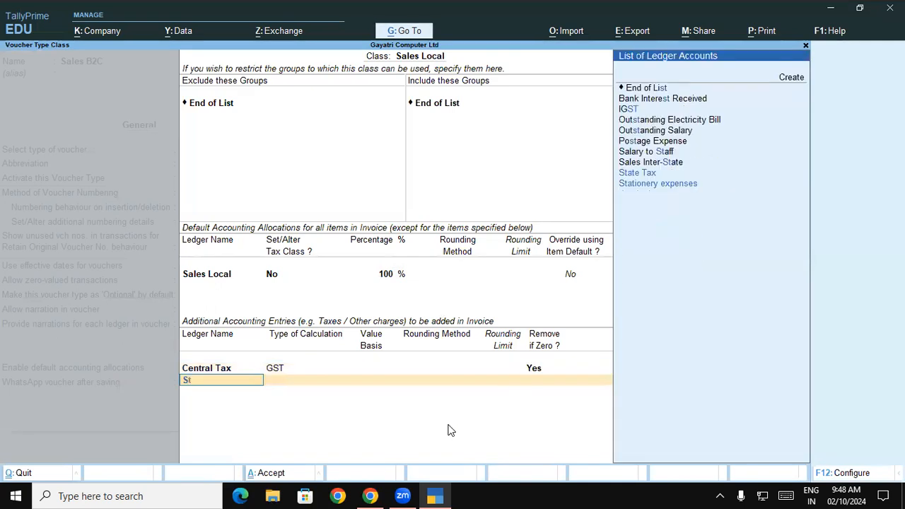
{"action": "key", "text": "Return"}
{"action": "key", "text": "Return"}
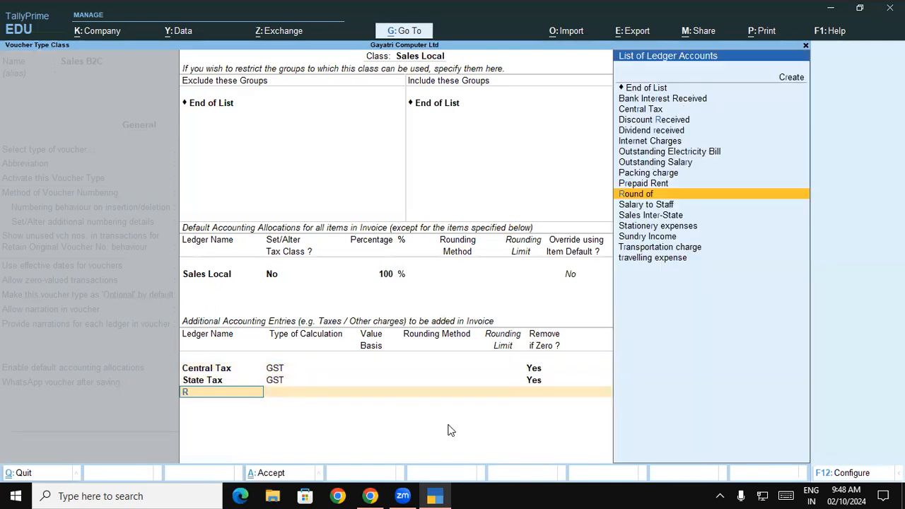
Add the Round of ledger with As Total Amount Rounding, Normal Rounding, limit 1 and removal if zero, and finish the Sales Local class.
{"action": "type", "text": "Ro"}
{"action": "key", "text": "Return"}
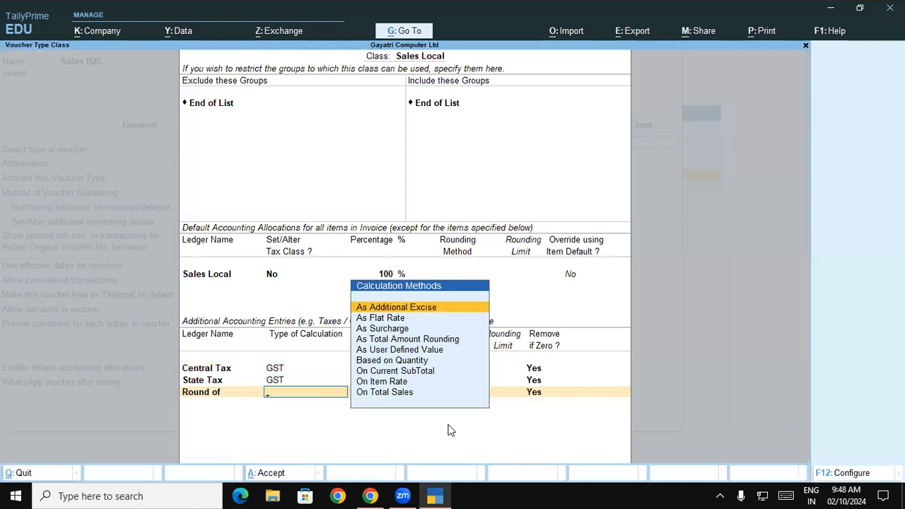
{"action": "key", "text": "Down"}
{"action": "key", "text": "Down"}
{"action": "key", "text": "Down"}
{"action": "key", "text": "Return"}
{"action": "key", "text": "Down"}
{"action": "key", "text": "Down"}
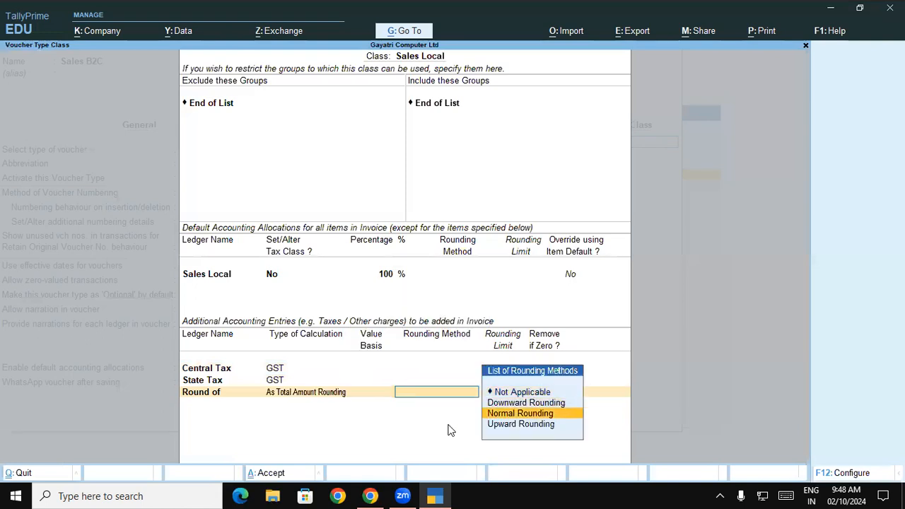
{"action": "key", "text": "Return"}
{"action": "type", "text": "1"}
{"action": "key", "text": "Return"}
{"action": "key", "text": "Return"}
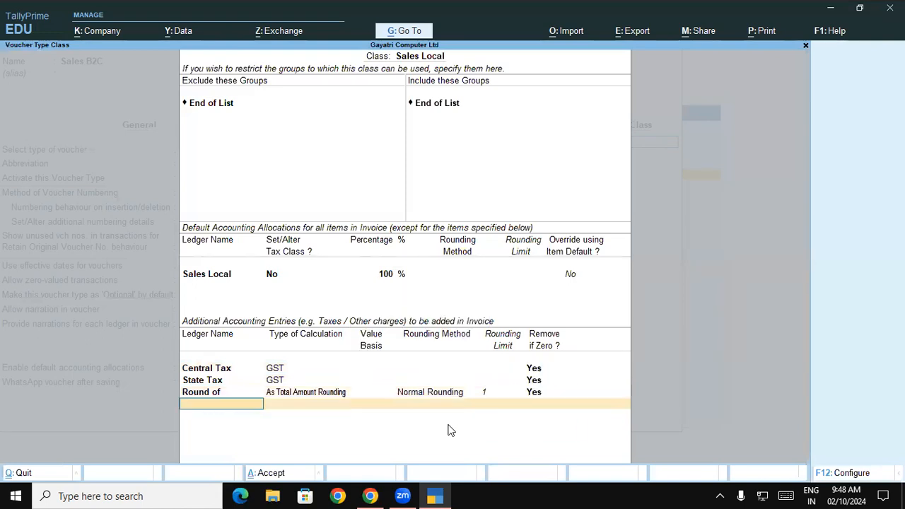
{"action": "key", "text": "Return"}
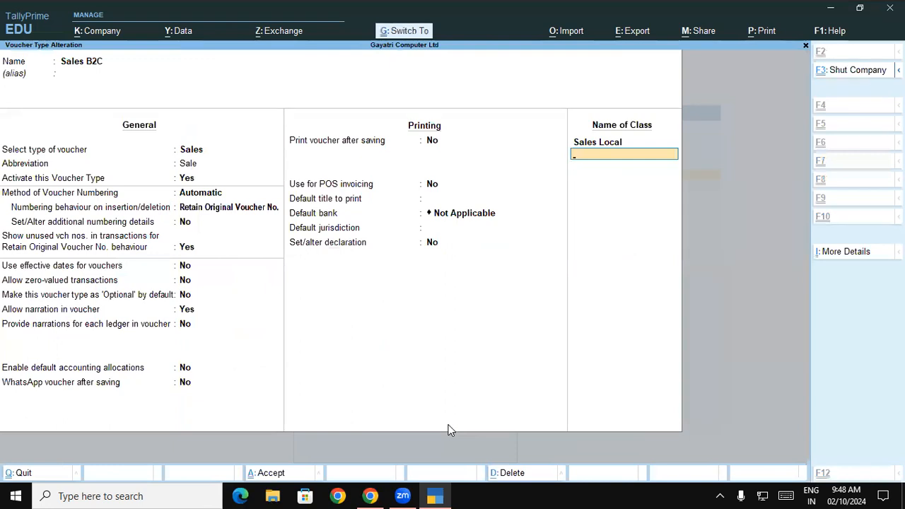
Add a Sales Inter-State class with no group restrictions and Sales Inter-State as its default ledger at 100 %.
{"action": "type", "text": "Sales Inter-State"}
{"action": "key", "text": "Return"}
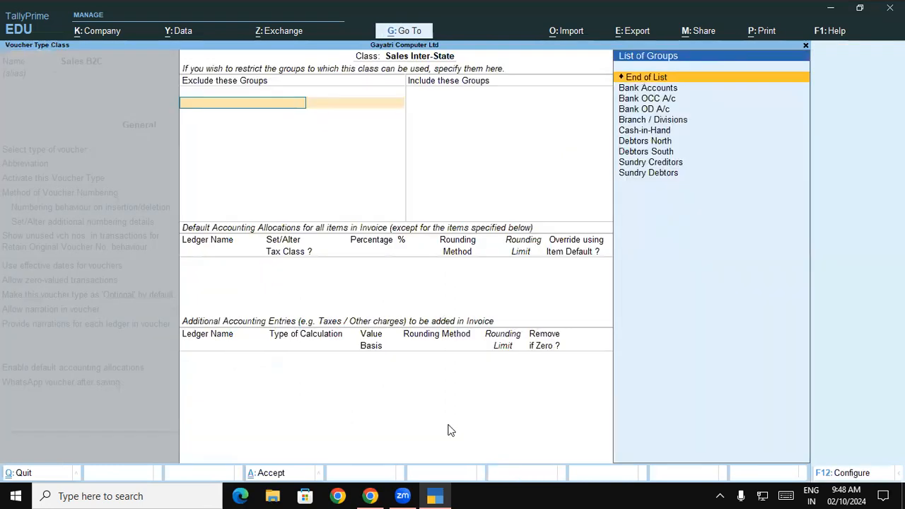
{"action": "key", "text": "Return"}
{"action": "key", "text": "Return"}
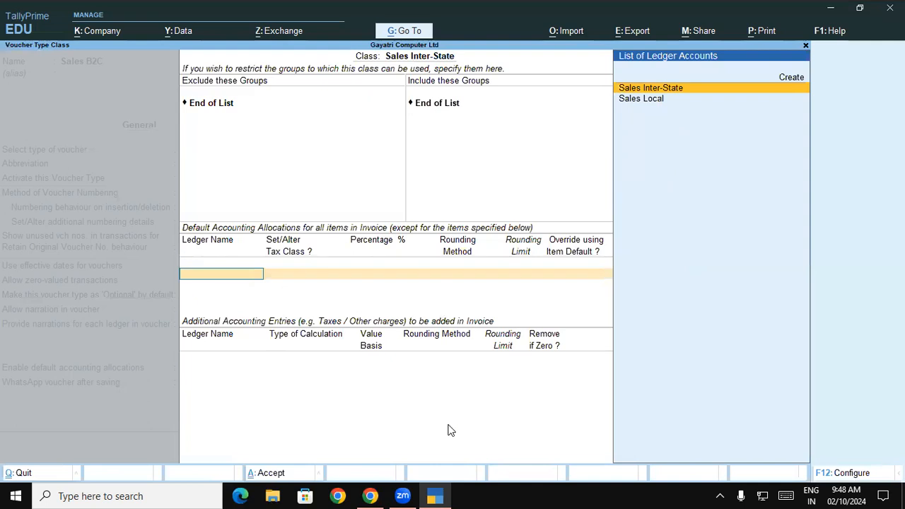
{"action": "key", "text": "Return"}
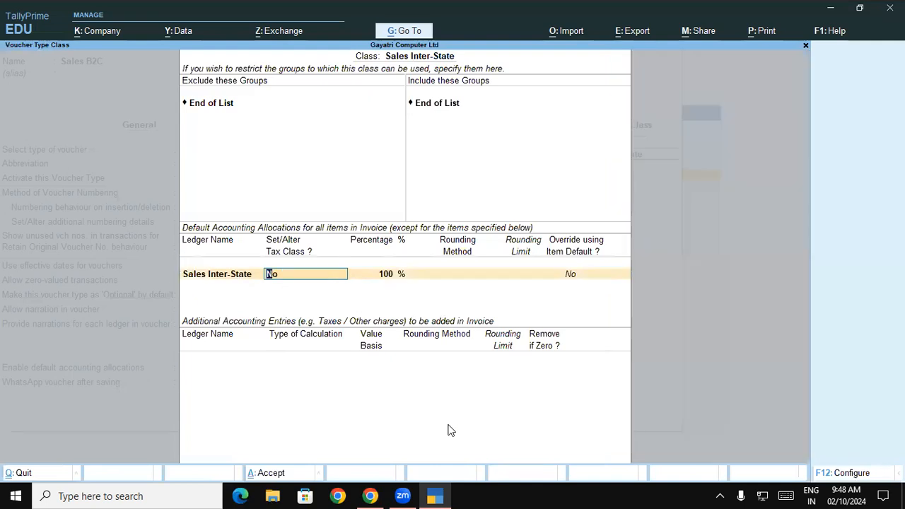
{"action": "key", "text": "Return"}
{"action": "key", "text": "Return"}
Add the IGST ledger as an additional accounting entry of the Sales Inter-State class, removed if zero.
{"action": "type", "text": "IG"}
{"action": "key", "text": "Return"}
{"action": "key", "text": "Return"}
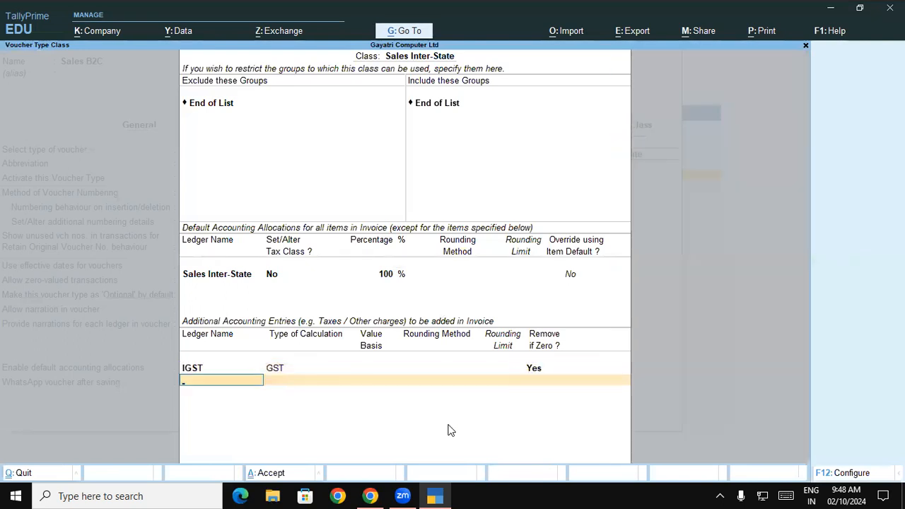
Add the Round of ledger to the Sales Inter-State class with As Total Amount Rounding, Normal Rounding, limit 1 and removal if zero.
{"action": "type", "text": "Ro"}
{"action": "key", "text": "Return"}
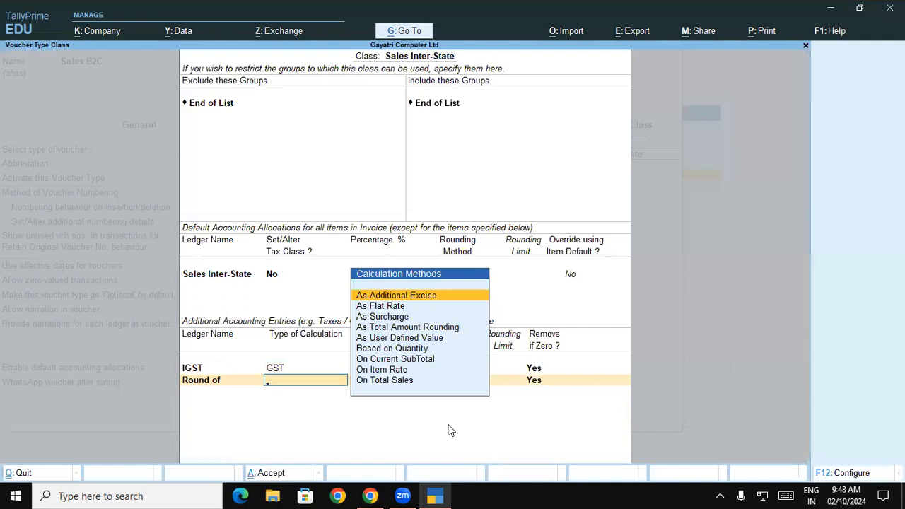
{"action": "key", "text": "Down"}
{"action": "key", "text": "Down"}
{"action": "key", "text": "Down"}
{"action": "key", "text": "Return"}
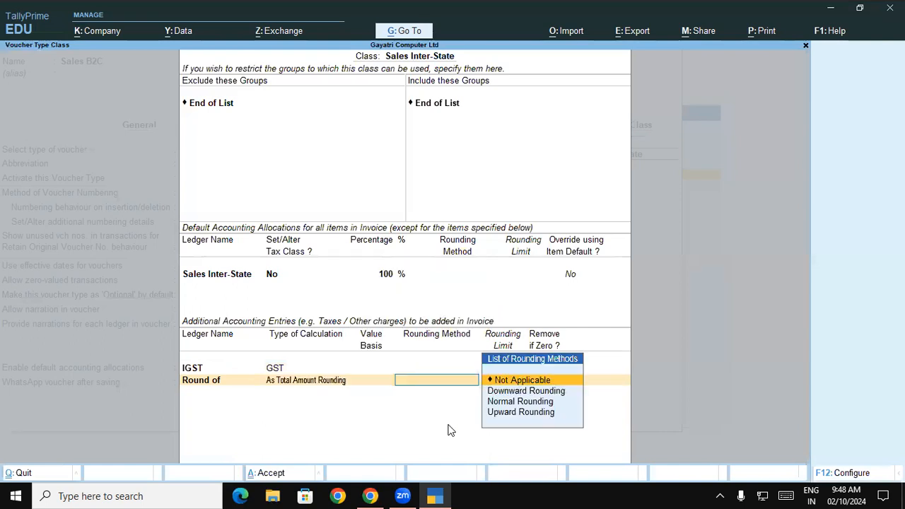
{"action": "key", "text": "Down"}
{"action": "key", "text": "Down"}
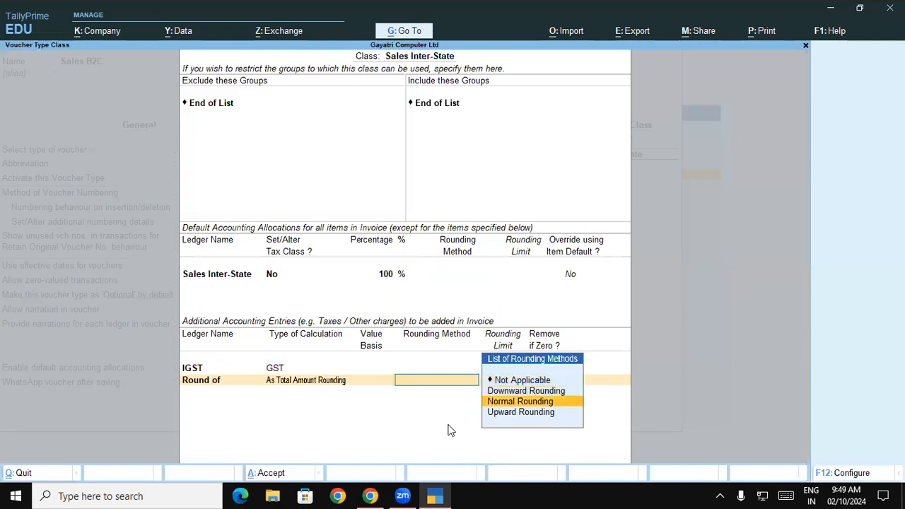
{"action": "key", "text": "Return"}
{"action": "key", "text": "Return"}
{"action": "key", "text": "Return"}
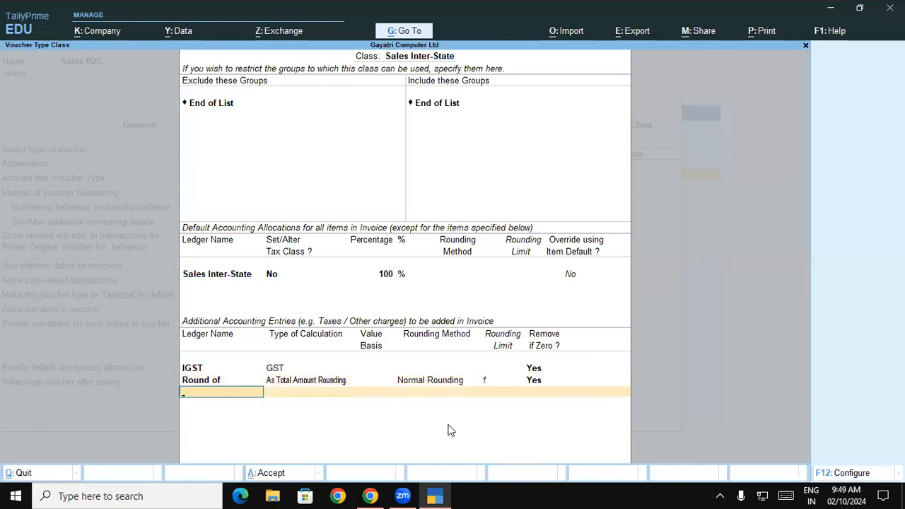
Finish the Sales Inter-State class and save the altered Sales B2C voucher type.
{"action": "key", "text": "Return"}
{"action": "key", "text": "Return"}
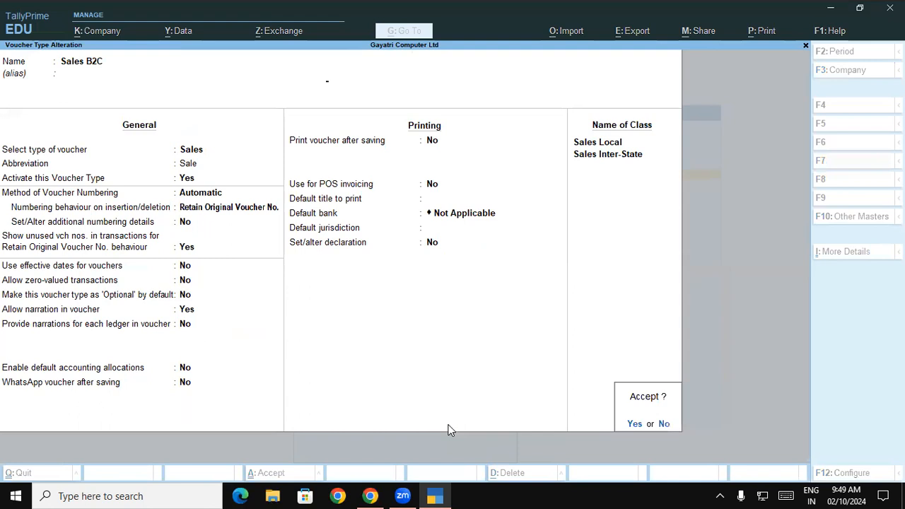
{"action": "key", "text": "Return"}
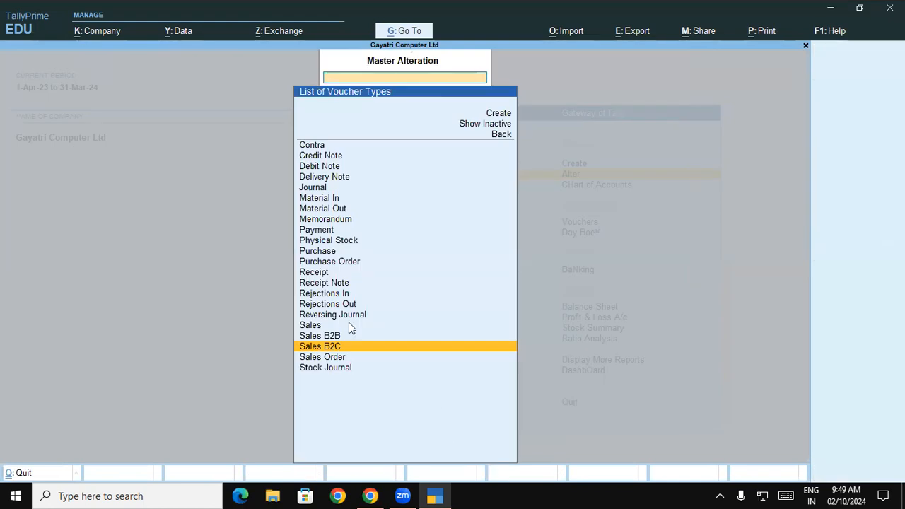
Glance at the course PDF, review the settings and classes of the Sales B2C voucher type, and accept it.
{"action": "key", "text": "alt+Tab"}
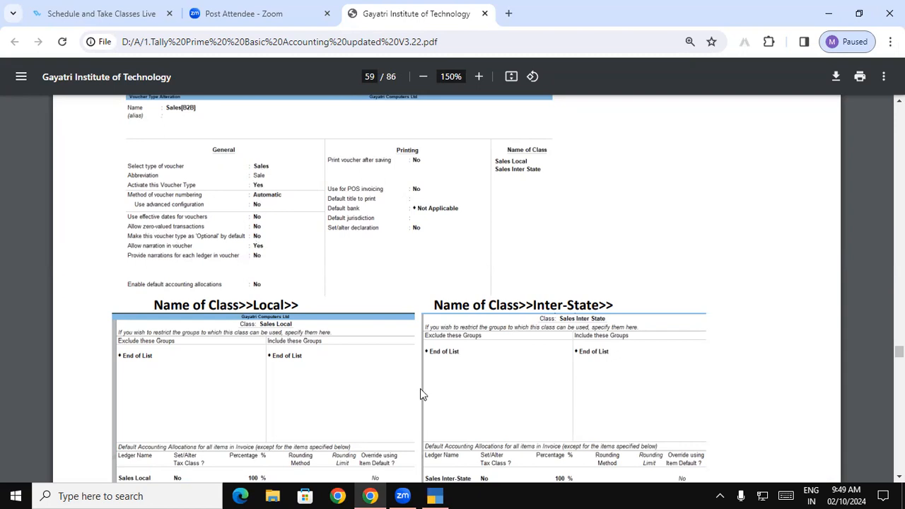
{"action": "key", "text": "alt+Tab"}
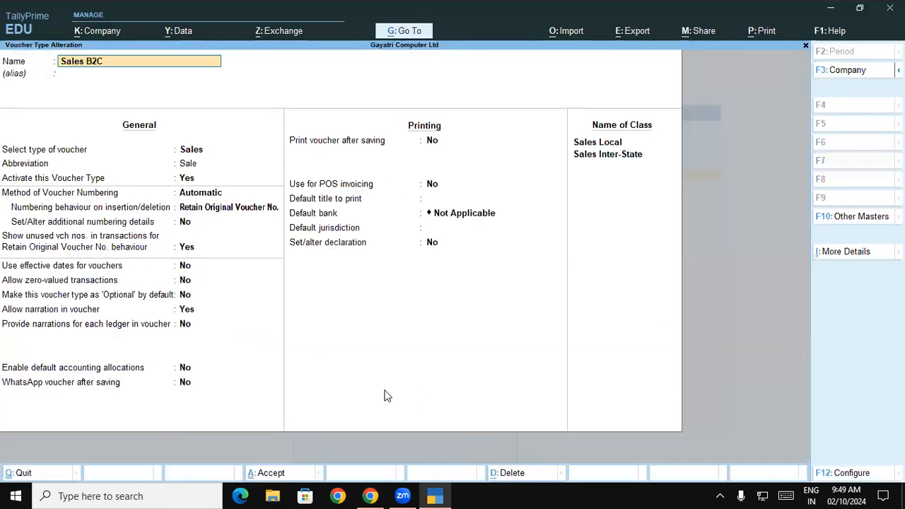
{"action": "left_click", "coordinate": [40, 283]}
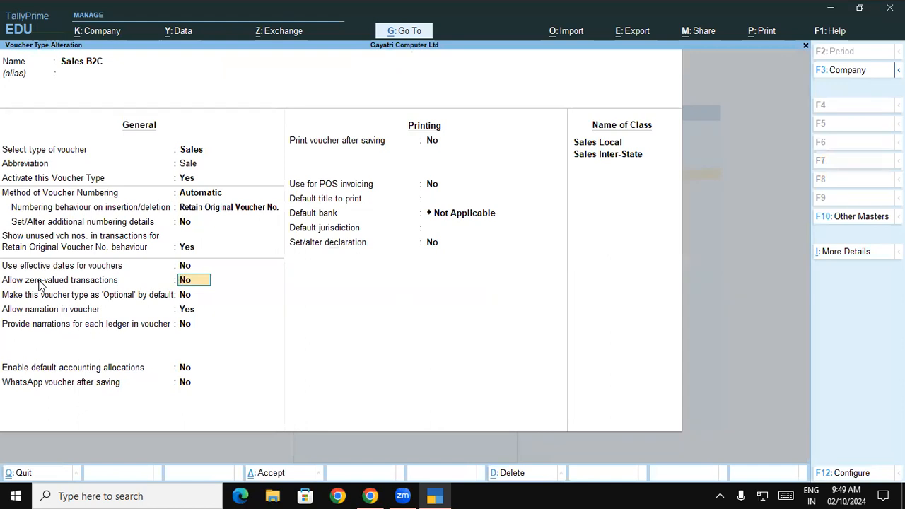
{"action": "key", "text": "ctrl+a"}
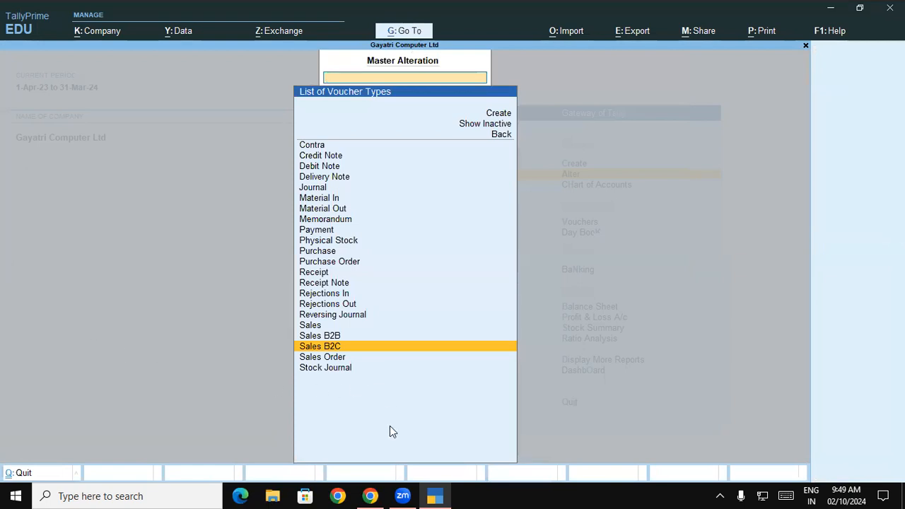
Switch to the course PDF in Chrome and examine the Local and Inter-State class setups for Sales B2B and B2C on pages 59 and 60.
{"action": "key", "text": "alt+Tab"}
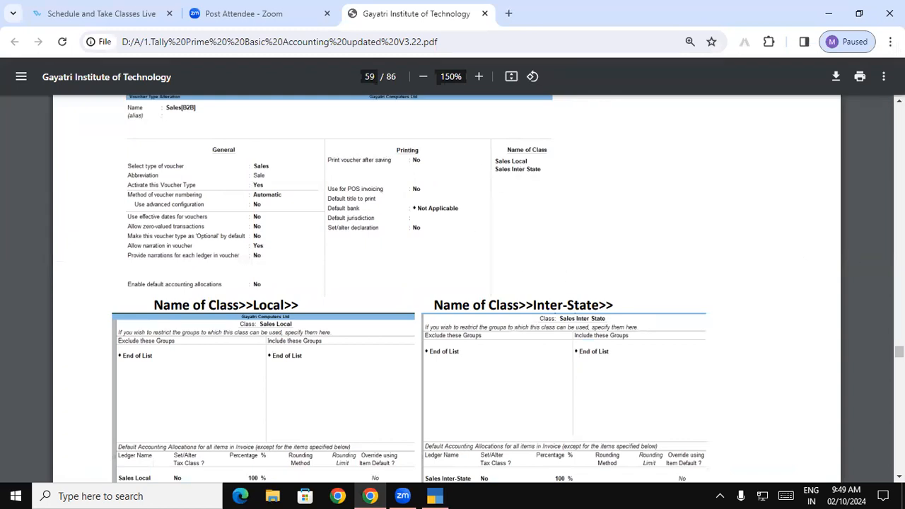
{"action": "scroll", "coordinate": [426, 326], "scroll_direction": "down", "scroll_amount": 3}
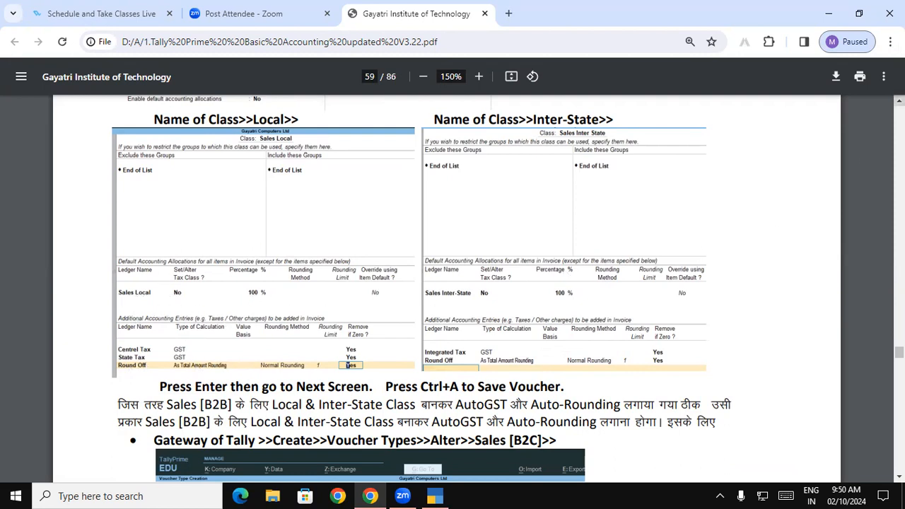
{"action": "scroll", "coordinate": [507, 94], "scroll_direction": "up", "scroll_amount": 3}
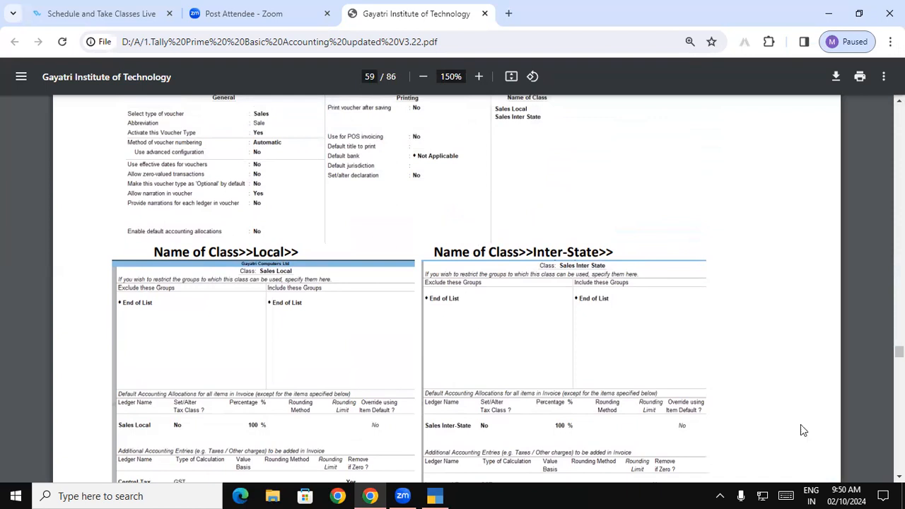
{"action": "scroll", "coordinate": [473, 229], "scroll_direction": "down", "scroll_amount": 3}
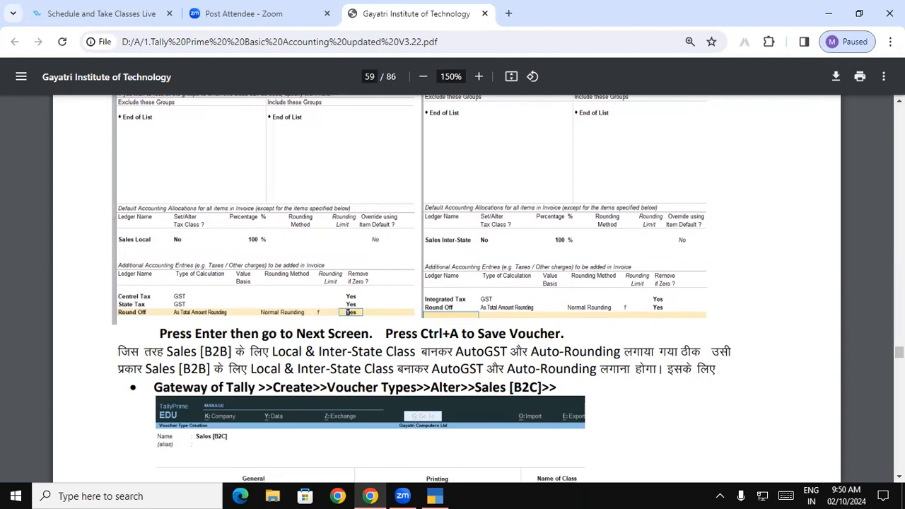
{"action": "scroll", "coordinate": [446, 283], "scroll_direction": "down", "scroll_amount": 6}
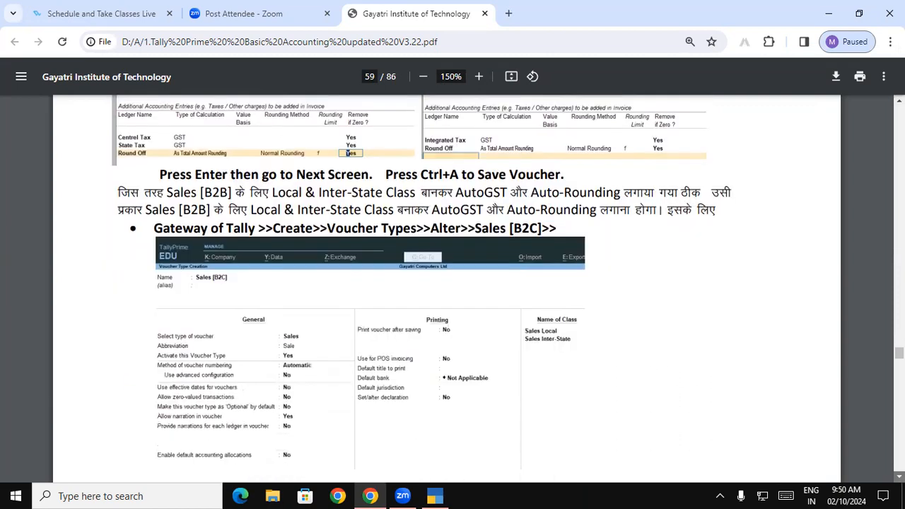
{"action": "scroll", "coordinate": [213, 256], "scroll_direction": "down", "scroll_amount": 5}
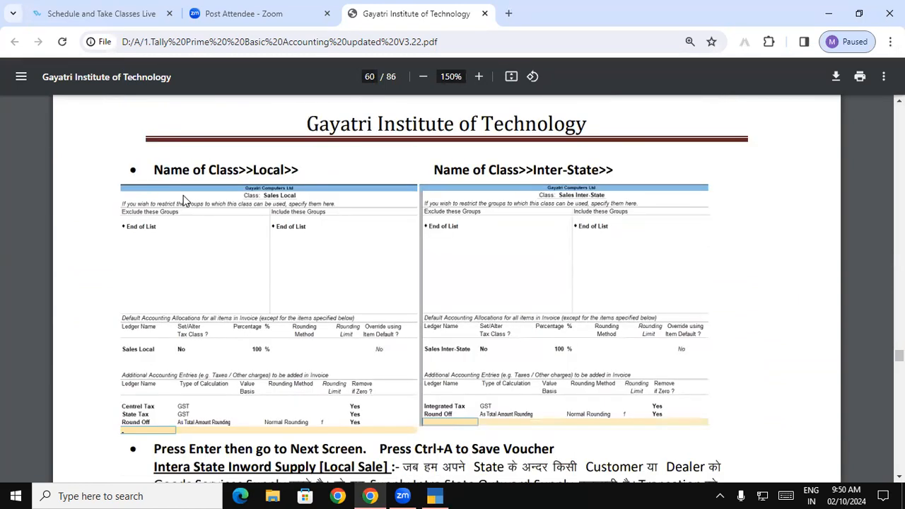
{"action": "scroll", "coordinate": [445, 290], "scroll_direction": "down", "scroll_amount": 1}
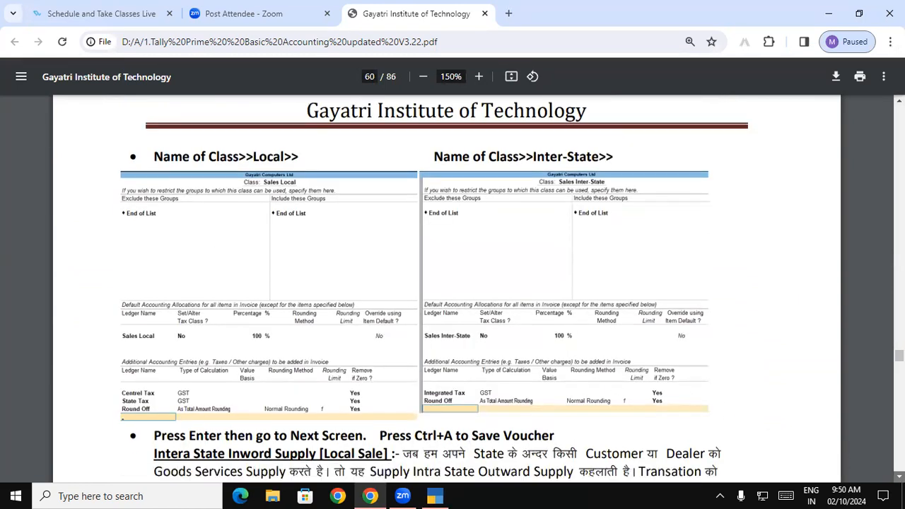
{"action": "scroll", "coordinate": [314, 201], "scroll_direction": "down", "scroll_amount": 2}
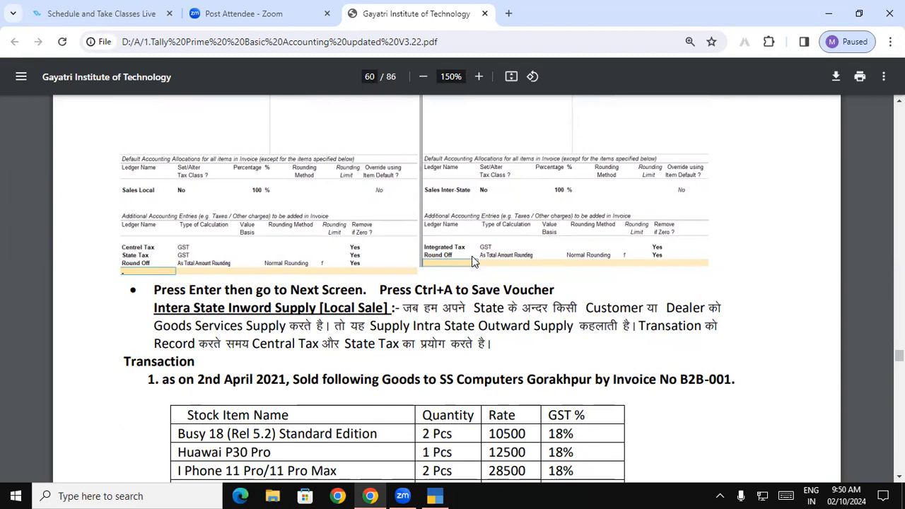
Highlight the Local Sale supply definition and the word "Inword" in its heading in the PDF, and switch back to TallyPrime.
{"action": "left_click_drag", "start_coordinate": [159, 310], "coordinate": [486, 358]}
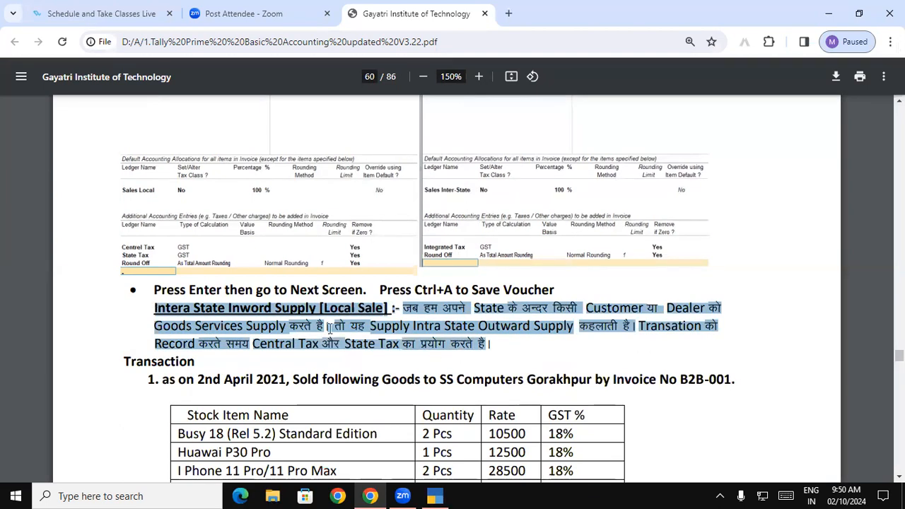
{"action": "left_click", "coordinate": [227, 303]}
{"action": "left_click_drag", "start_coordinate": [227, 308], "coordinate": [271, 309]}
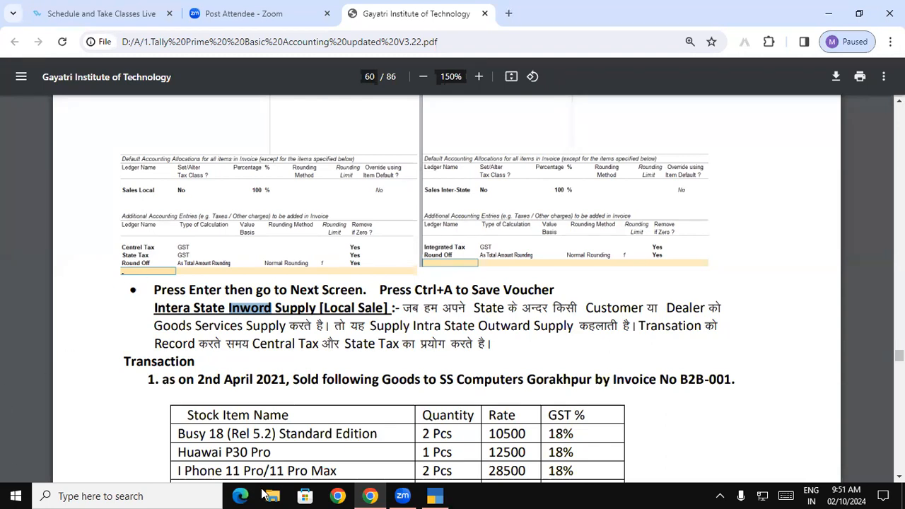
{"action": "left_click", "coordinate": [437, 495]}
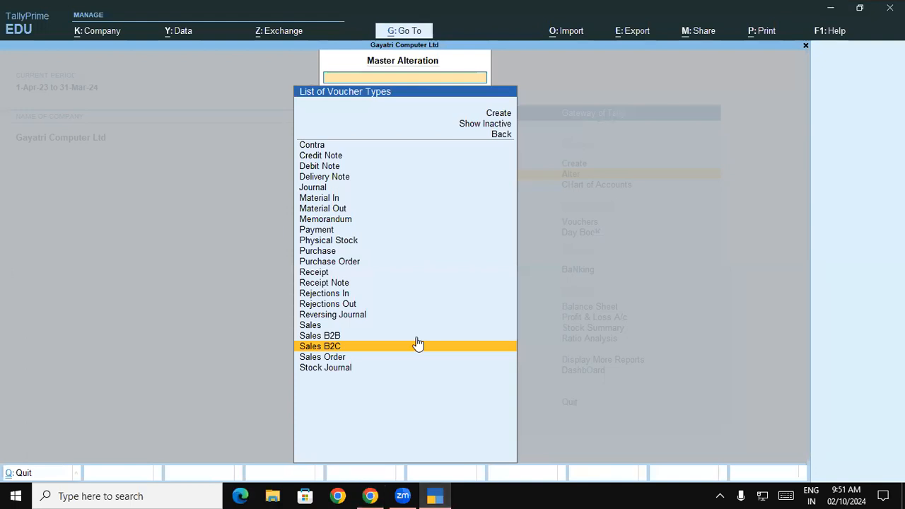